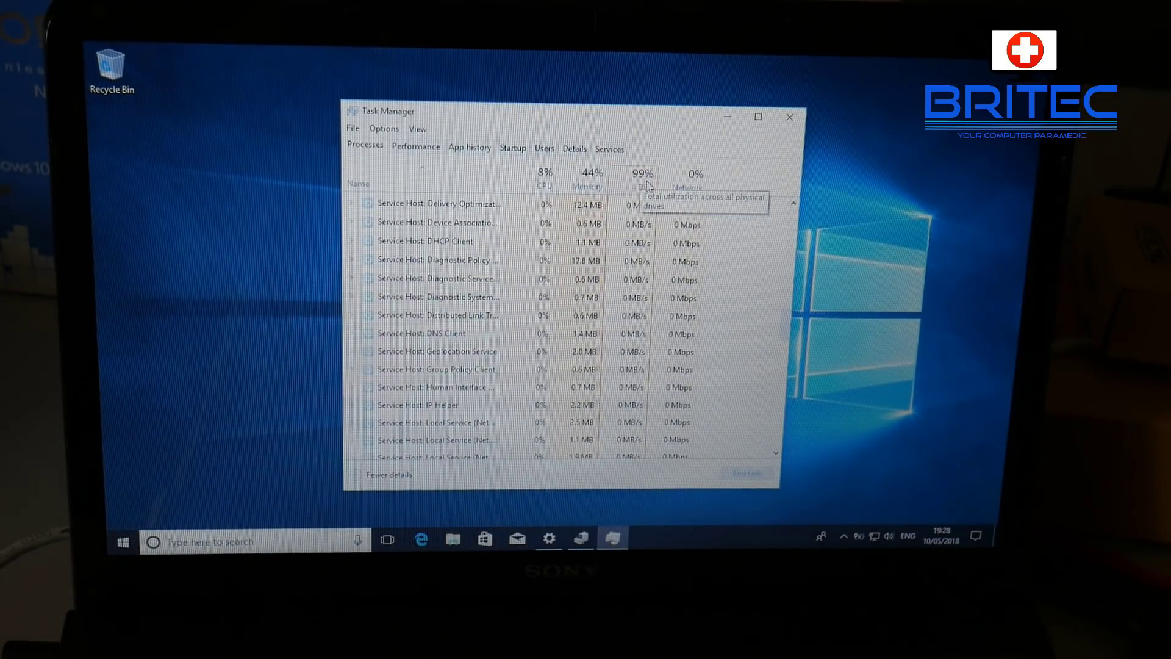
- Inspect the busy Service Host: Local System (2) process and the services it contains
drag(787, 334, 824, 233)
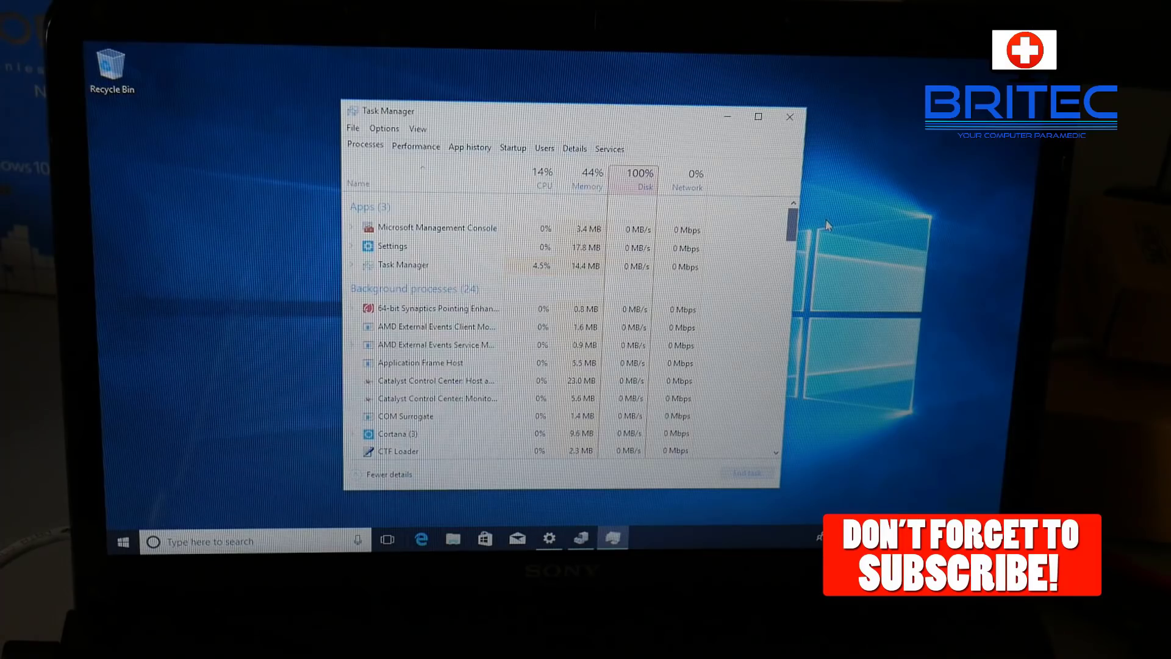
drag(826, 227, 811, 369)
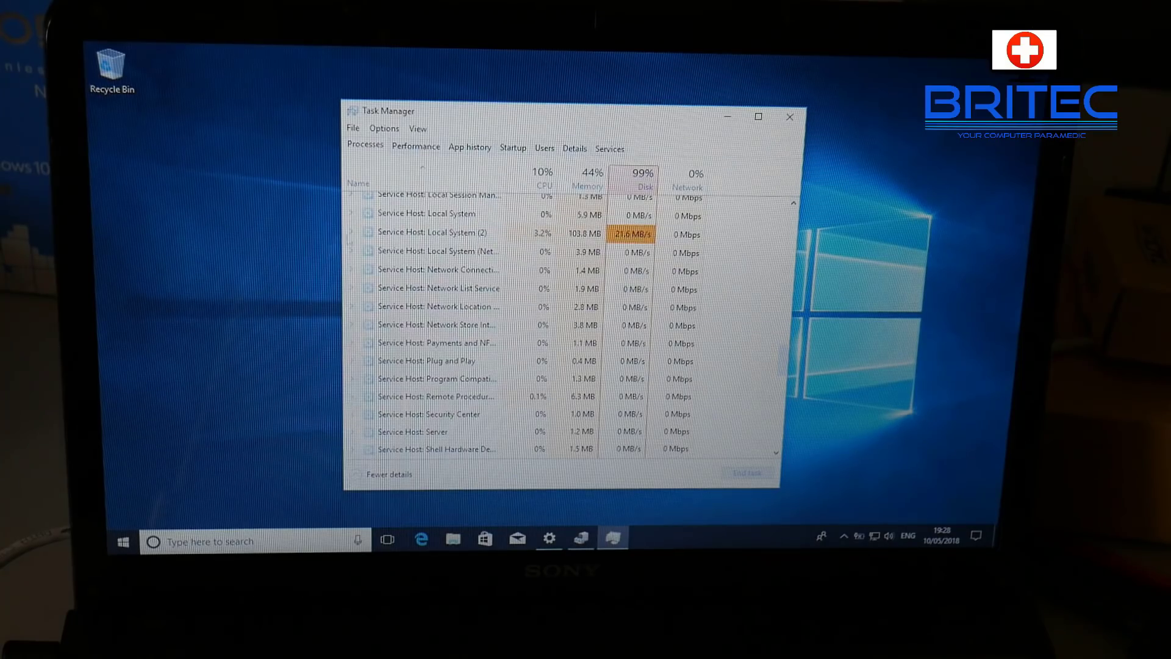
click(350, 239)
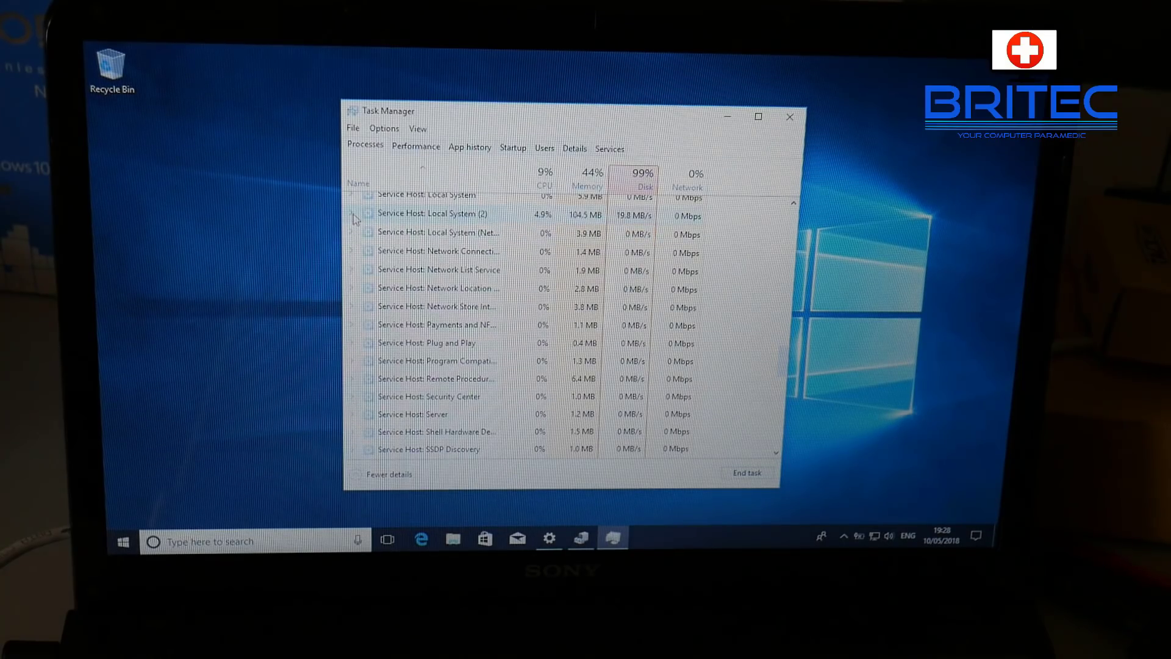
click(352, 213)
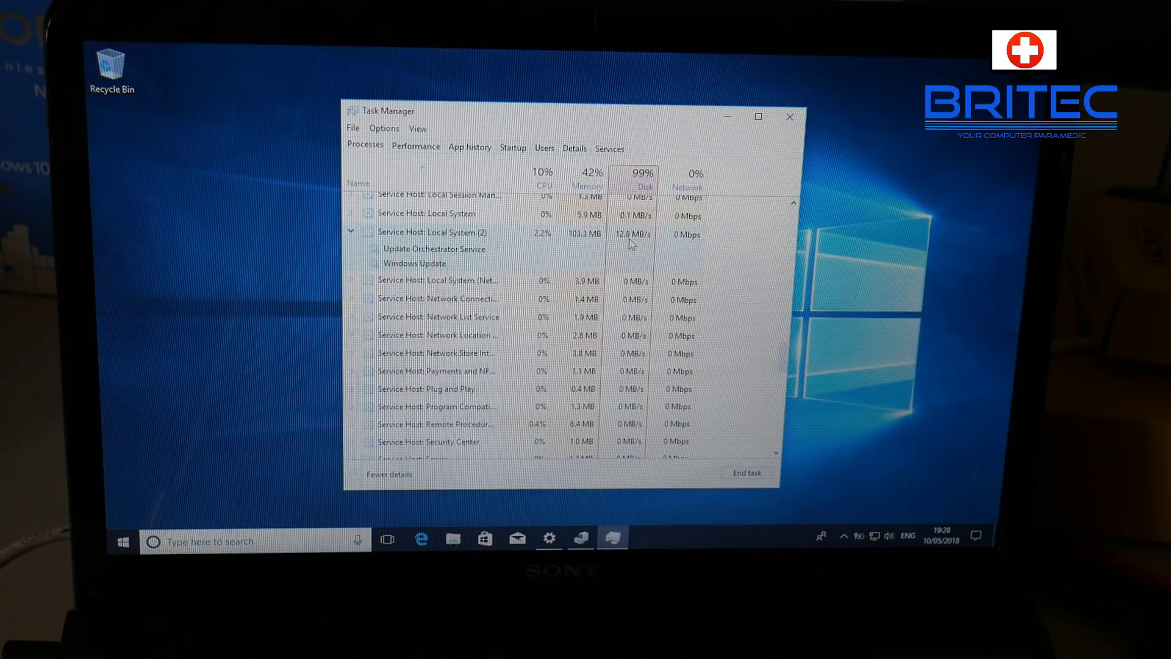
click(352, 233)
scroll(427, 317, down, 2)
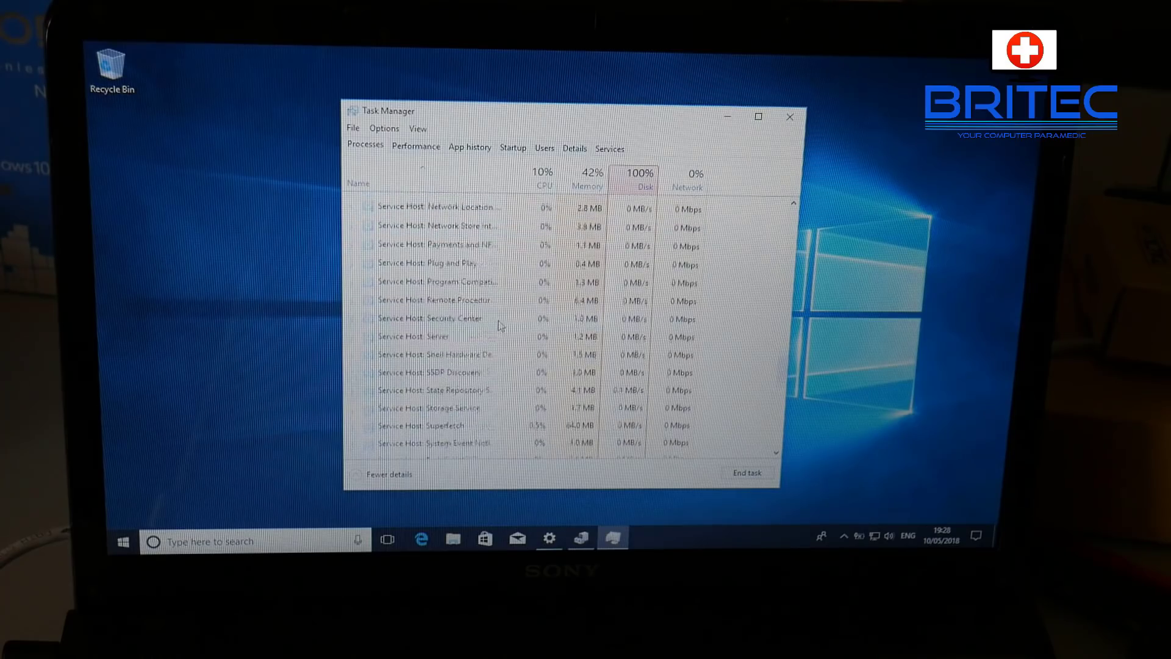
scroll(783, 379, down, 10)
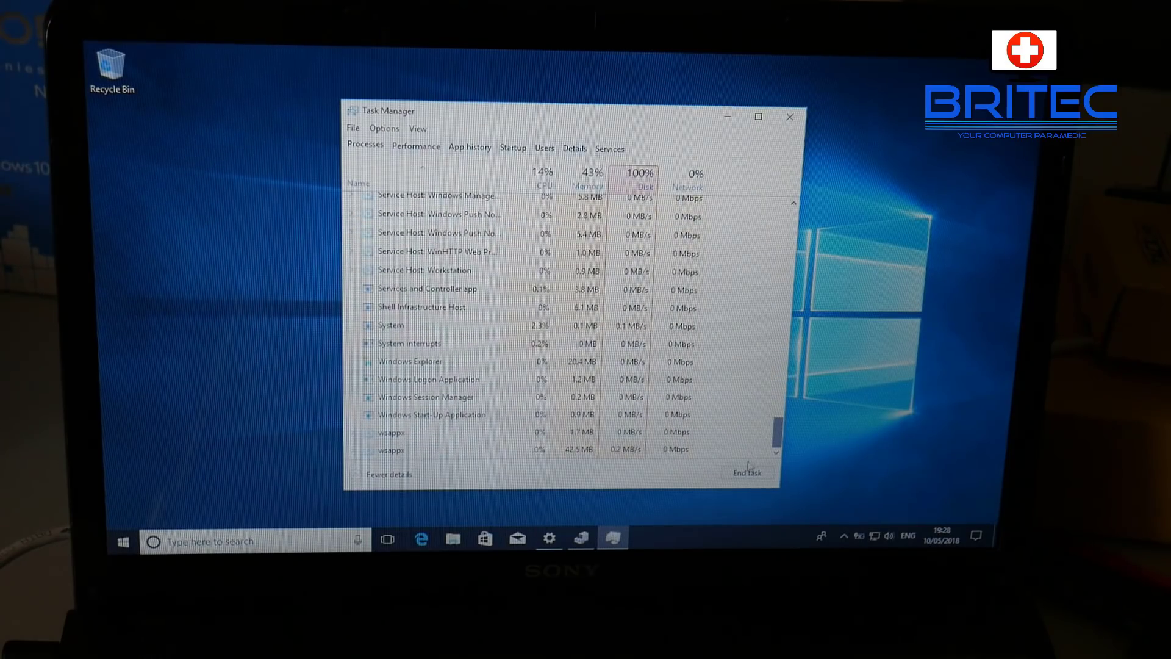
scroll(561, 323, up, 8)
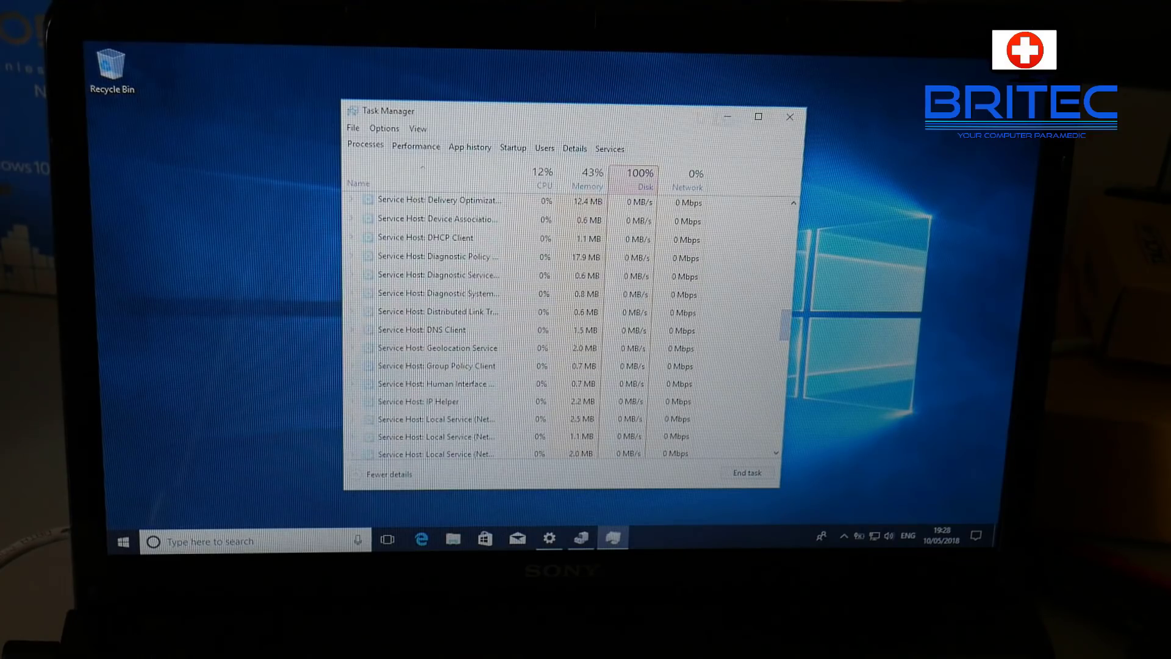
scroll(603, 325, up, 3)
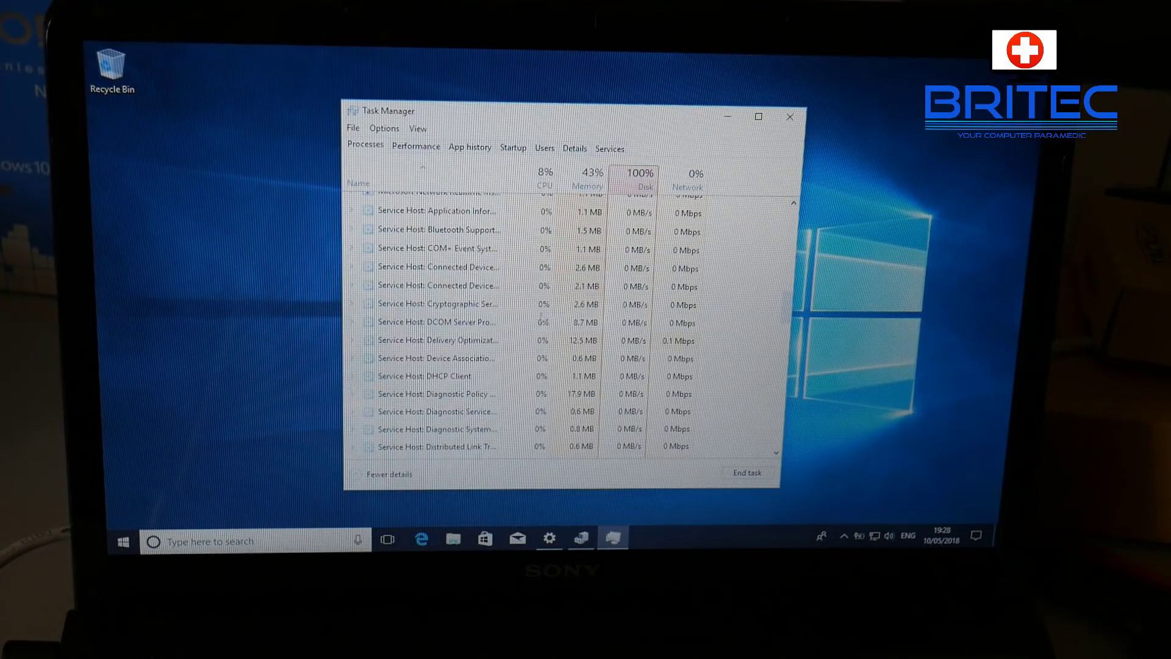
- Launch Resource Monitor full screen with its Disk Activity details expanded
click(201, 541)
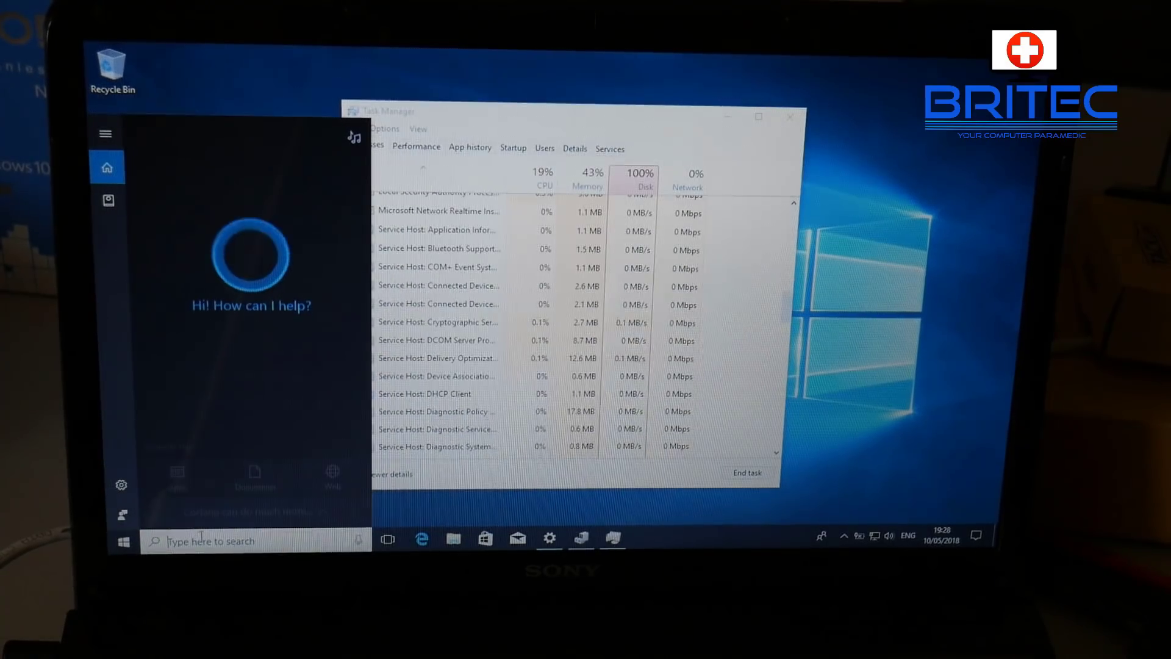
text(r)
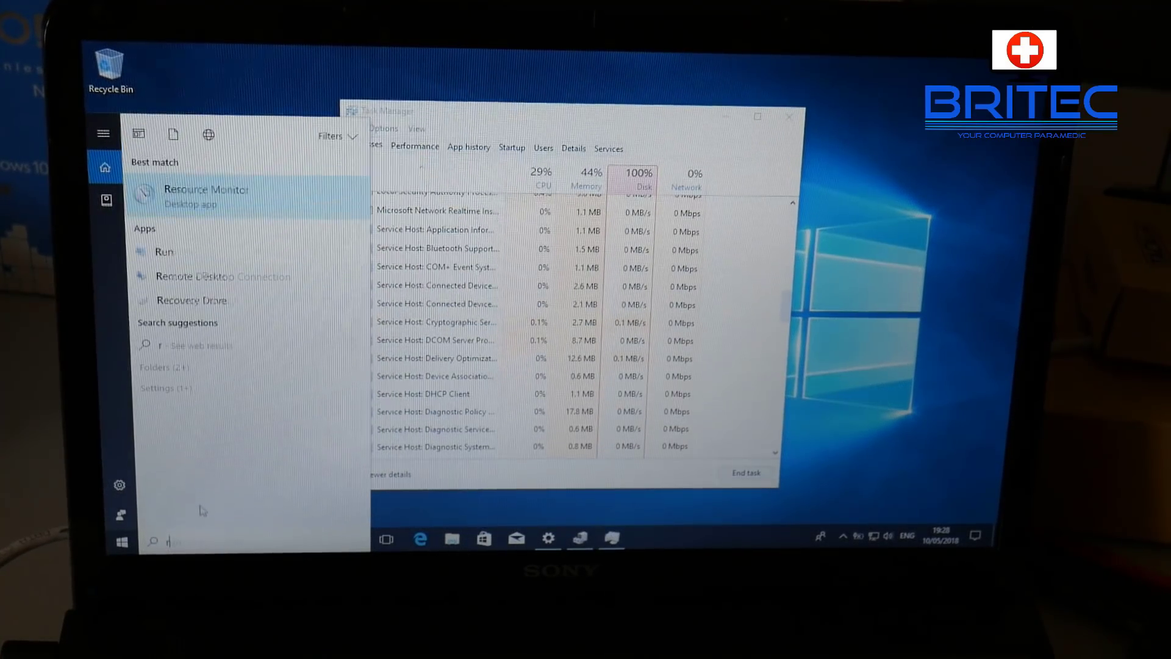
click(232, 203)
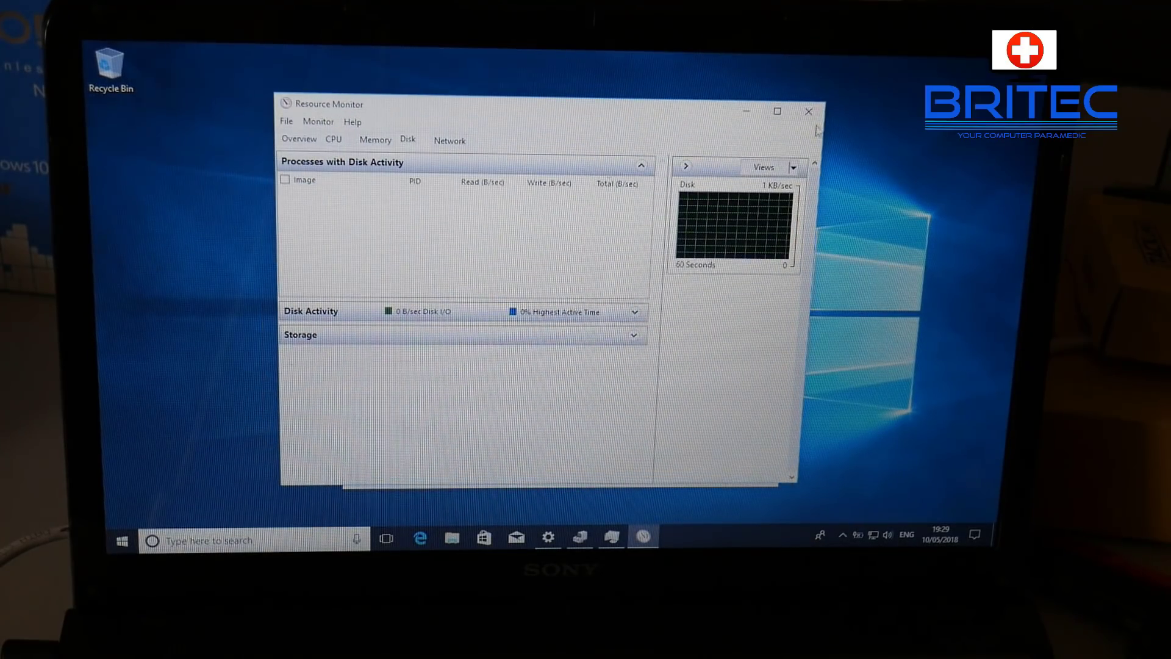
click(764, 101)
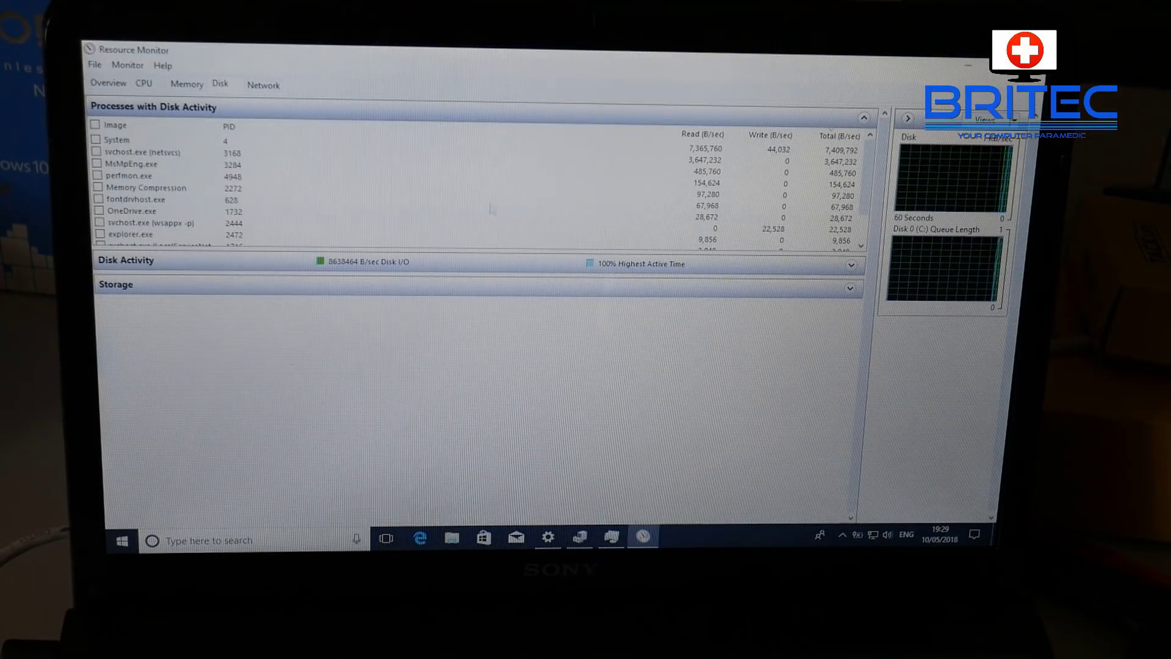
click(634, 264)
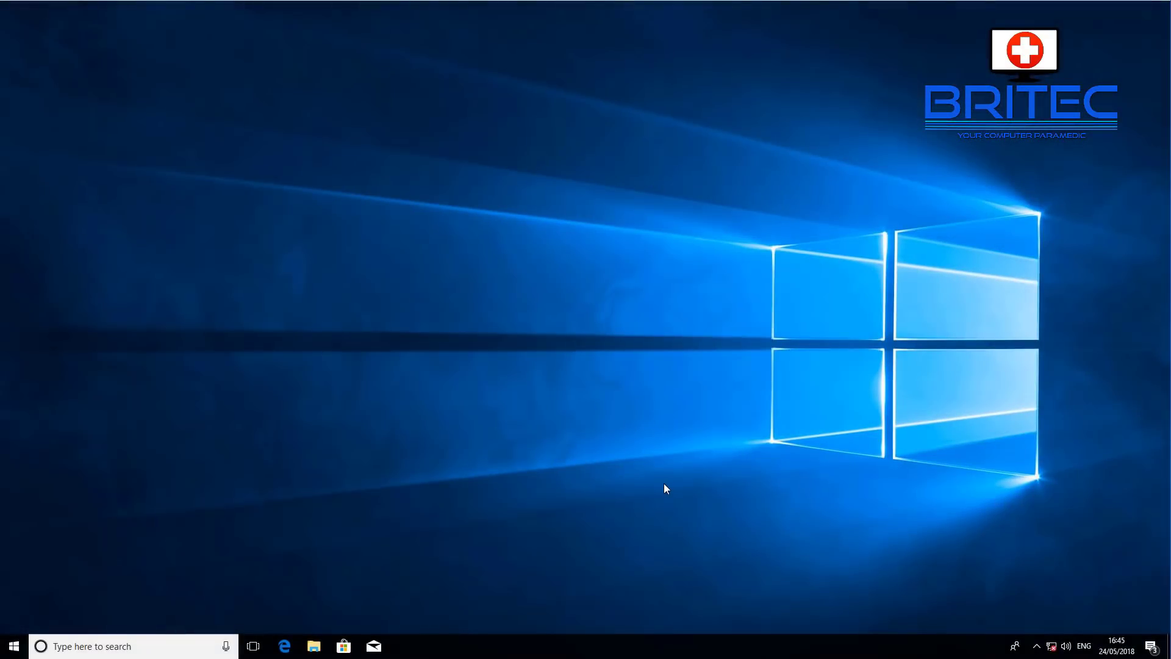
- Launch System Configuration via msconfig, choose Selective startup, and clear Load startup items
click(115, 646)
text(msconf)
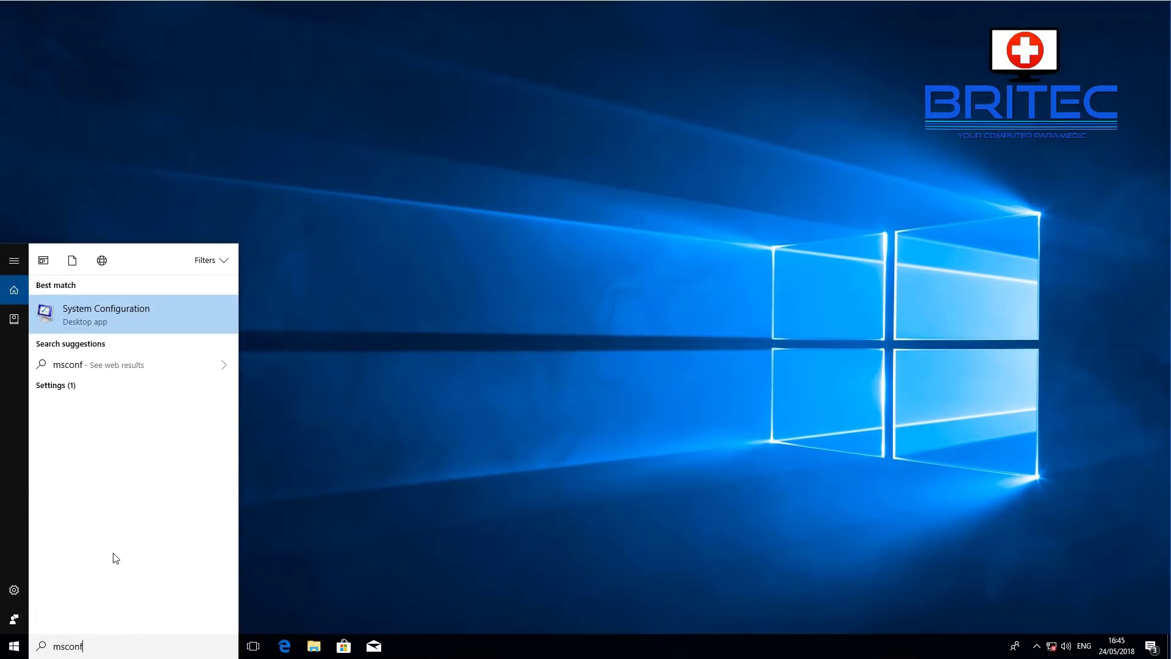
text(ig)
click(105, 317)
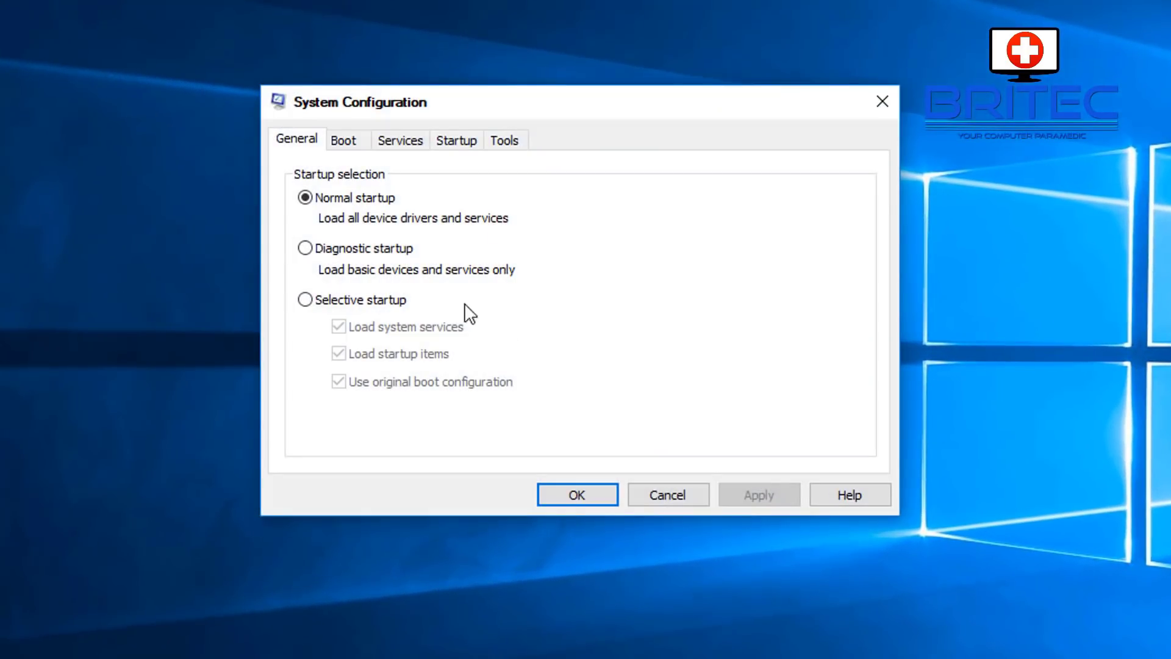
click(310, 303)
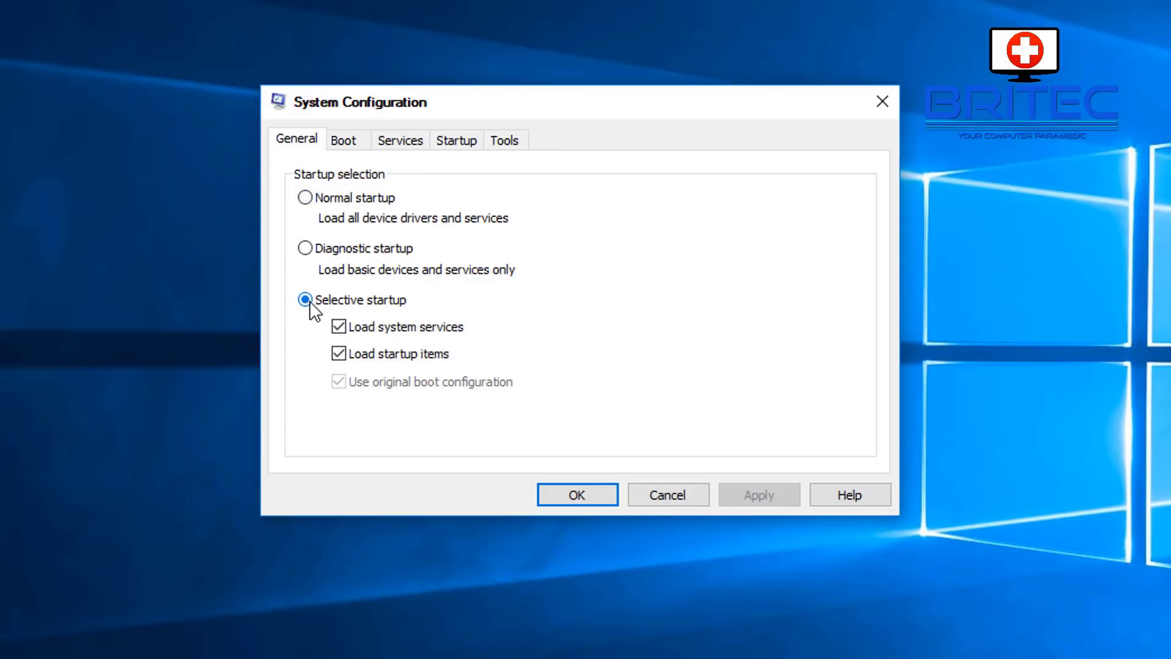
click(340, 359)
- Hide all Microsoft services and disable the six remaining non-Microsoft services
click(343, 141)
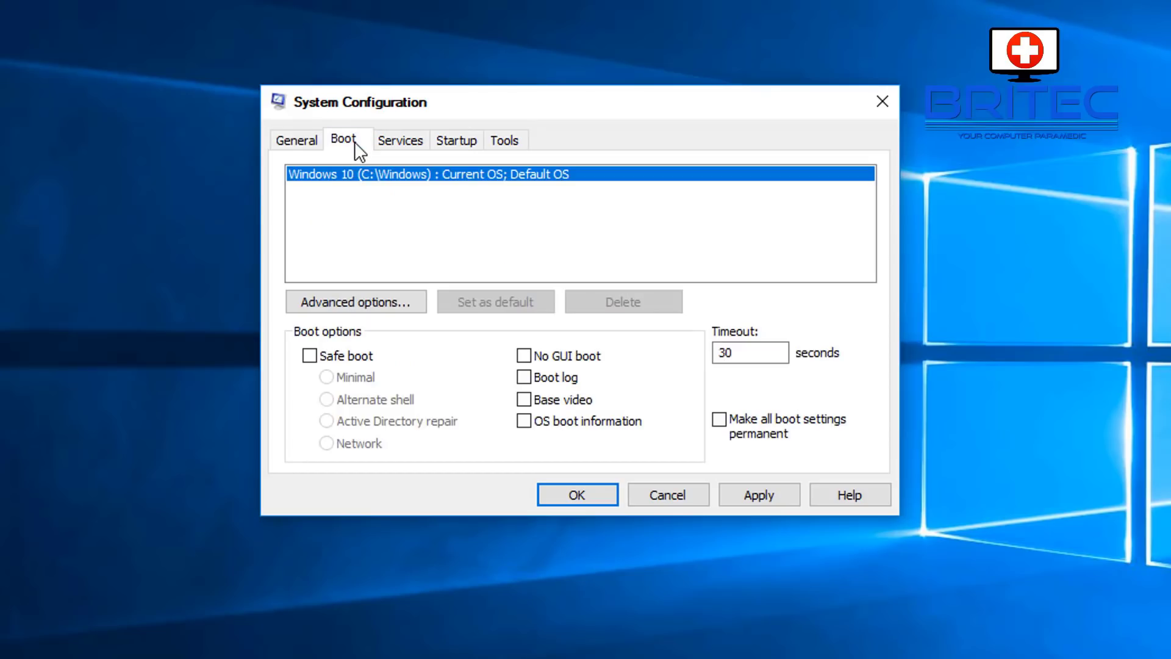
click(400, 139)
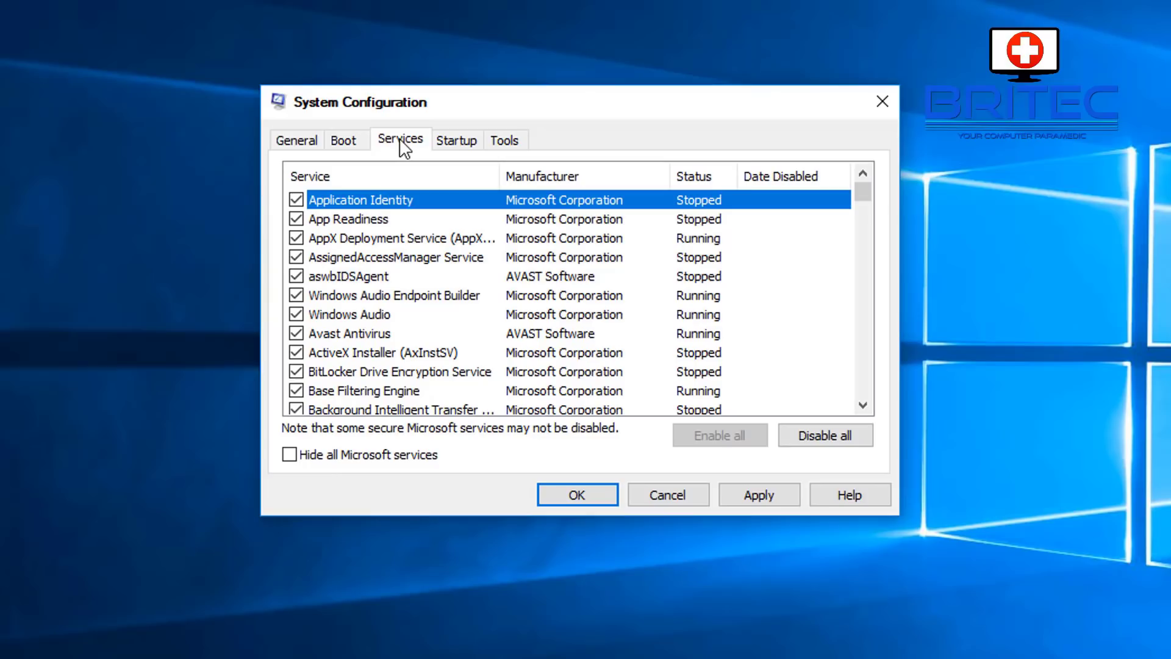
click(291, 455)
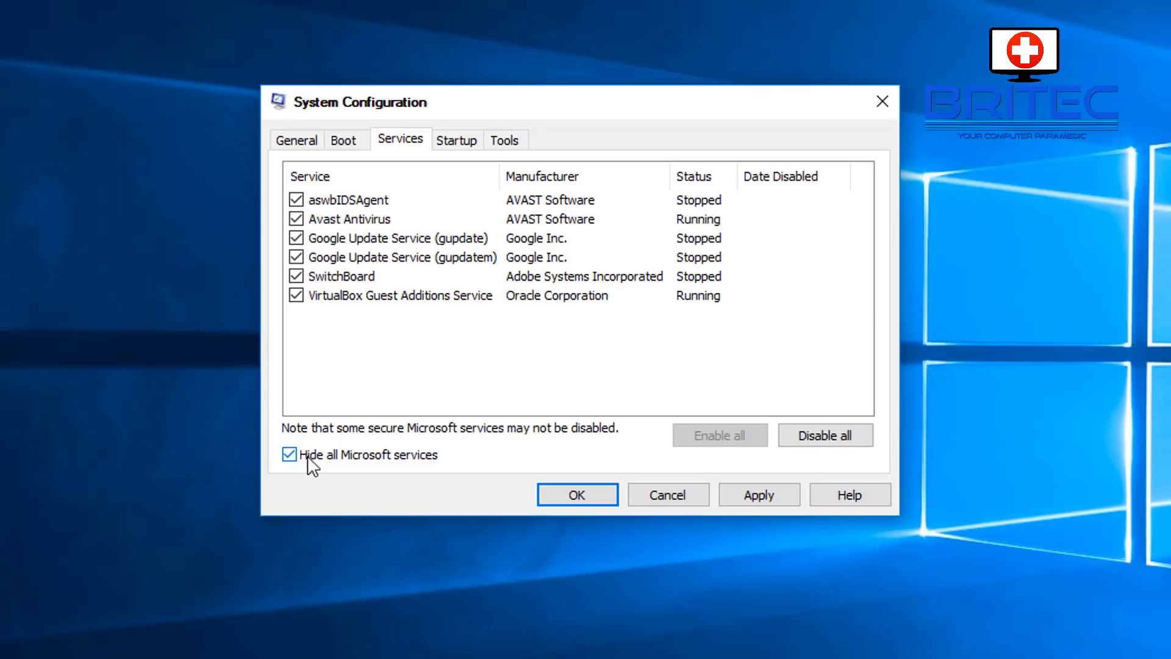
click(829, 433)
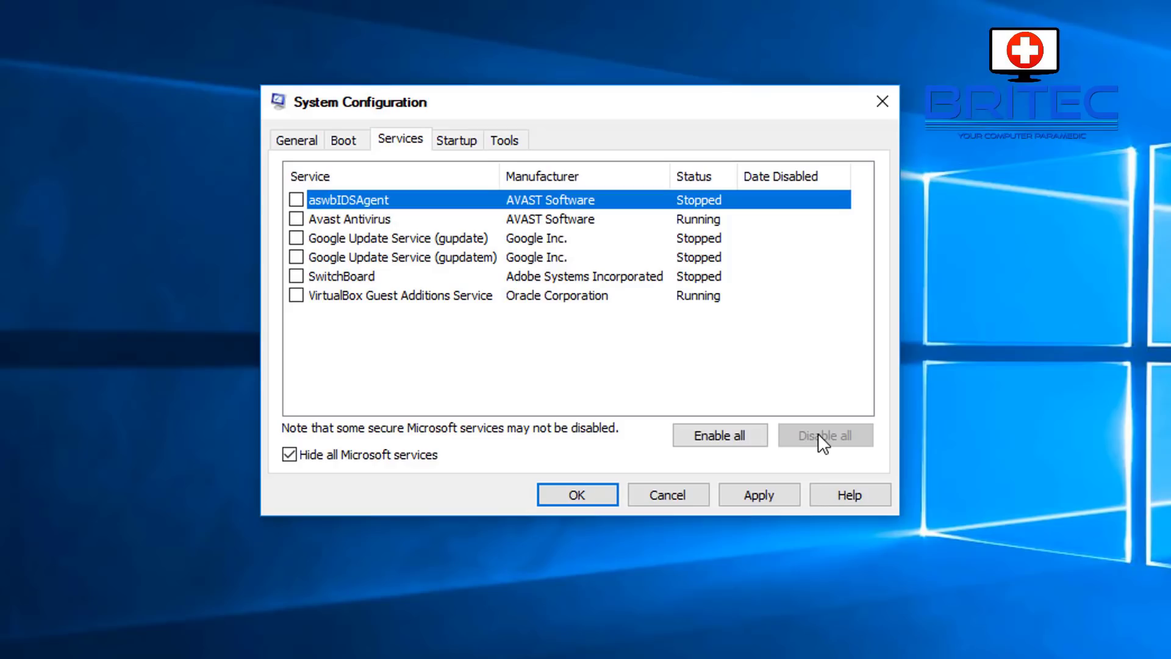
click(459, 139)
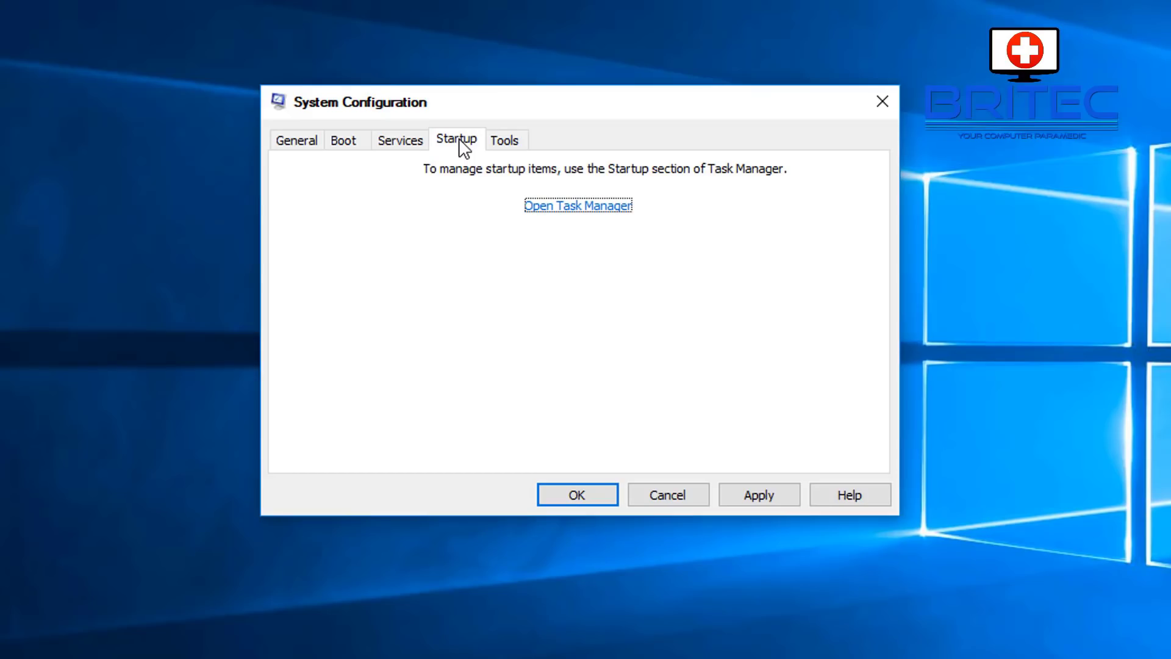
- Disable AvLaunch, OneDrive, Adobe Updater, Adobe CS6 Service Manager and SwitchBoard Server at startup
click(602, 208)
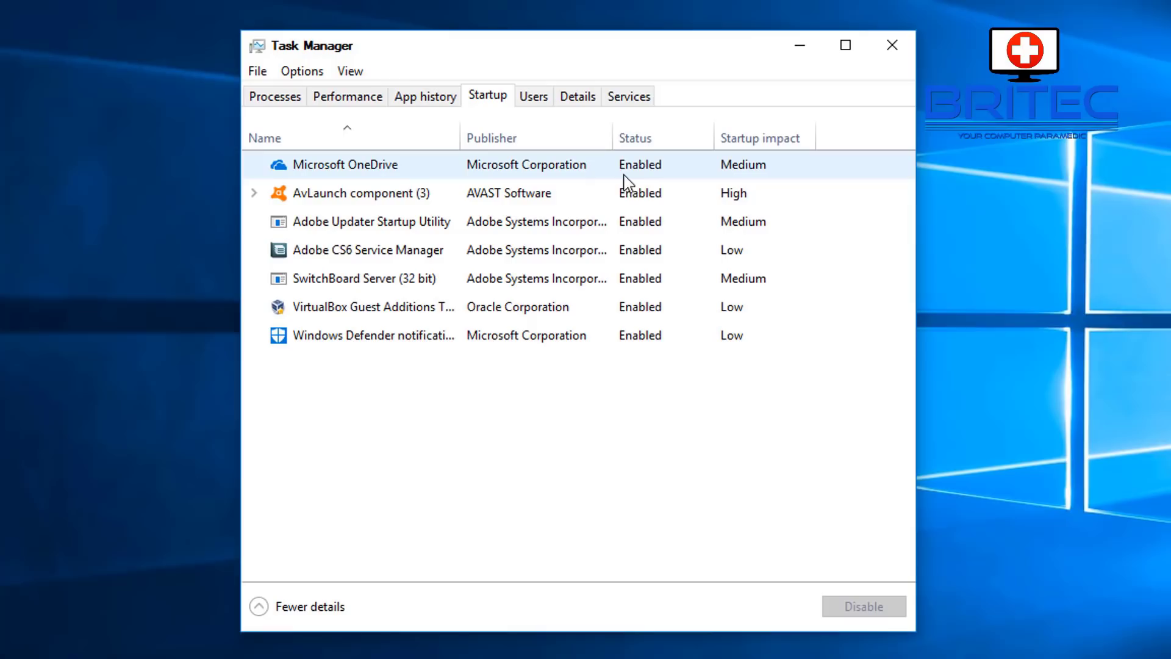
click(637, 193)
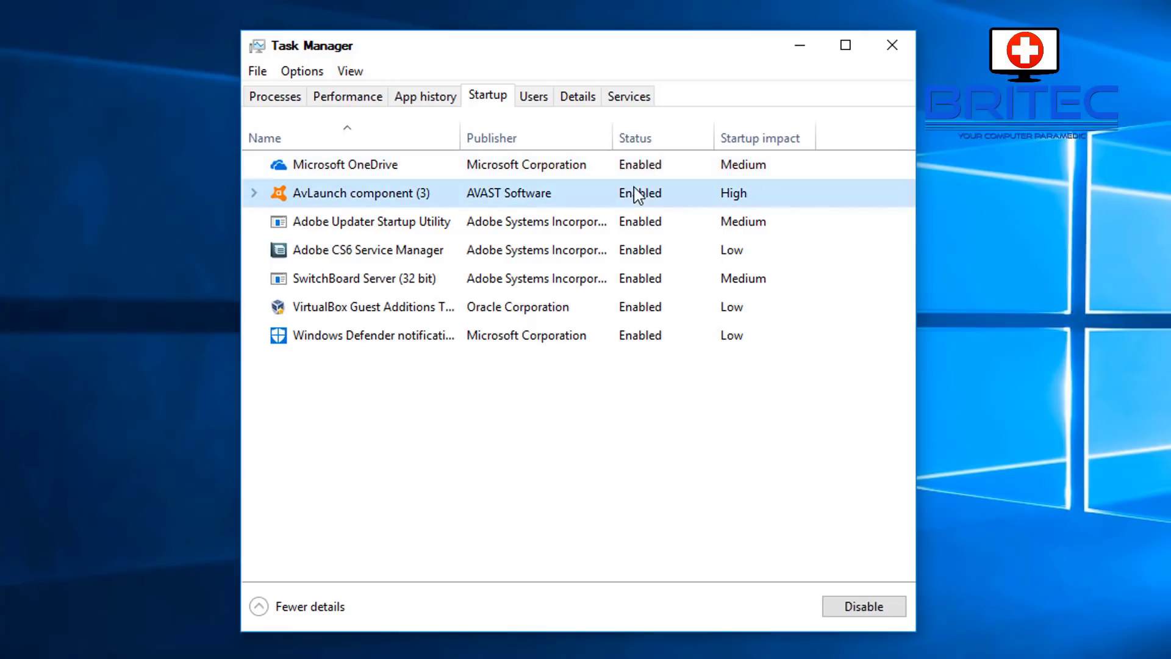
click(867, 609)
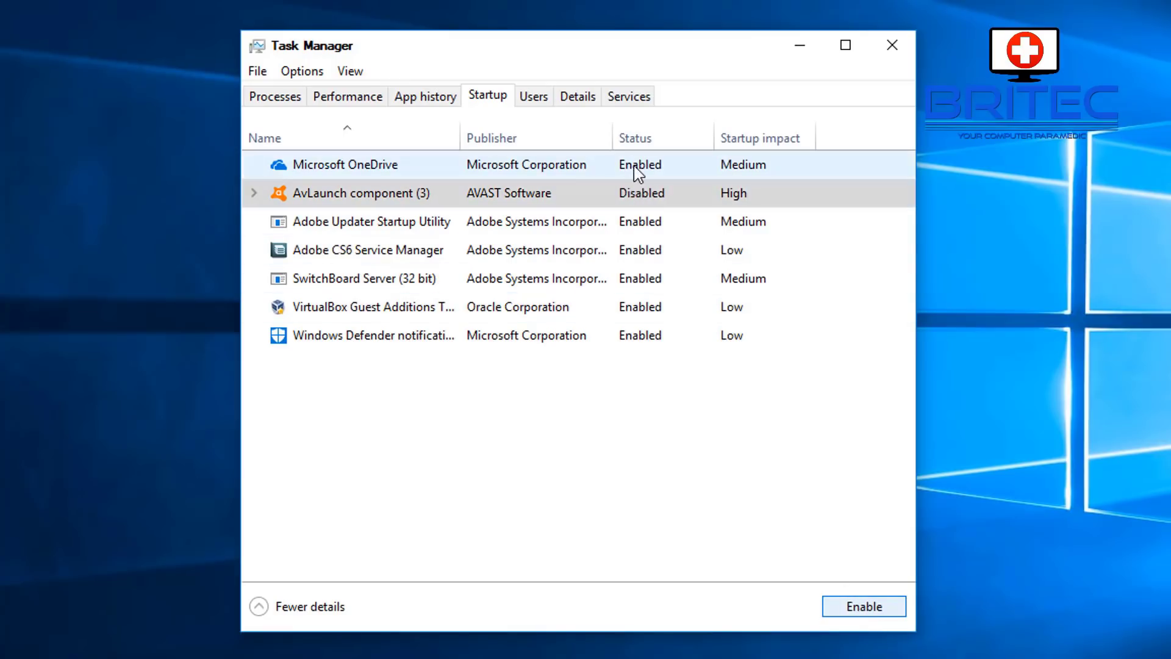
click(635, 173)
click(862, 606)
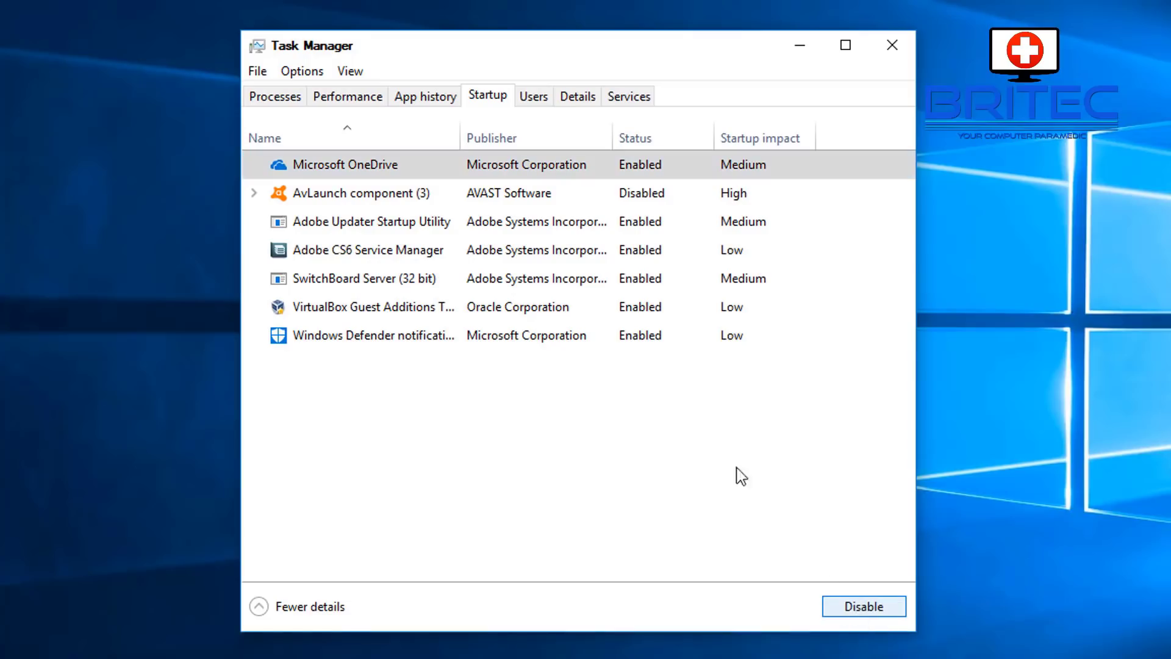
click(647, 223)
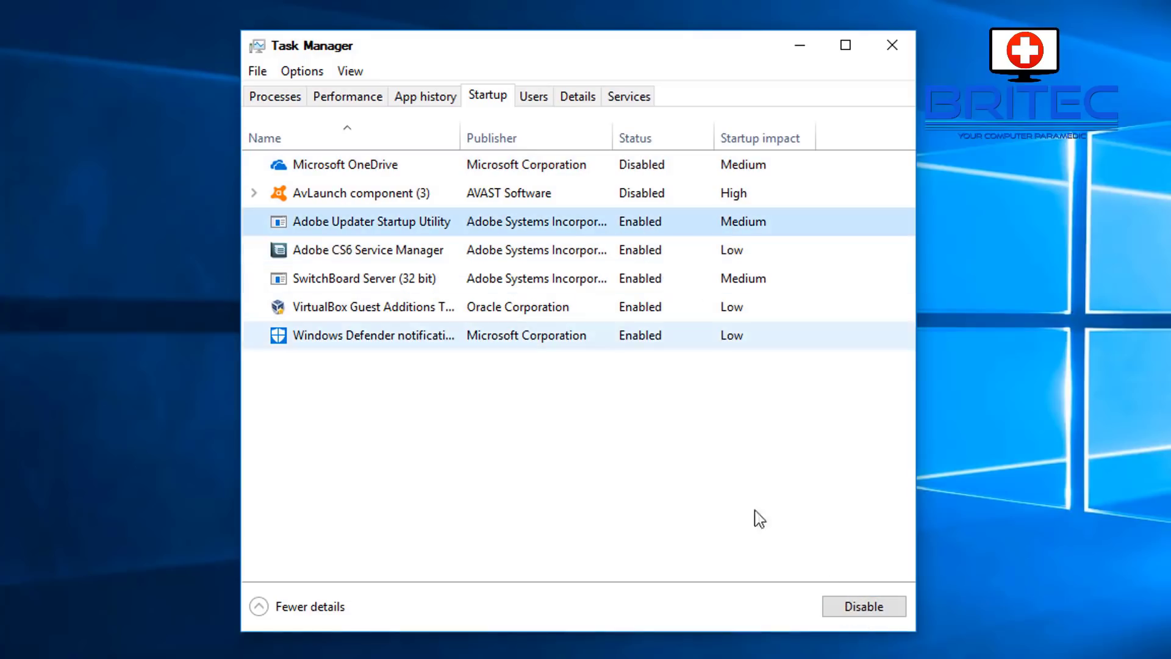
click(873, 610)
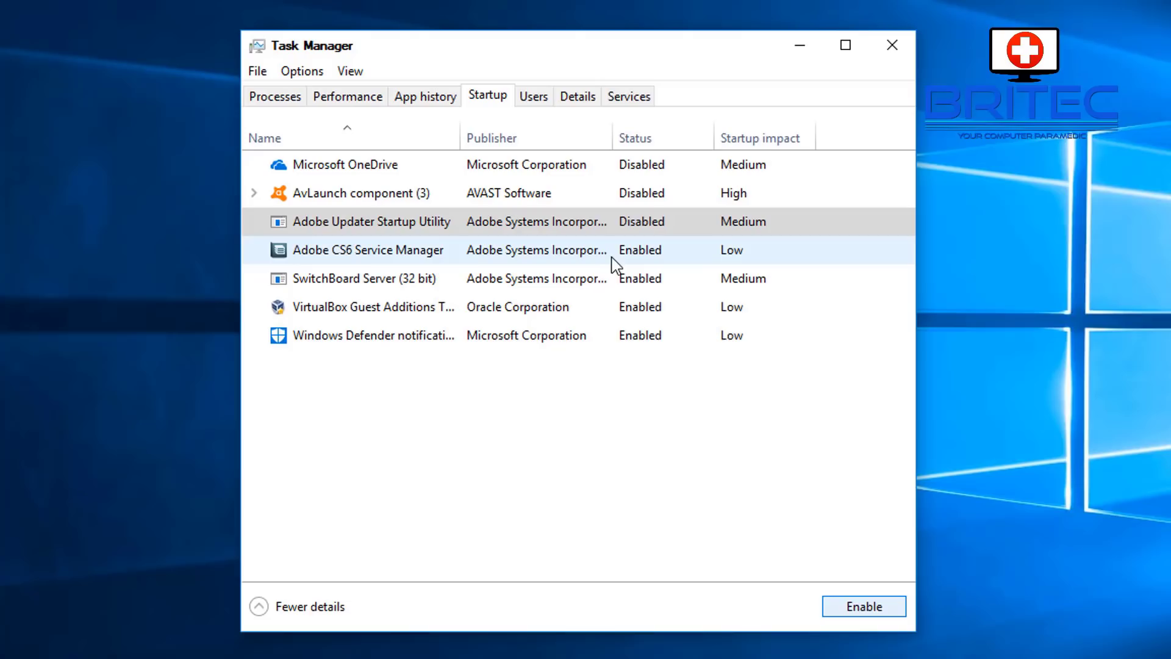
click(628, 251)
click(858, 619)
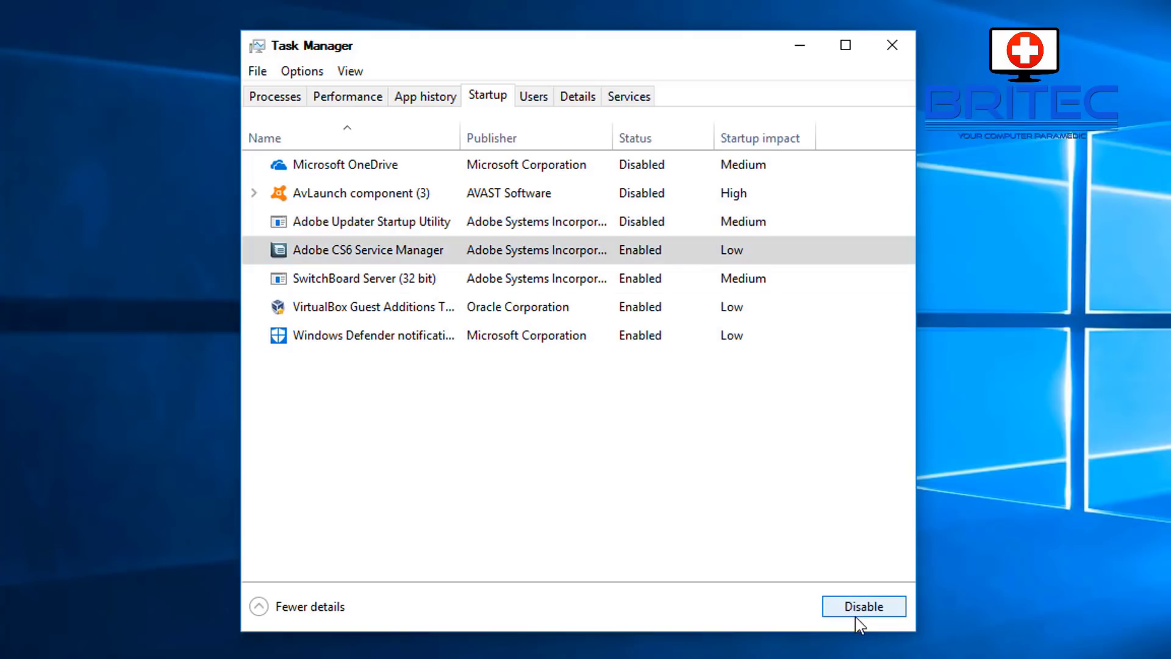
click(639, 282)
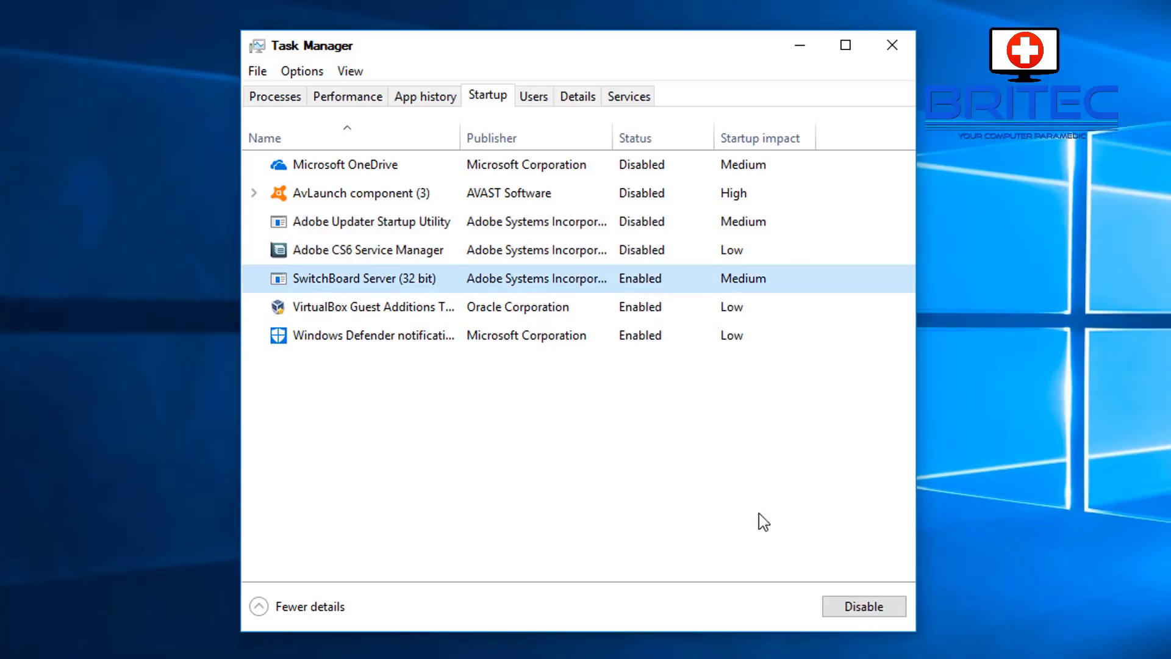
click(870, 617)
- Disable Windows Defender notification and VirtualBox Guest Additions, then check process disk use
click(645, 348)
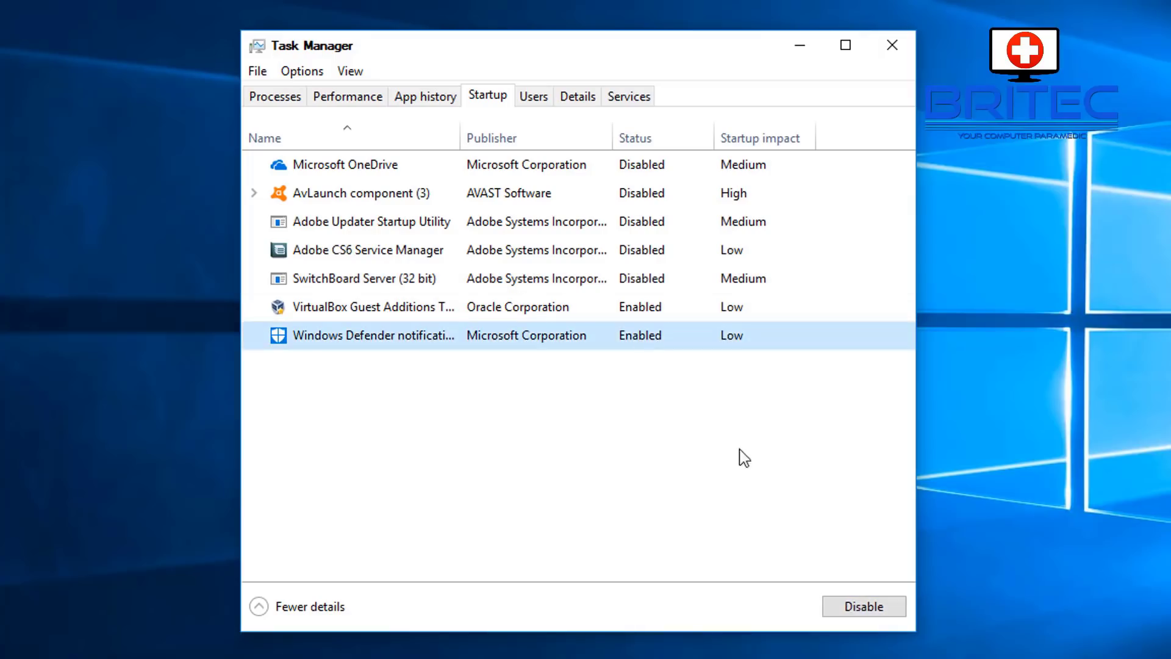
click(860, 613)
click(656, 313)
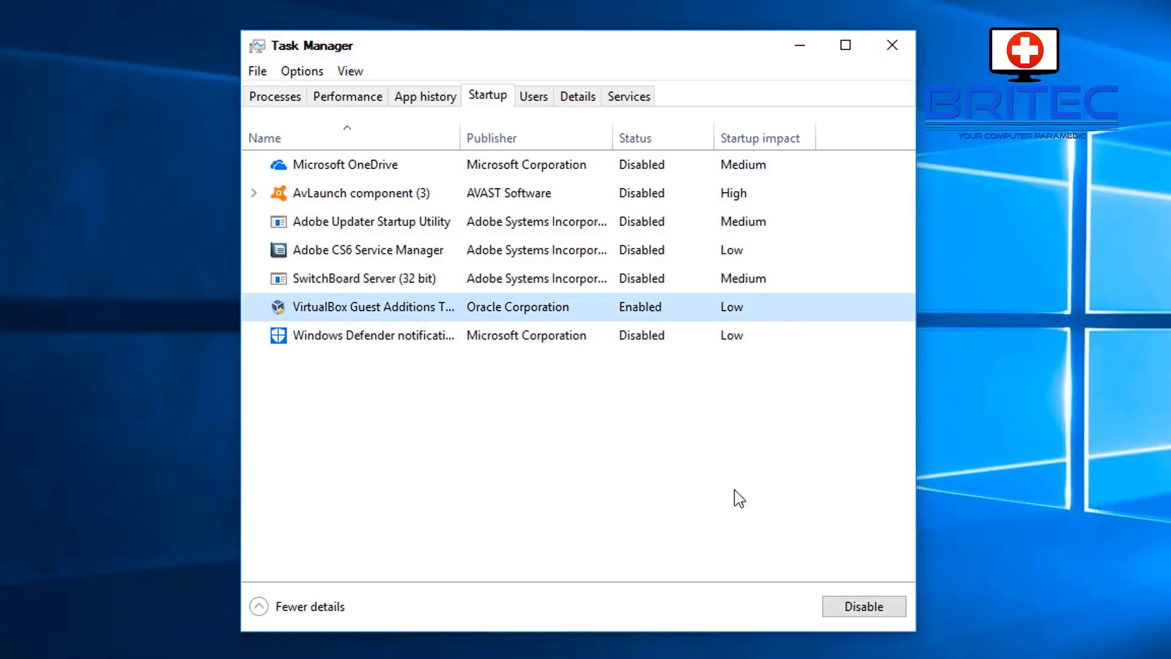
click(861, 607)
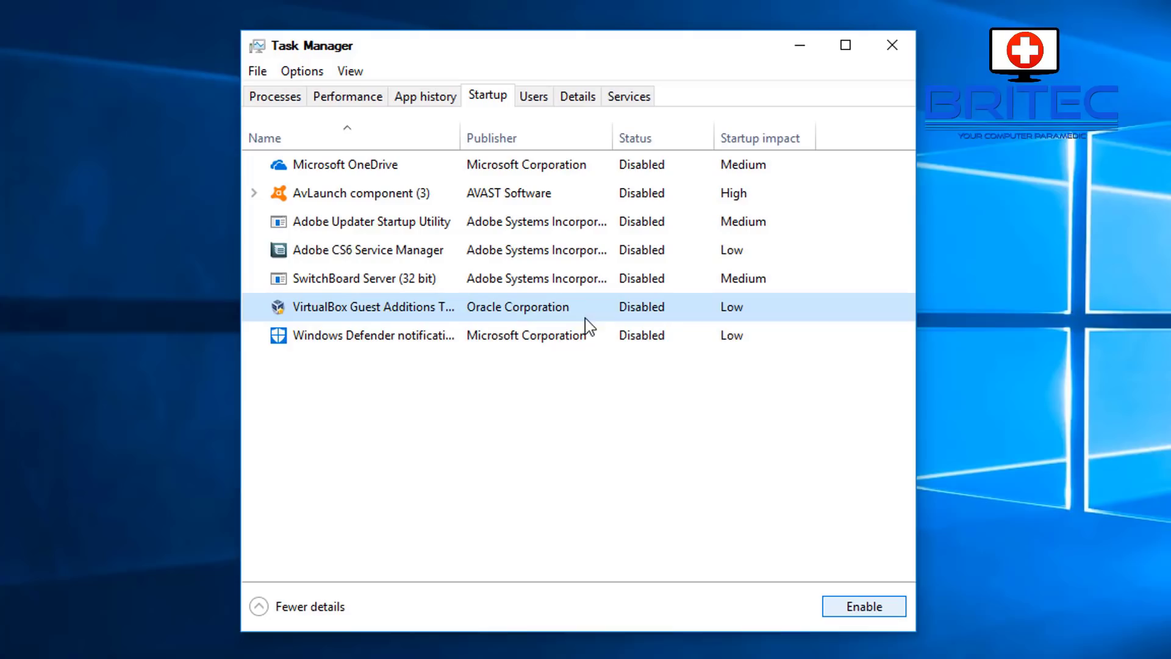
click(421, 102)
click(363, 103)
click(268, 103)
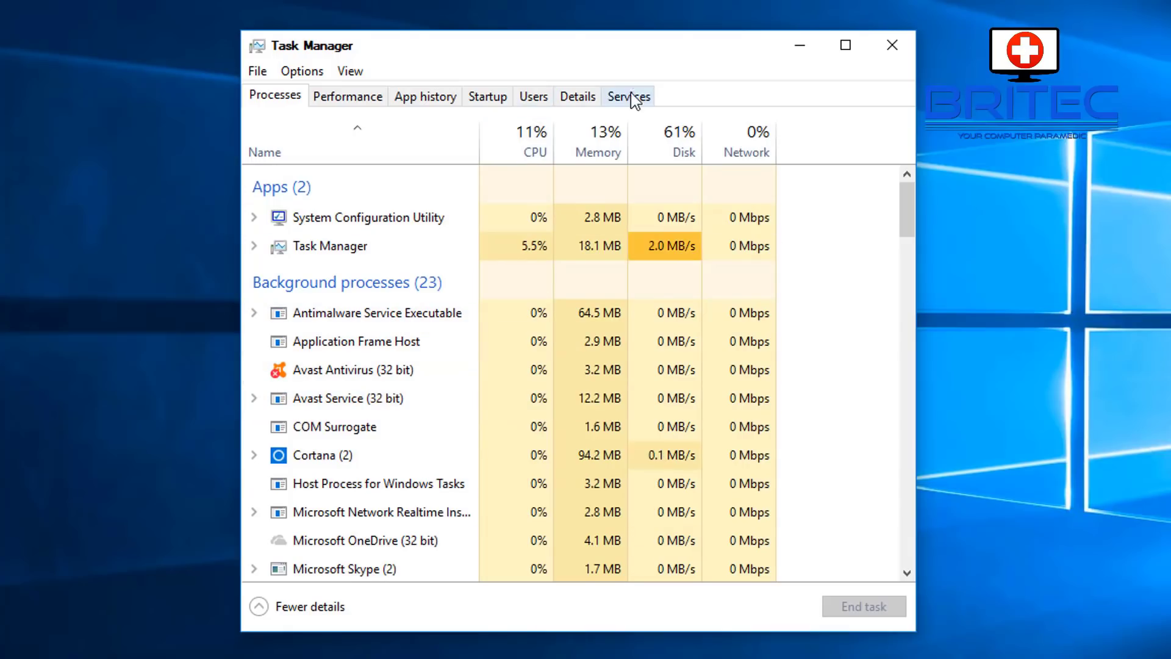
- Re-enable the two Avast services in System Configuration, apply, and restart the computer
click(893, 45)
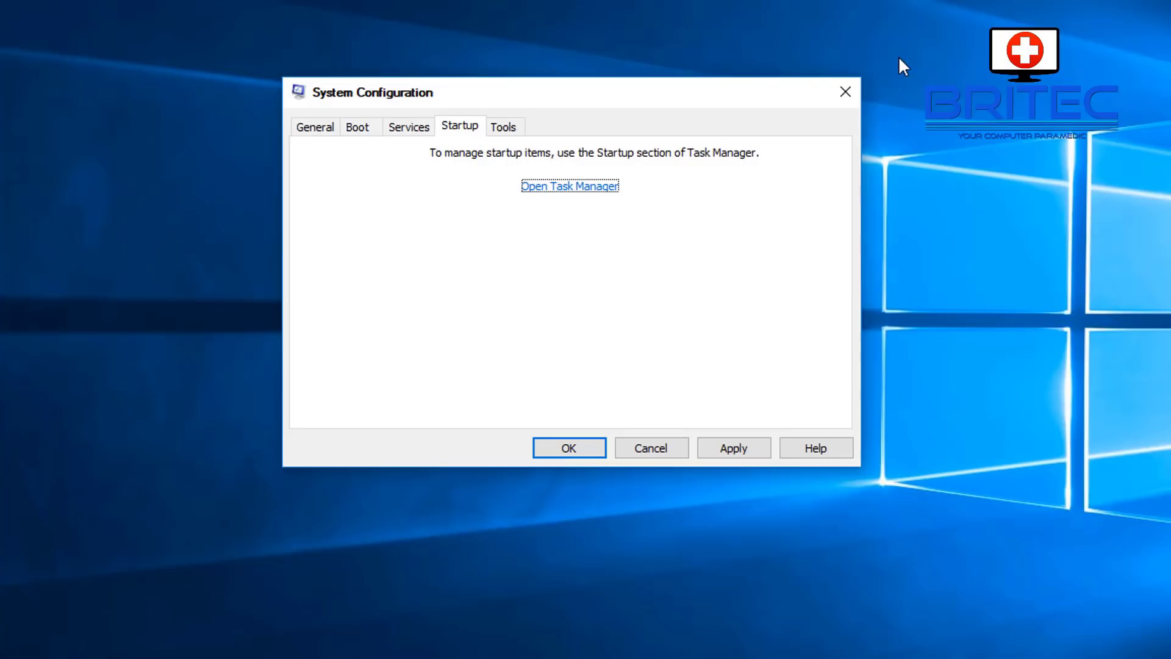
click(413, 128)
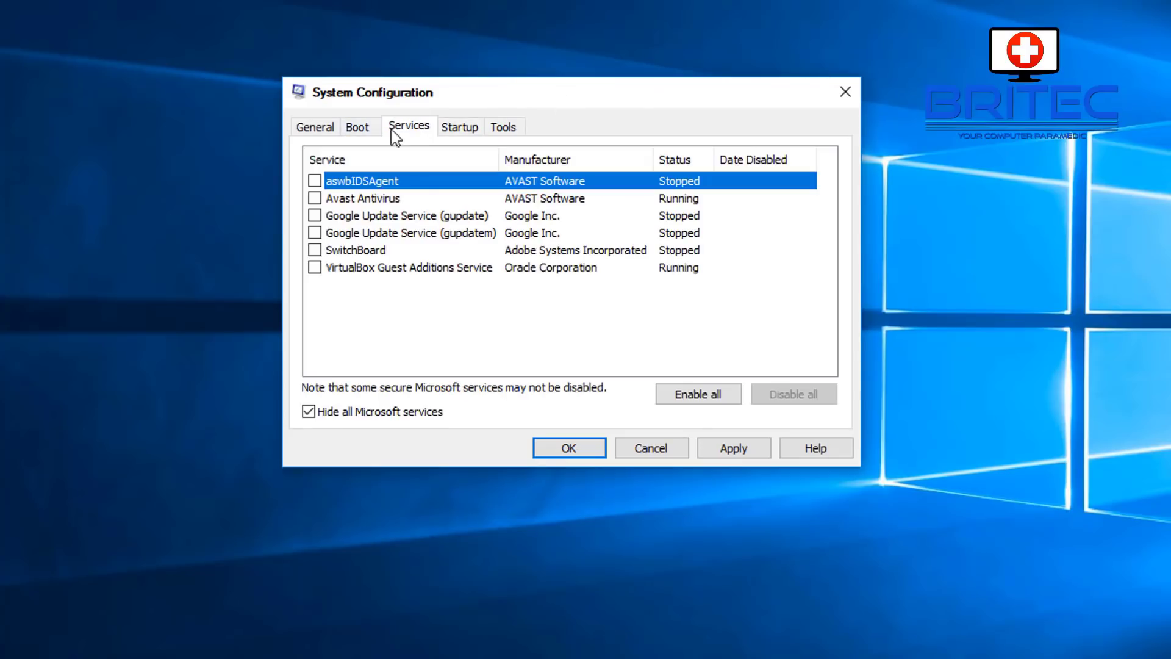
click(726, 450)
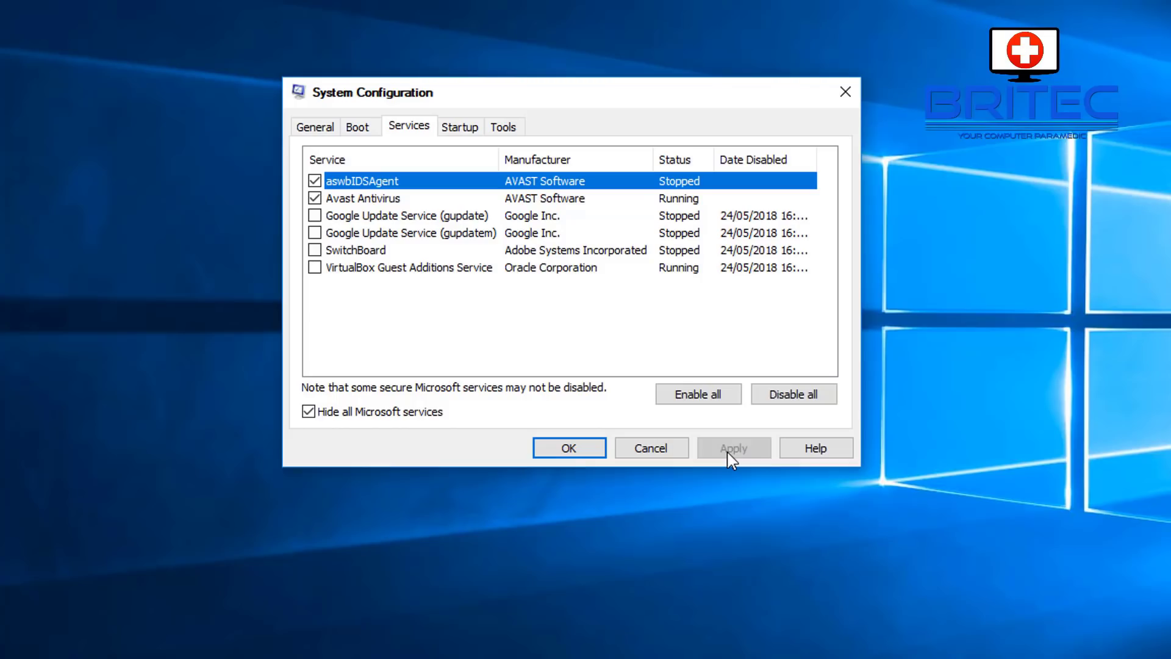
click(567, 449)
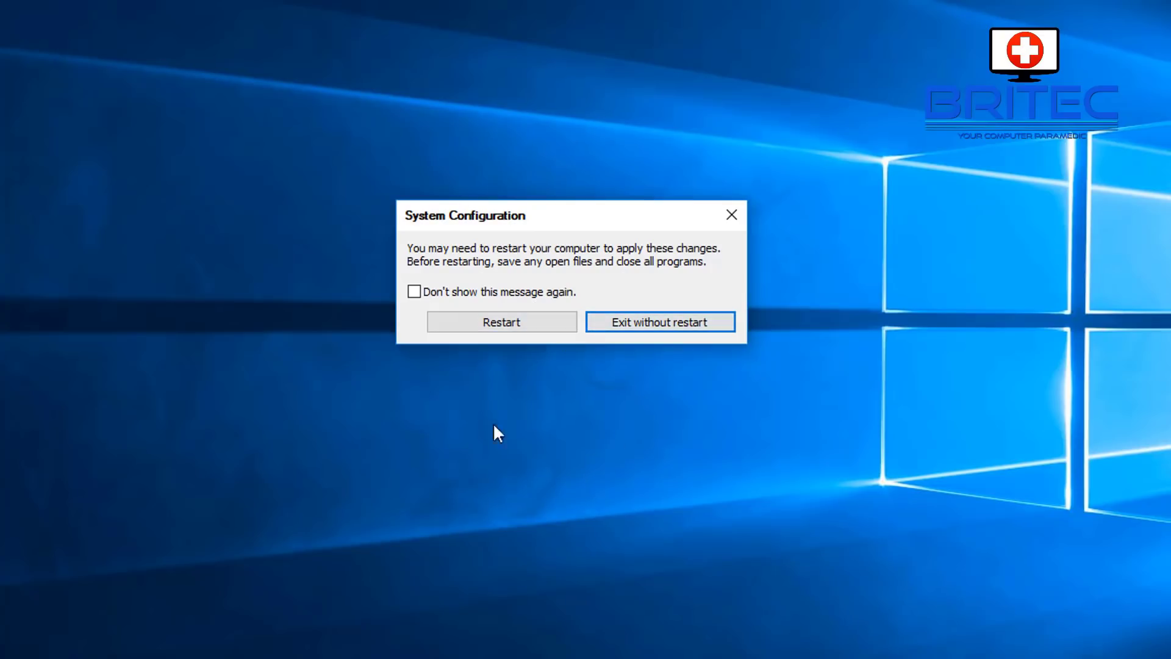
click(500, 323)
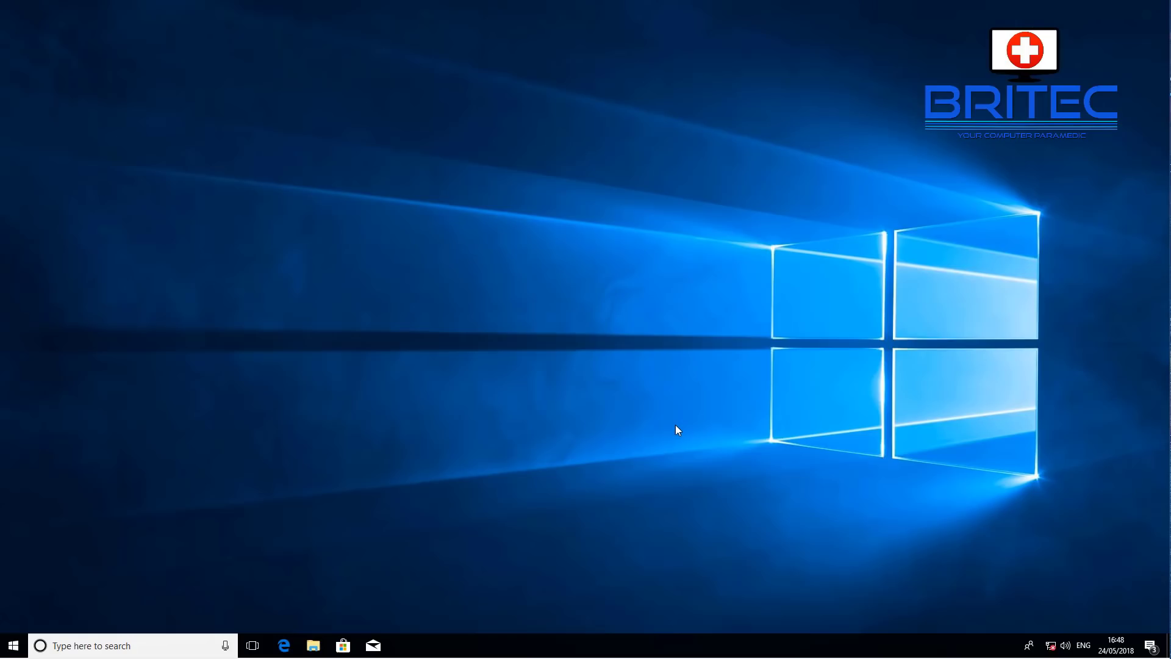
- Relaunch System Configuration with msconfig from the taskbar search after the reboot
right_click(654, 650)
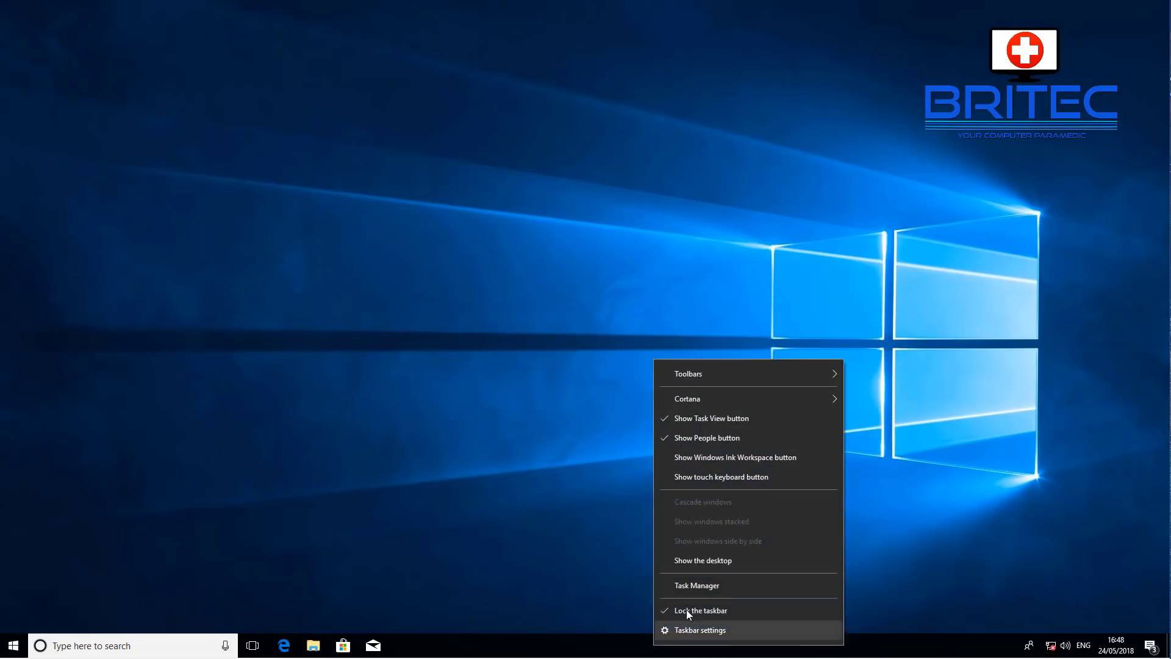
click(693, 586)
click(123, 648)
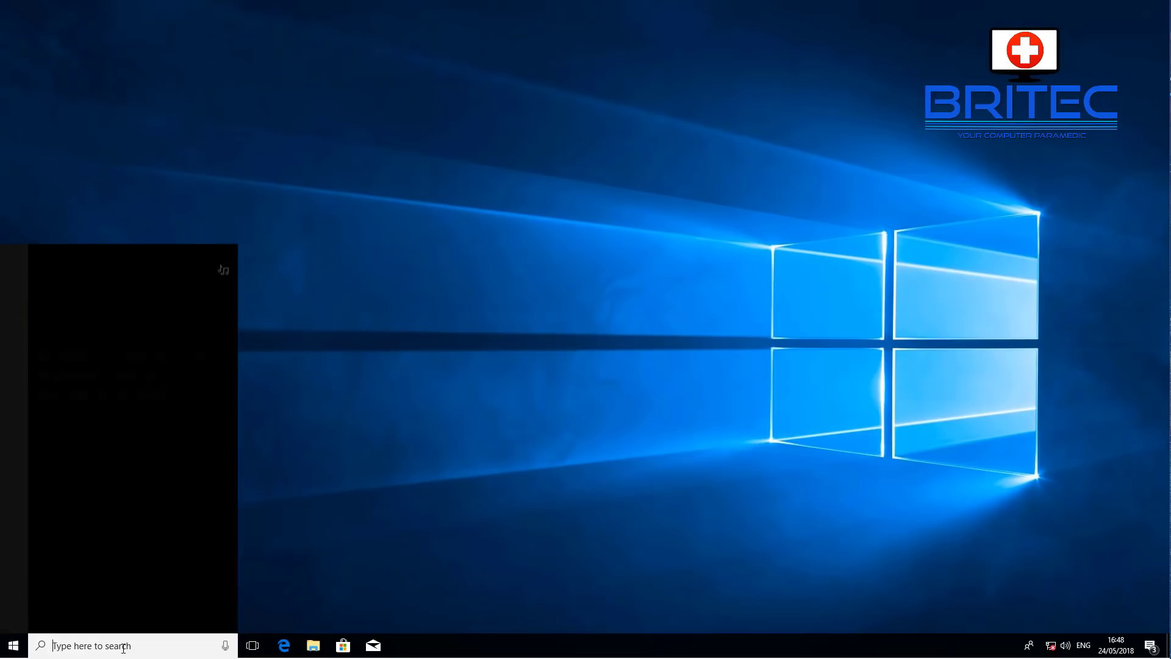
text(ms)
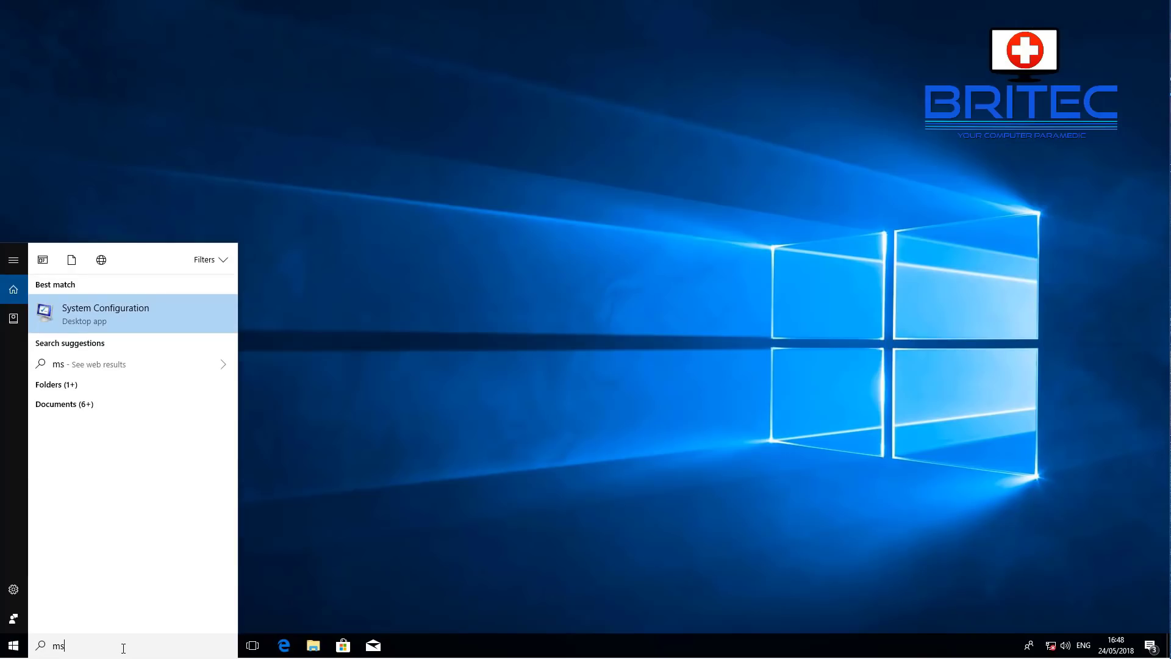
text(config)
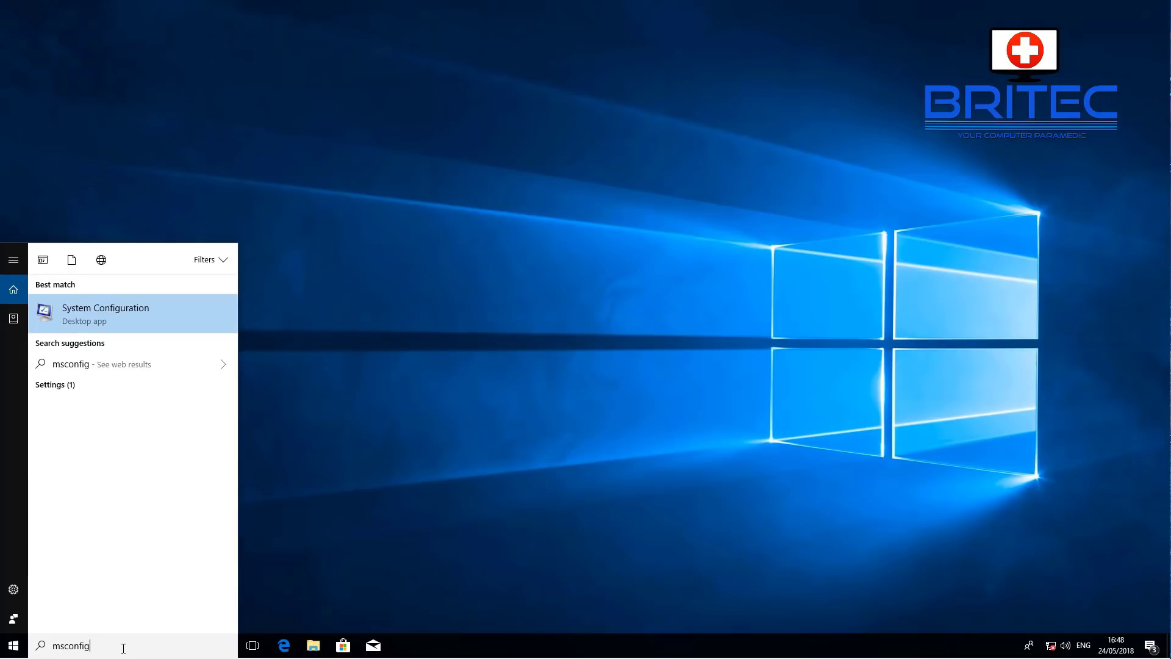
click(115, 313)
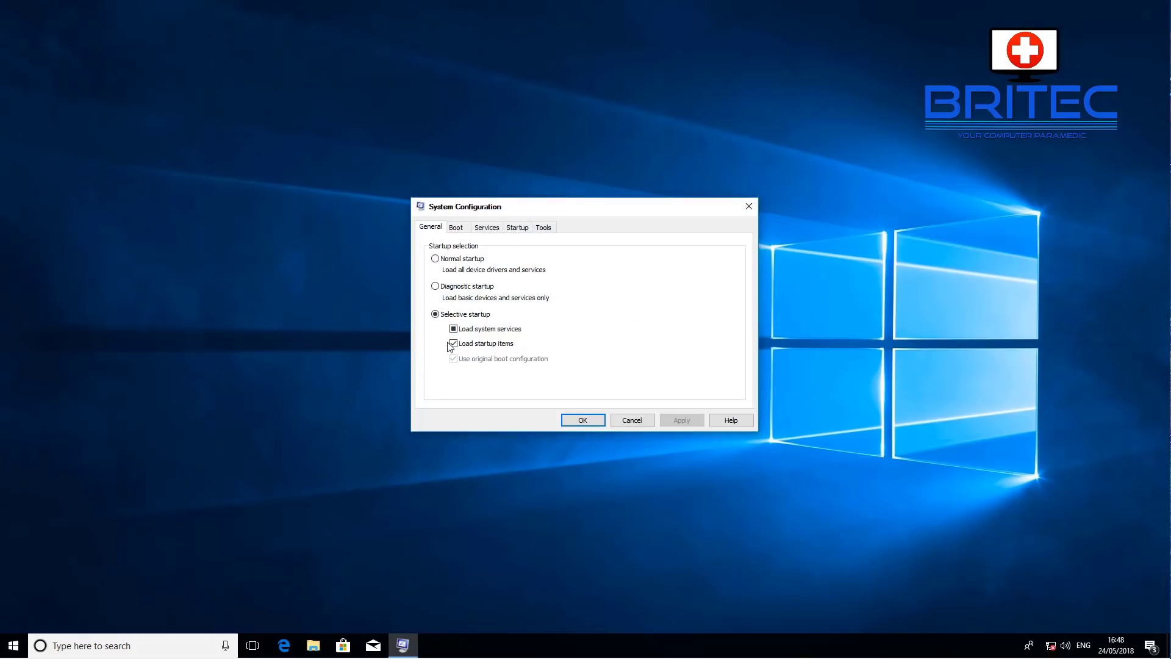
- Re-enable Microsoft OneDrive and AvLaunch component as Task Manager startup items, then close it
click(519, 228)
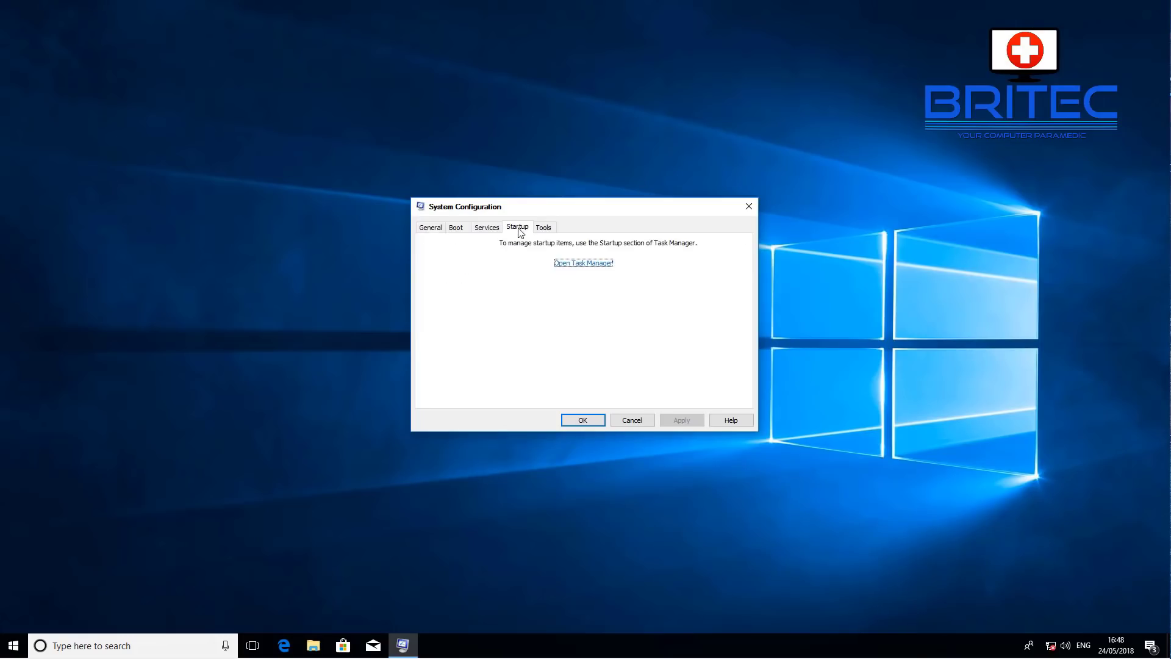
click(595, 268)
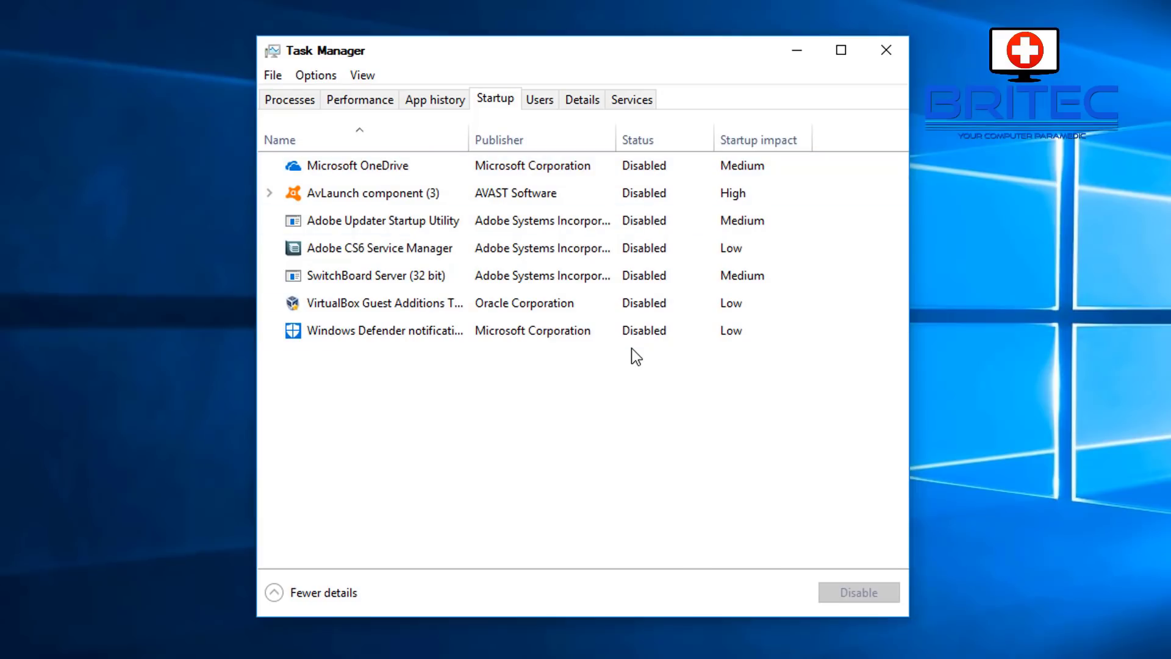
click(643, 167)
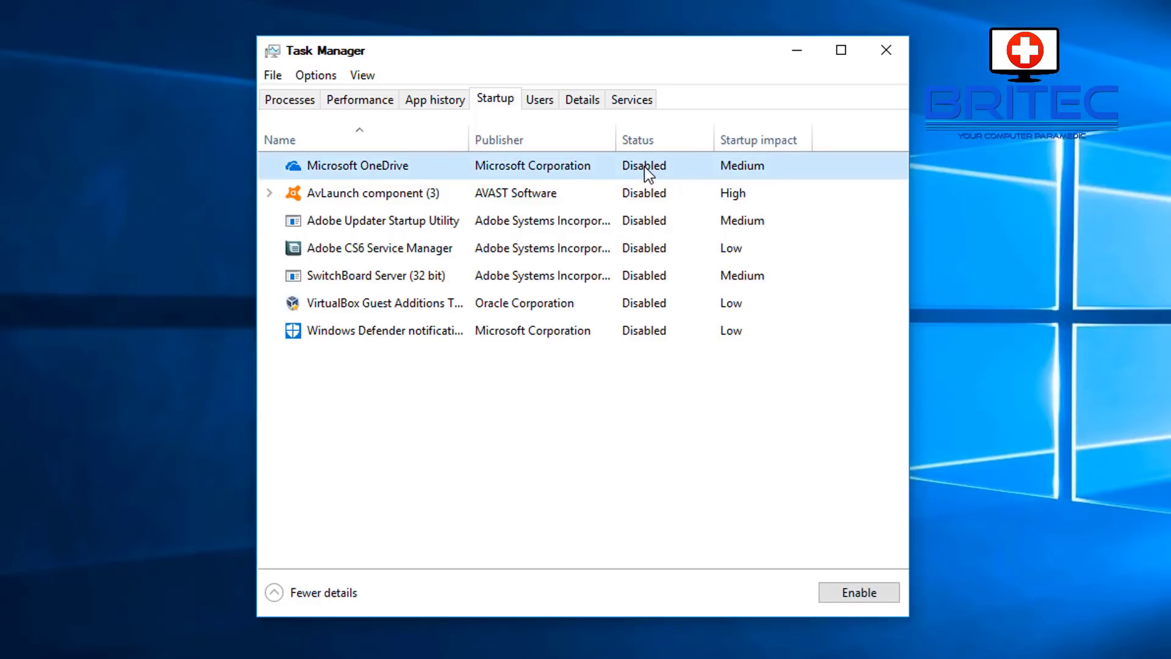
click(862, 600)
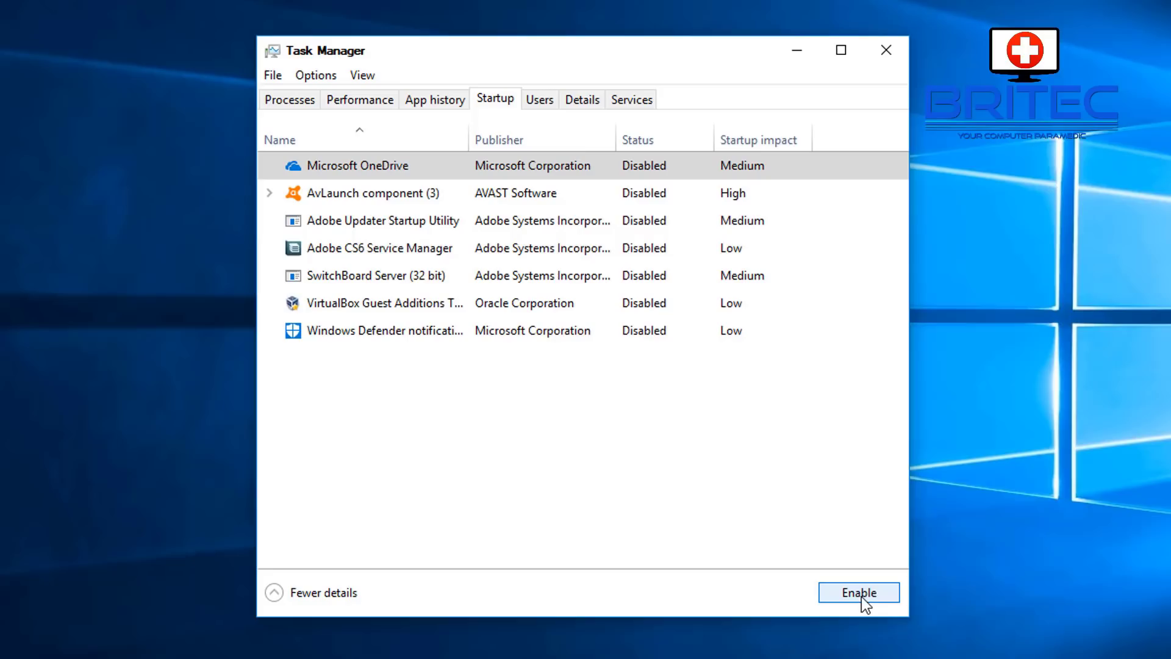
click(651, 191)
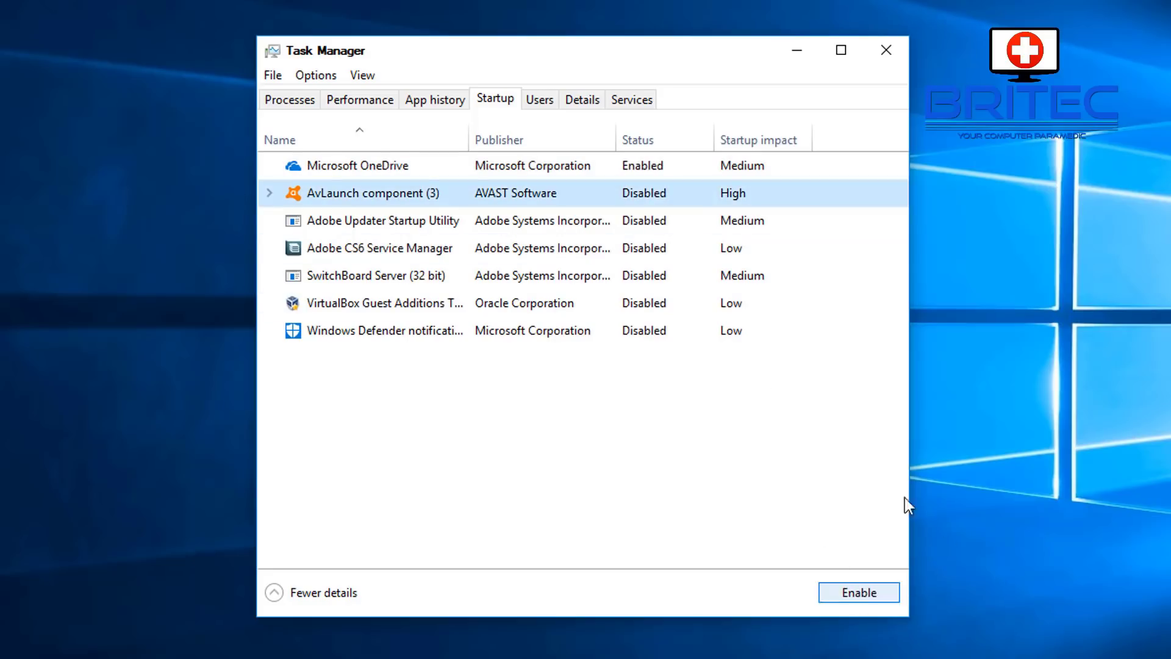
click(895, 594)
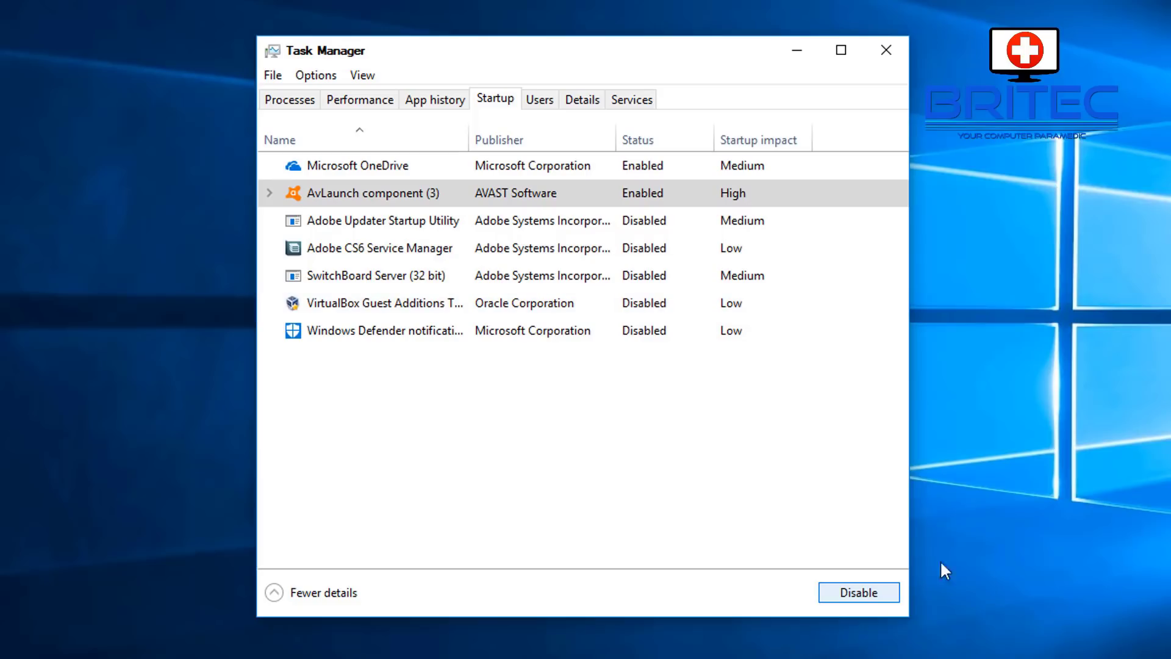
click(885, 51)
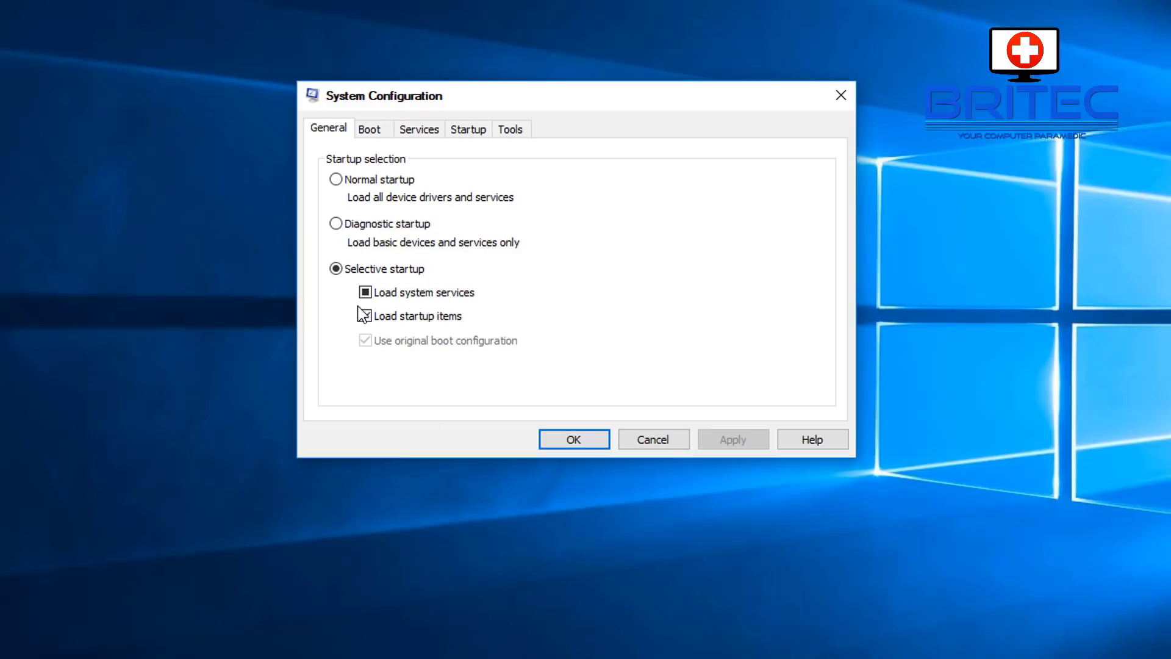
- Restore Normal startup, apply and close System Configuration, then download CrystalDiskInfo
click(337, 180)
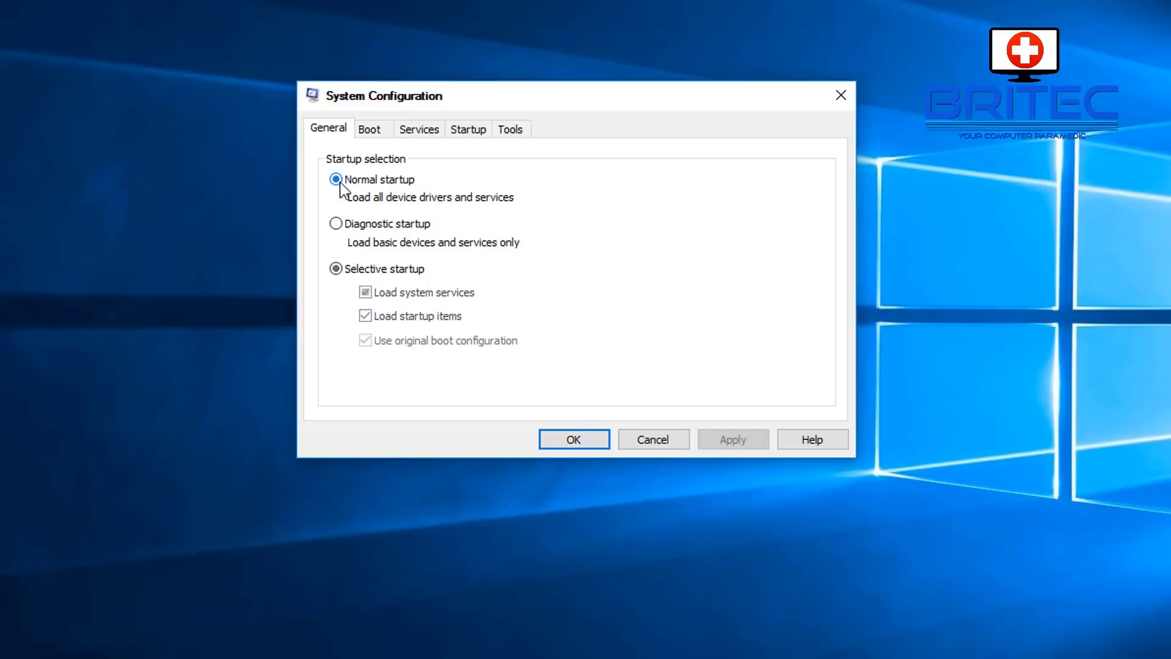
click(454, 133)
click(434, 135)
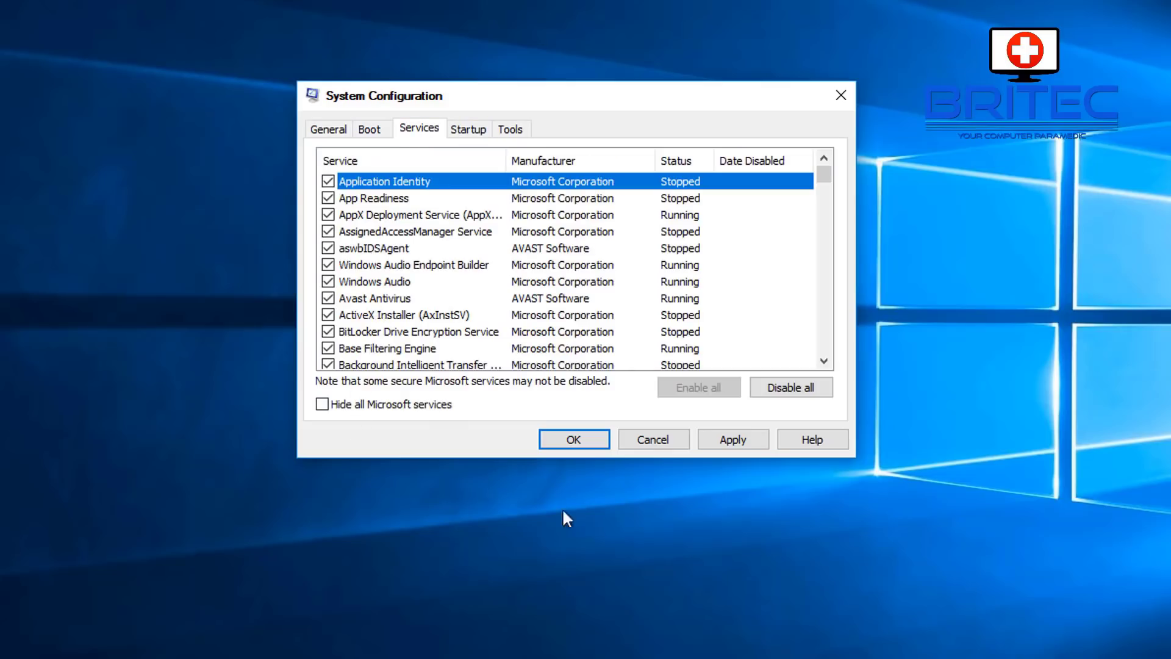
click(729, 435)
click(549, 438)
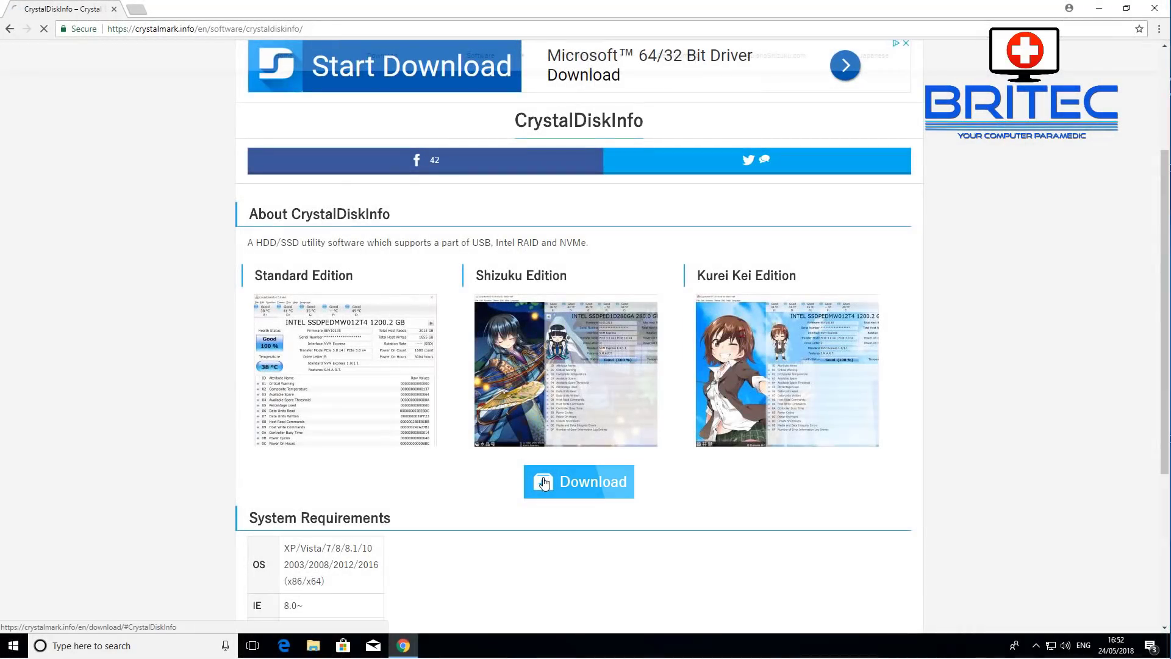
click(544, 481)
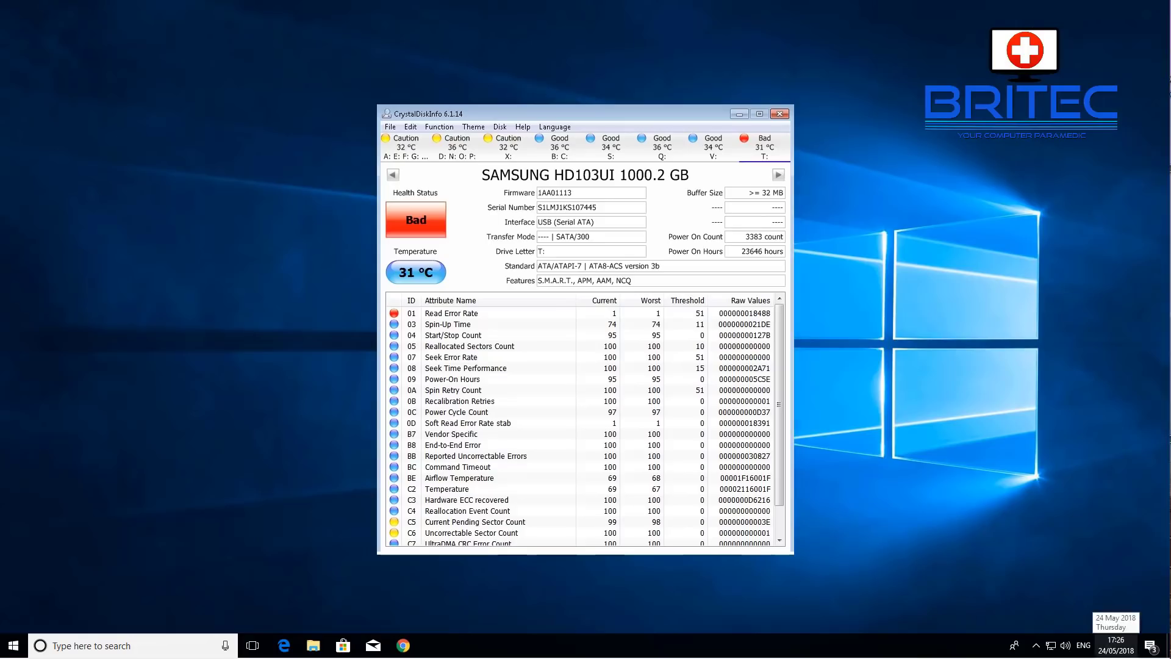
- Locate Avast among the hidden background apps in the system tray
click(1036, 646)
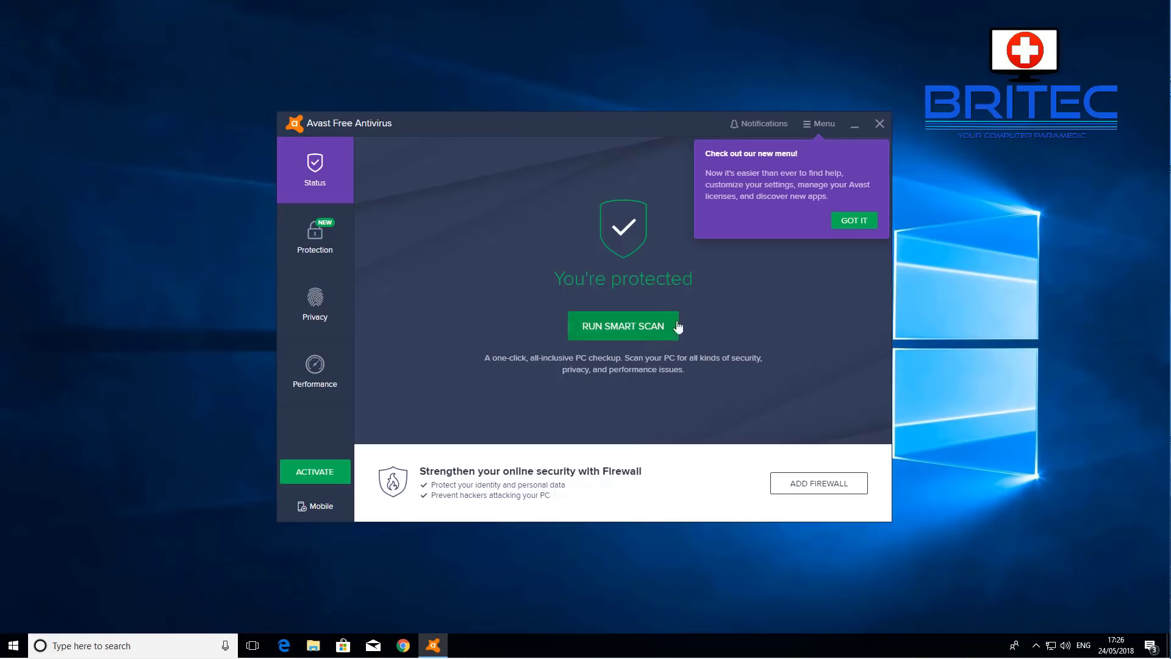
- Run an Avast Smart Scan of the PC
click(595, 332)
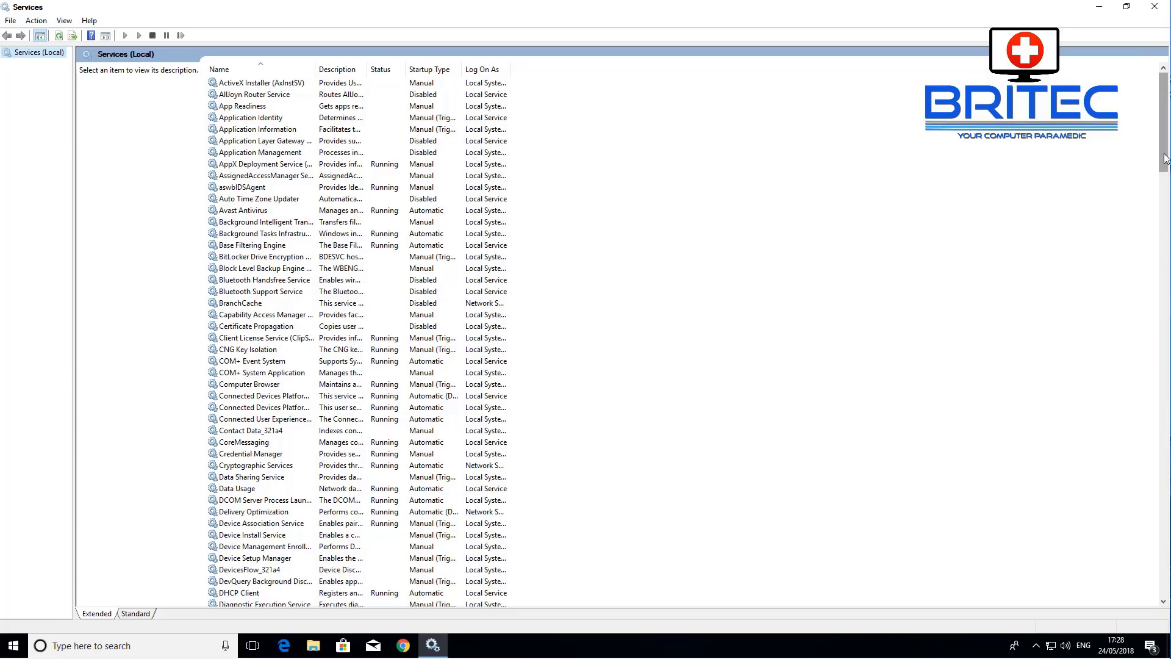
- Stop the Windows Search service in Services and apply a Disabled startup type
drag(1164, 158, 1160, 617)
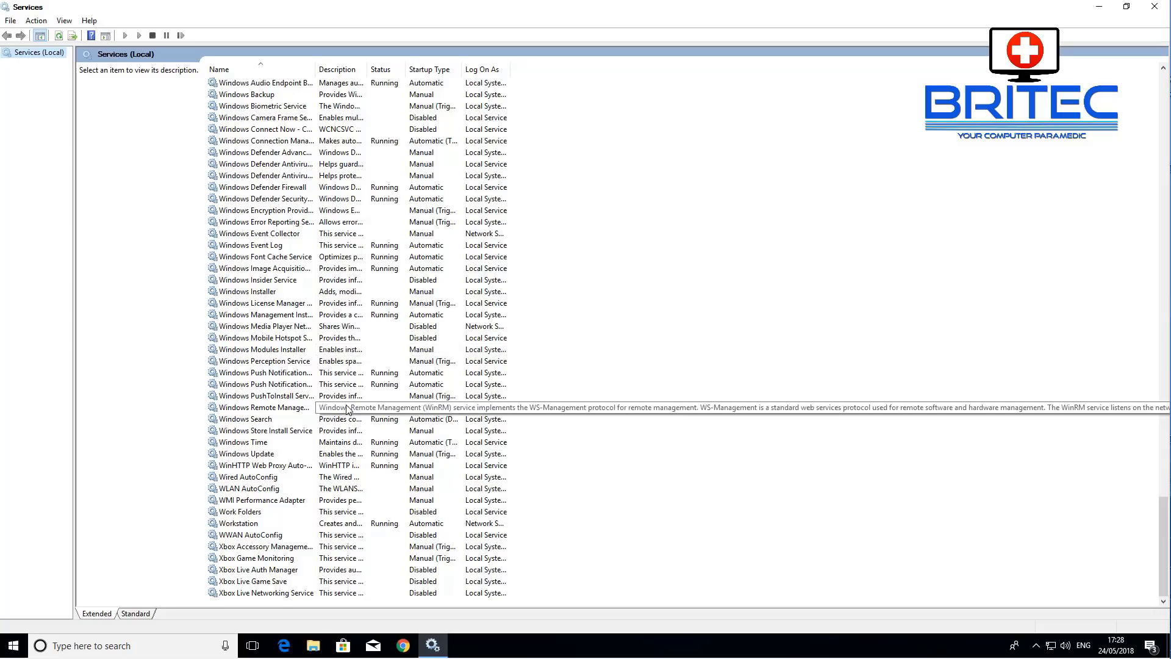
double_click(257, 421)
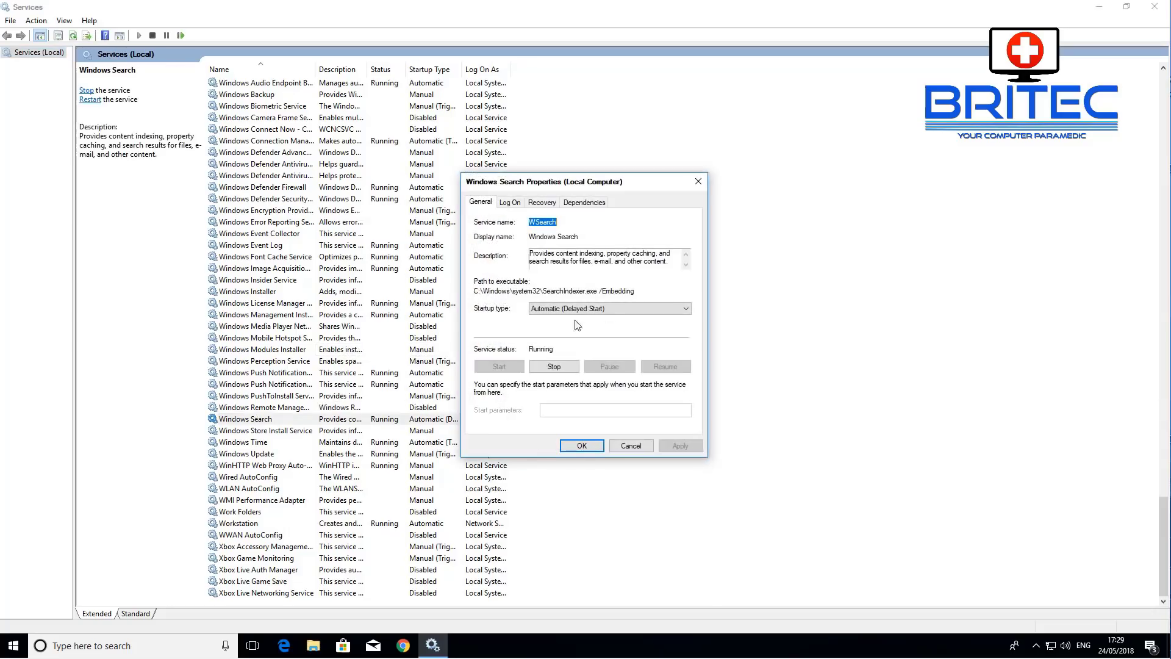
click(554, 366)
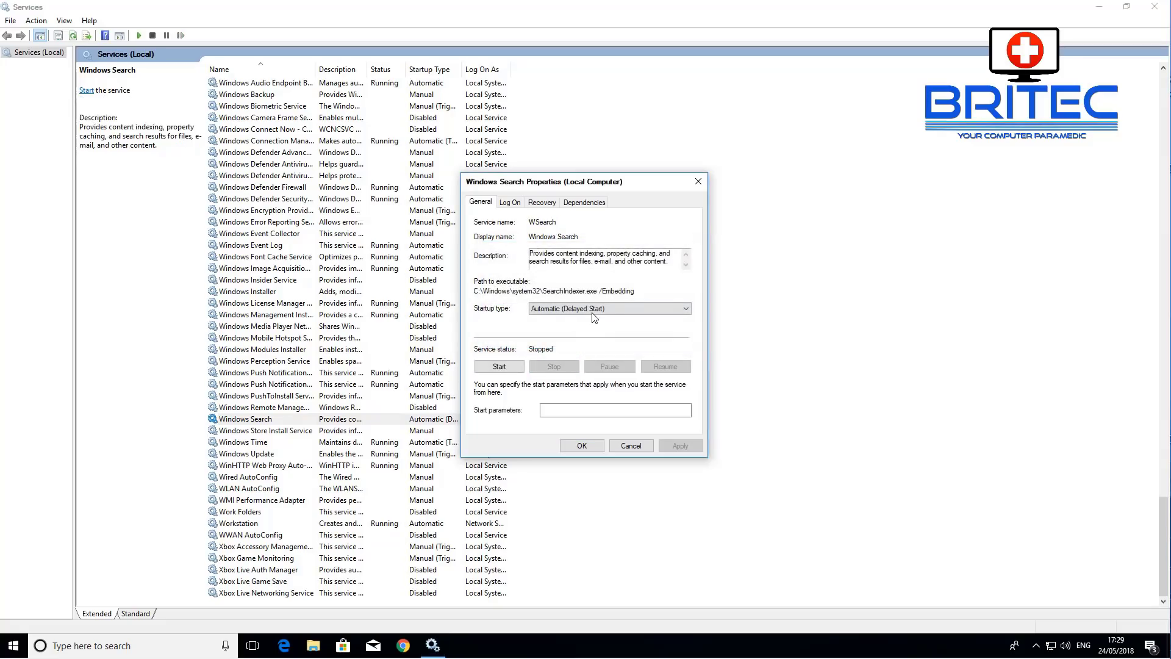
click(592, 310)
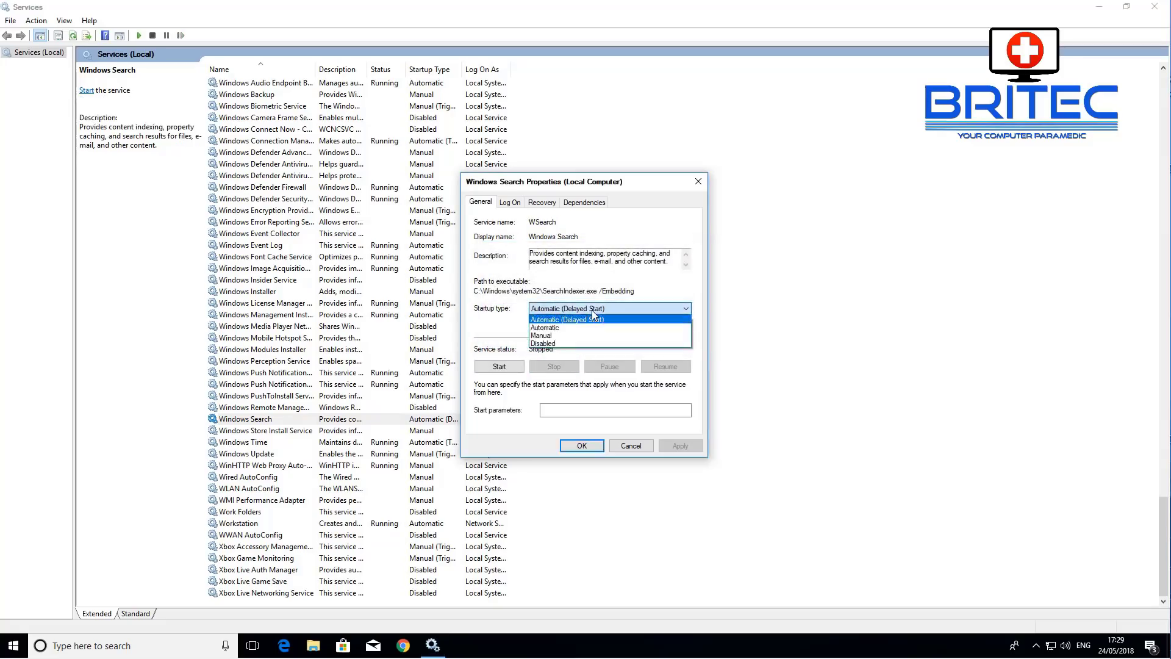
click(581, 349)
click(681, 445)
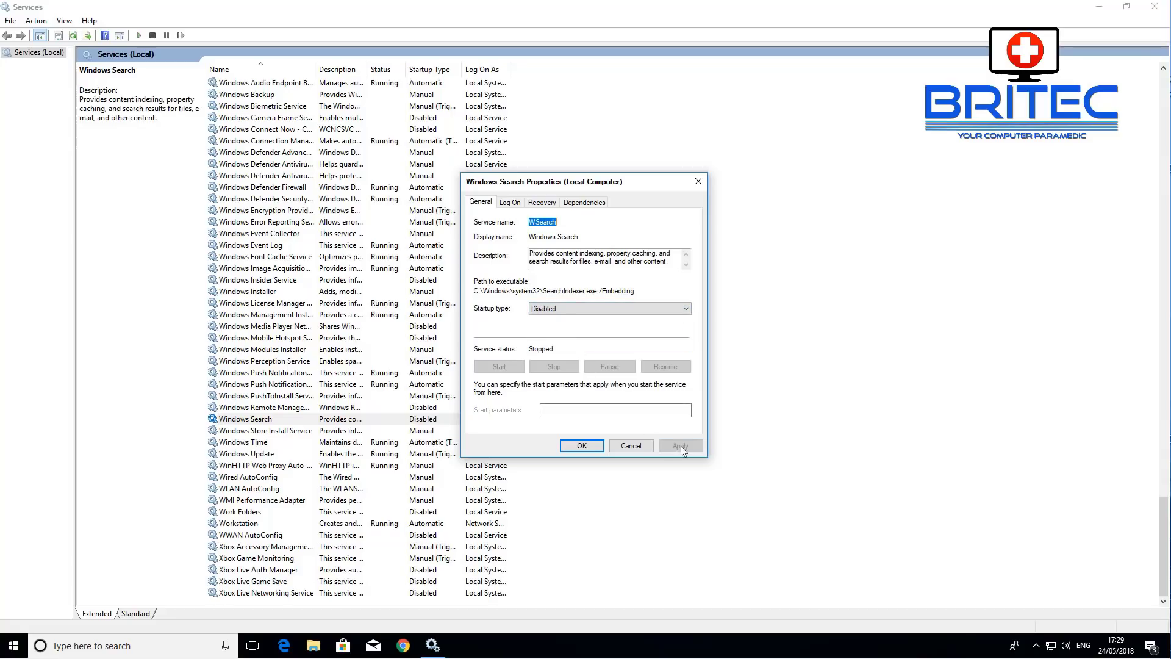
click(582, 446)
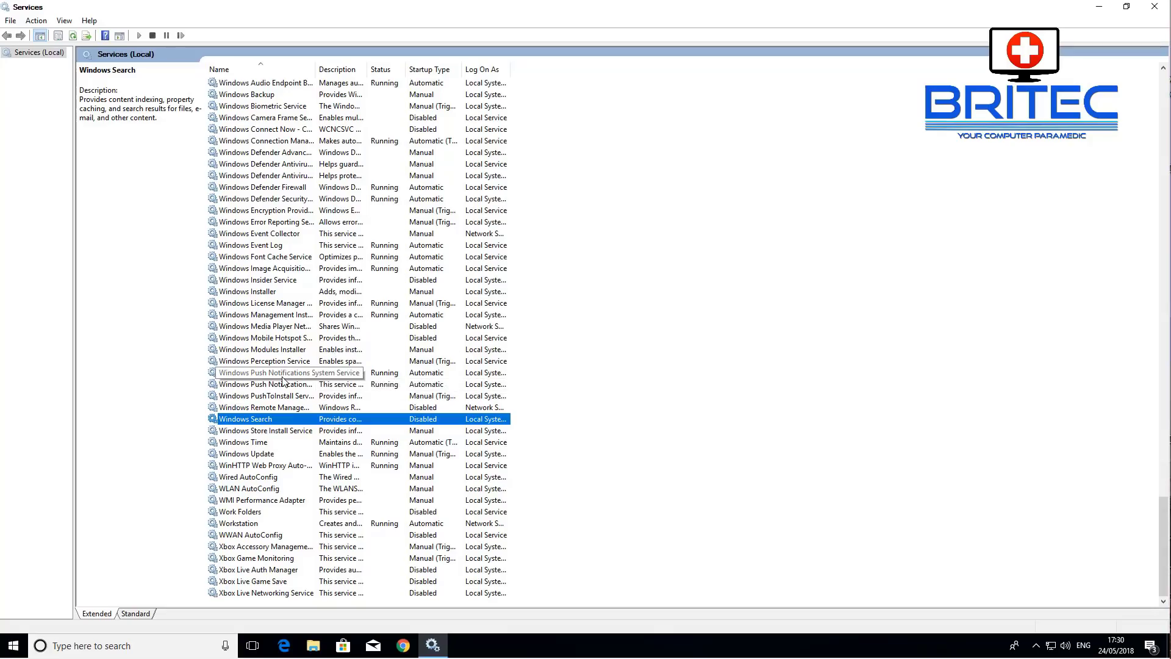
- Stop the Superfetch service and apply a Disabled startup type in its properties
scroll(282, 380, up, 6)
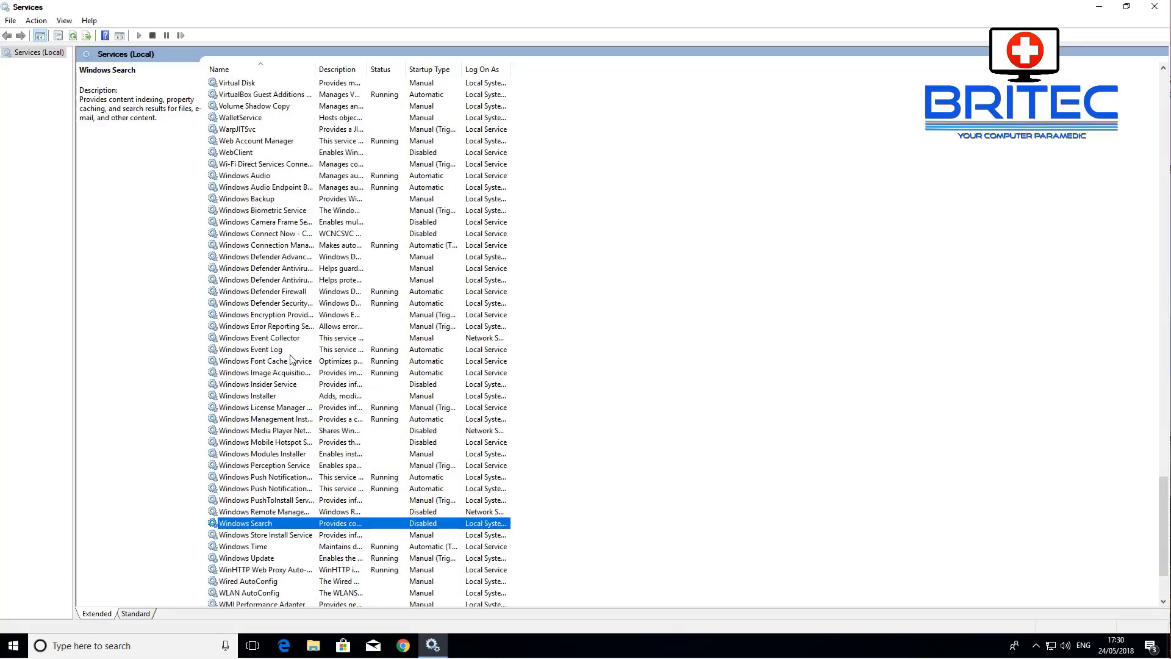
scroll(291, 361, up, 4)
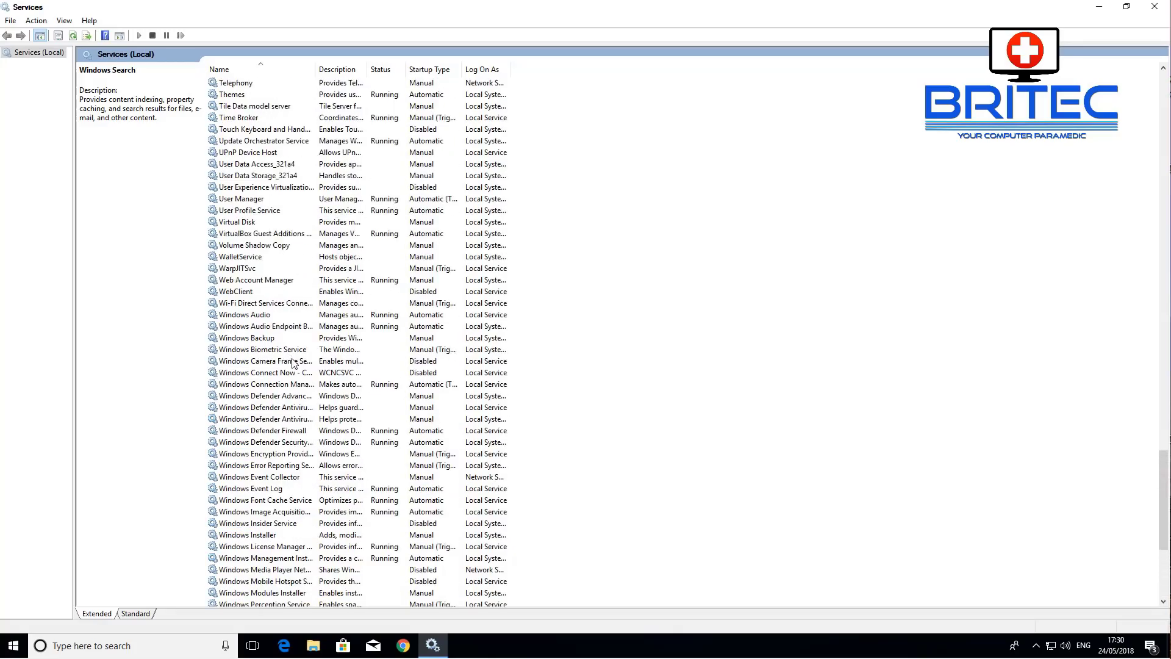
scroll(293, 364, up, 6)
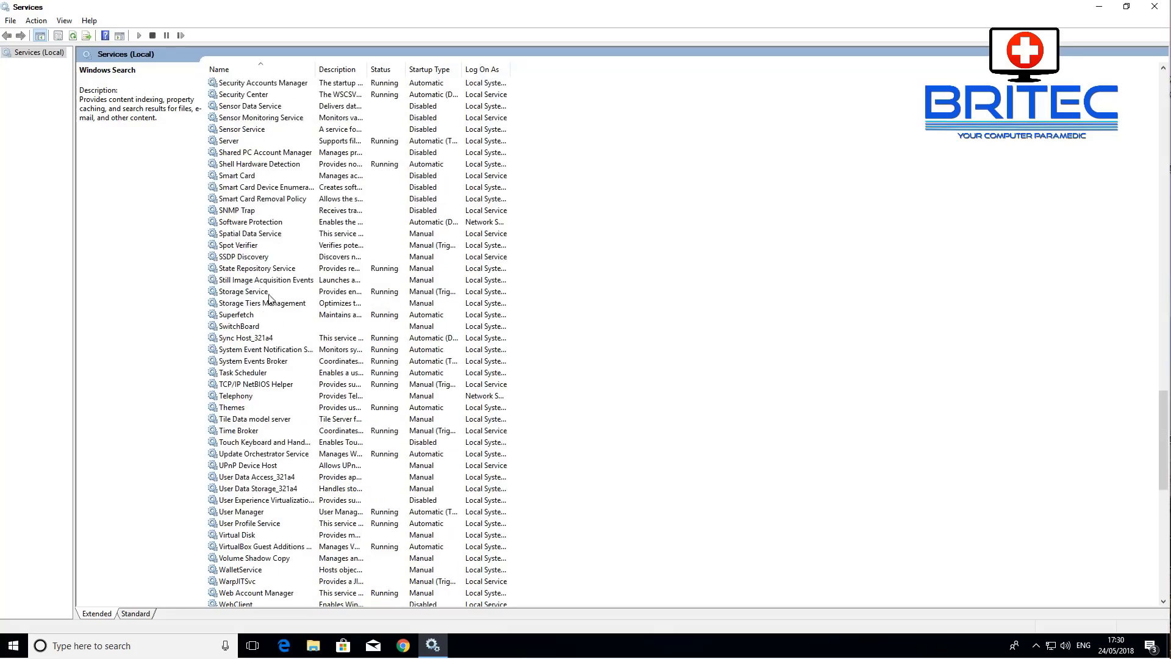
click(248, 317)
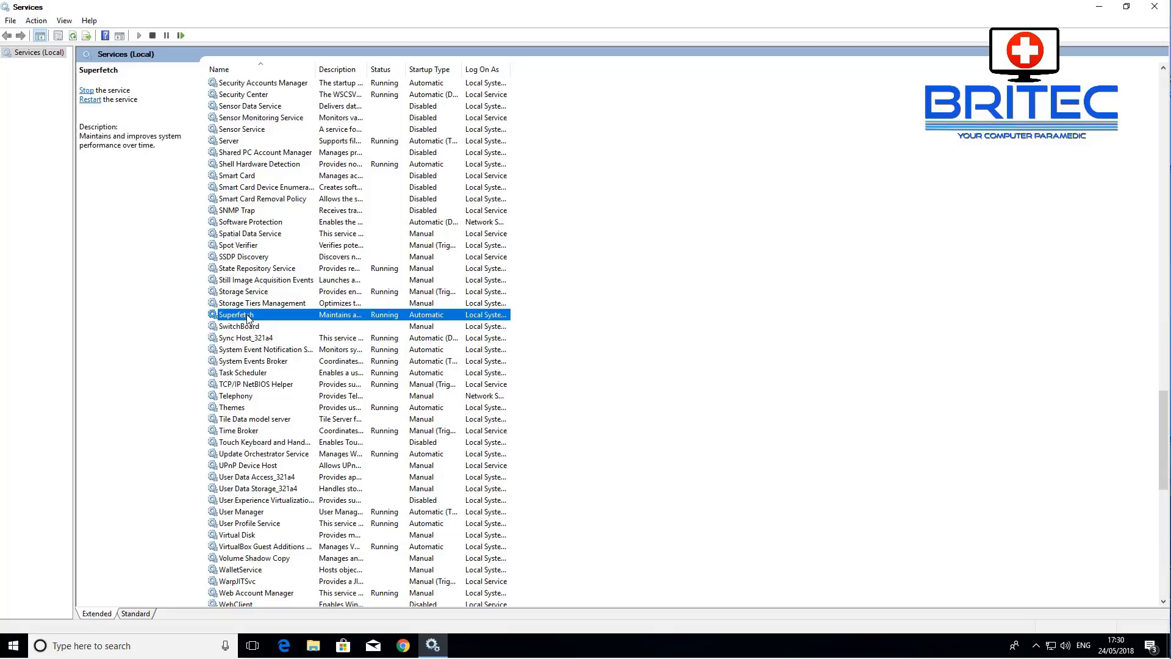
double_click(249, 317)
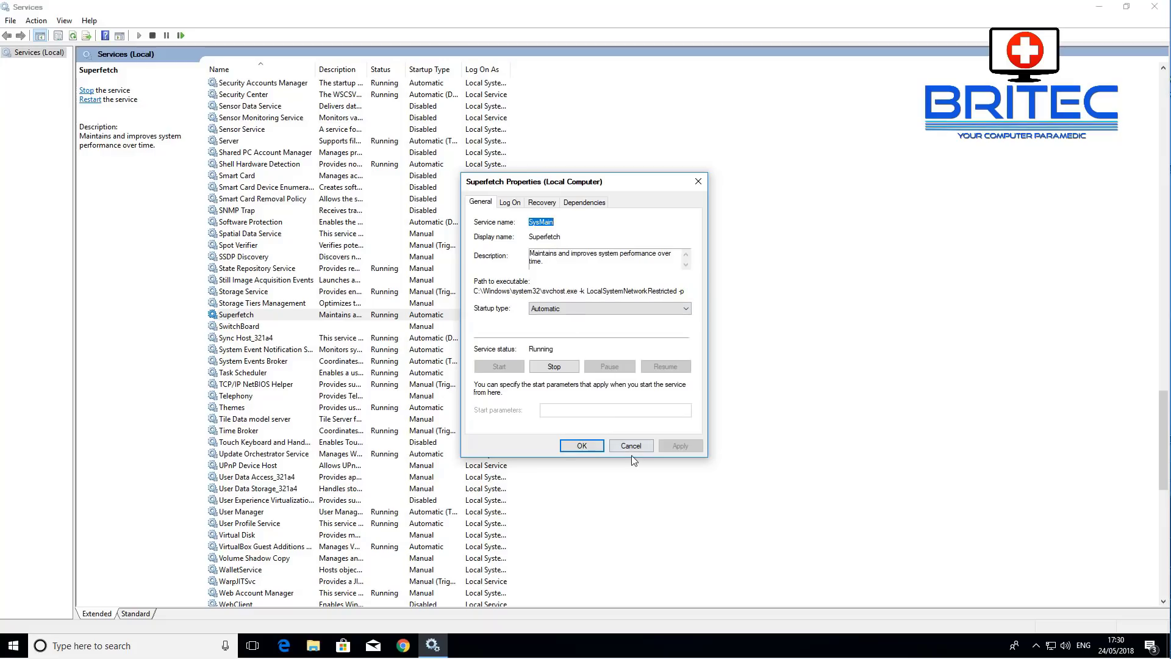
click(556, 367)
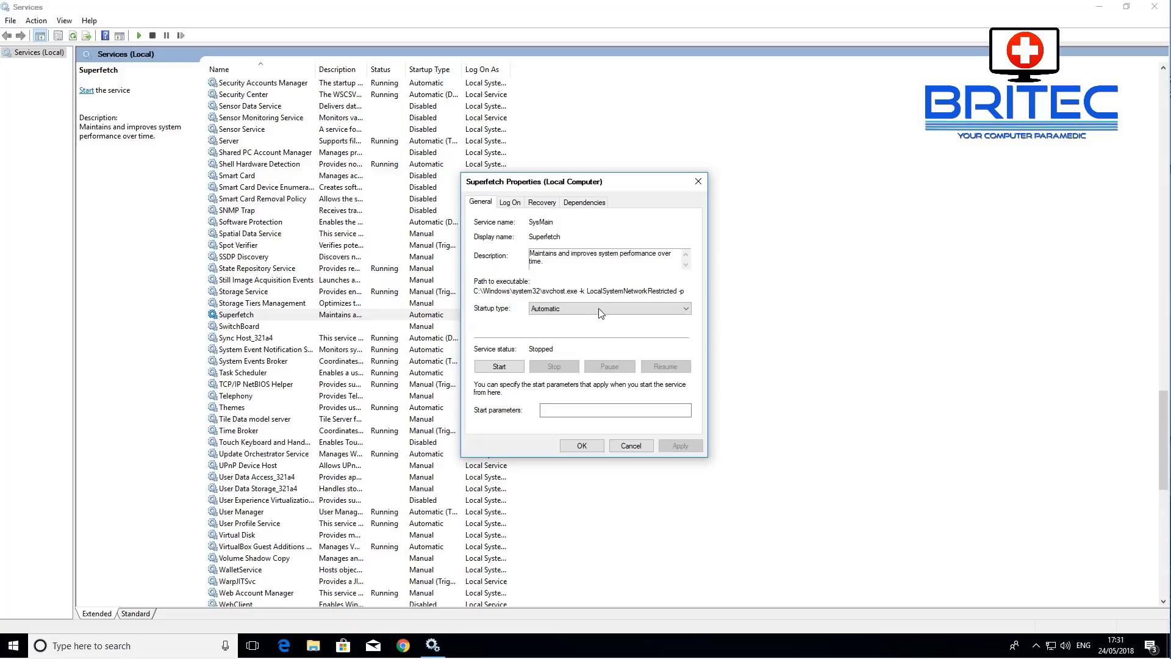
click(600, 309)
click(585, 344)
click(669, 446)
click(578, 446)
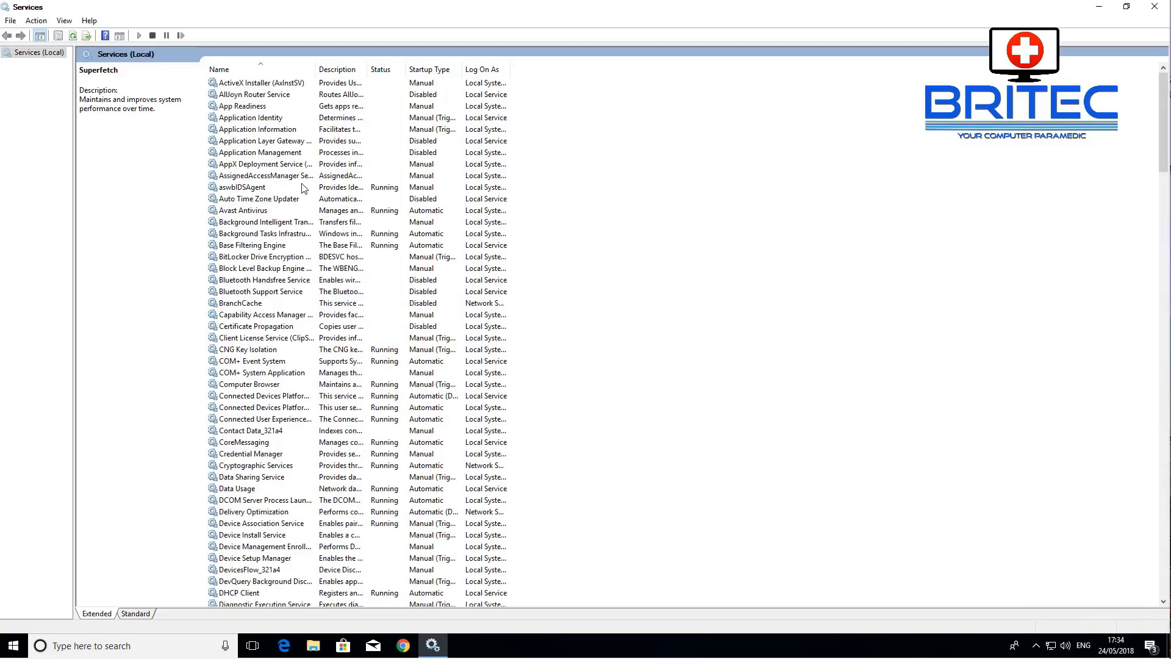
- Set Background Intelligent Transfer Service's startup type to Disabled and apply it
click(303, 188)
click(262, 224)
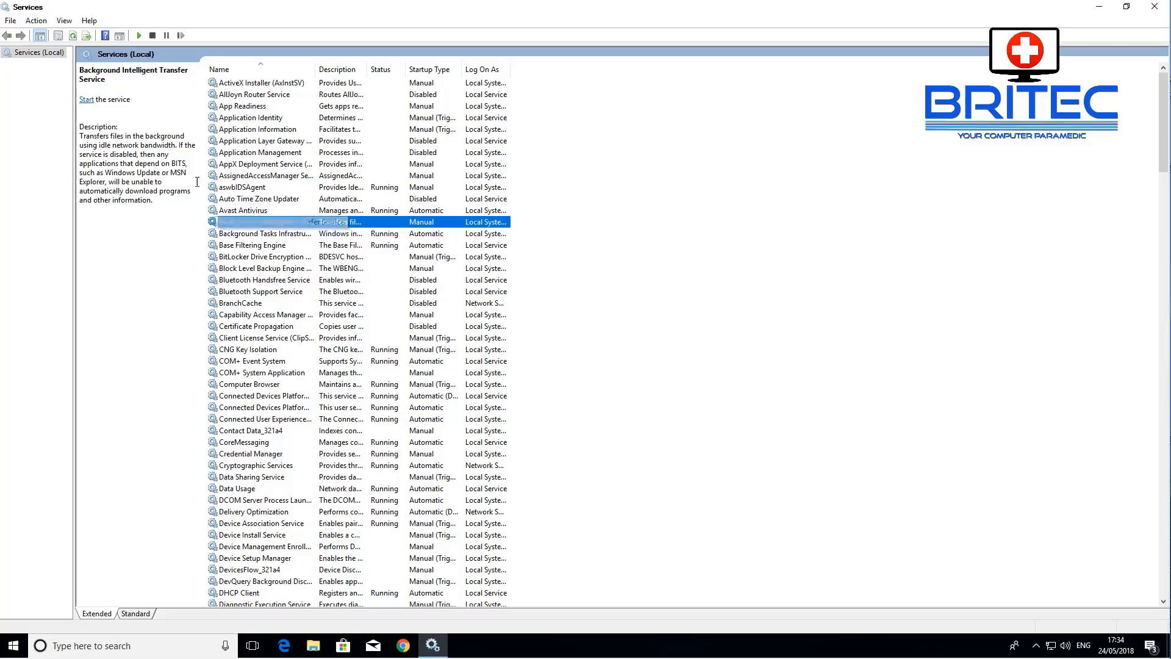
double_click(267, 224)
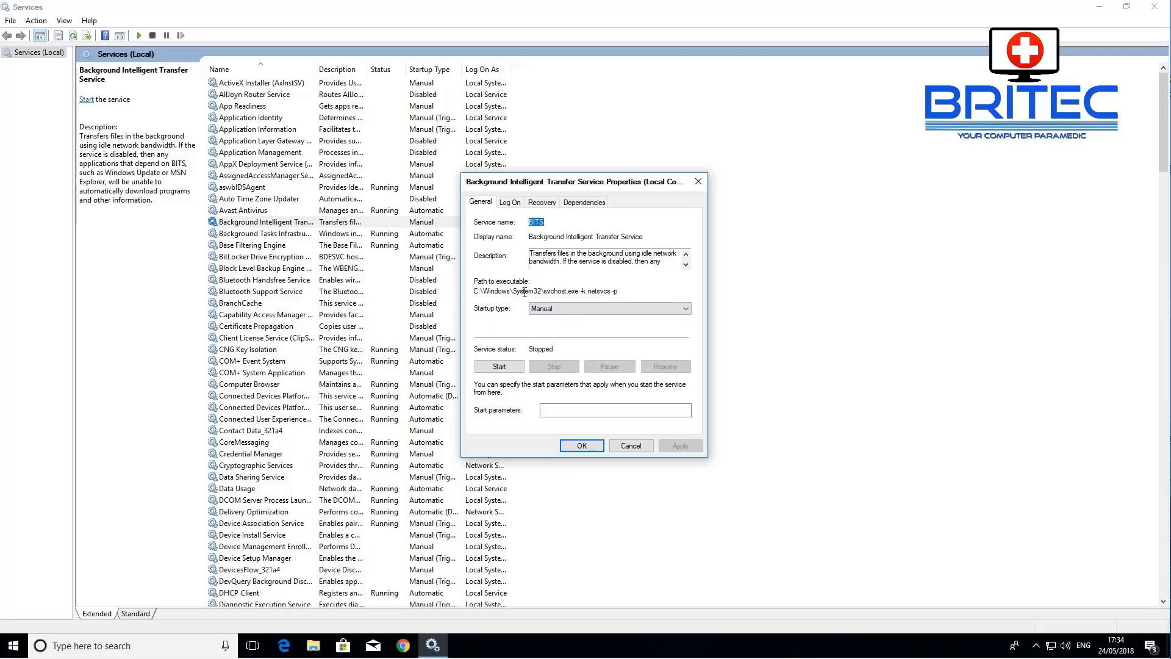
click(585, 309)
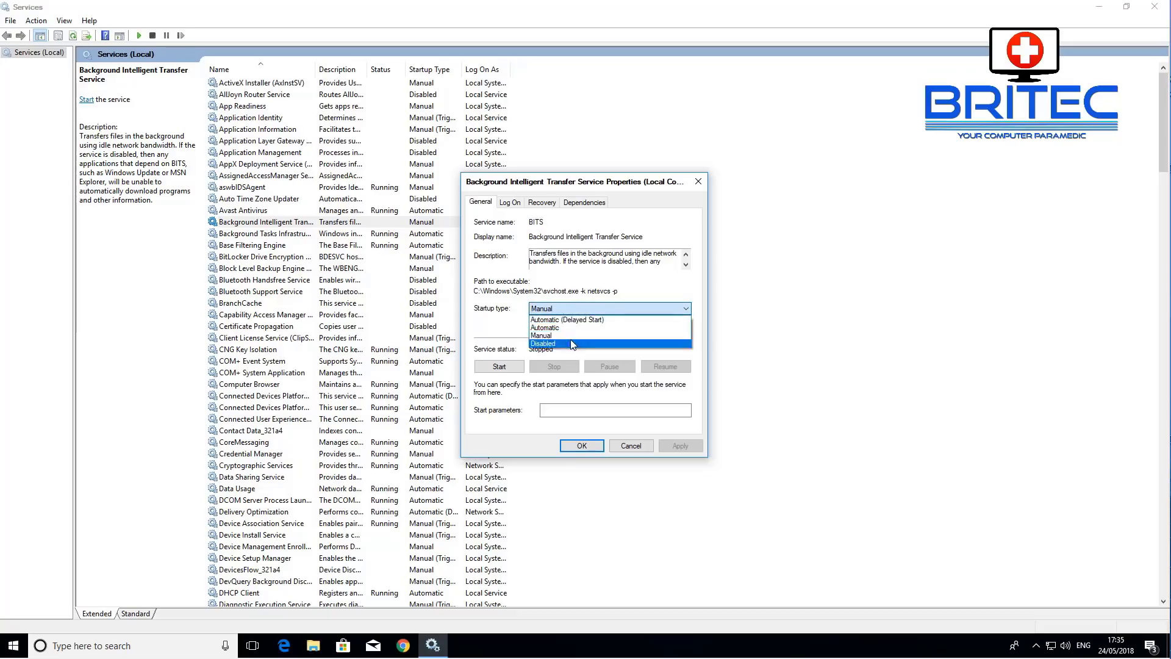
click(574, 345)
click(682, 447)
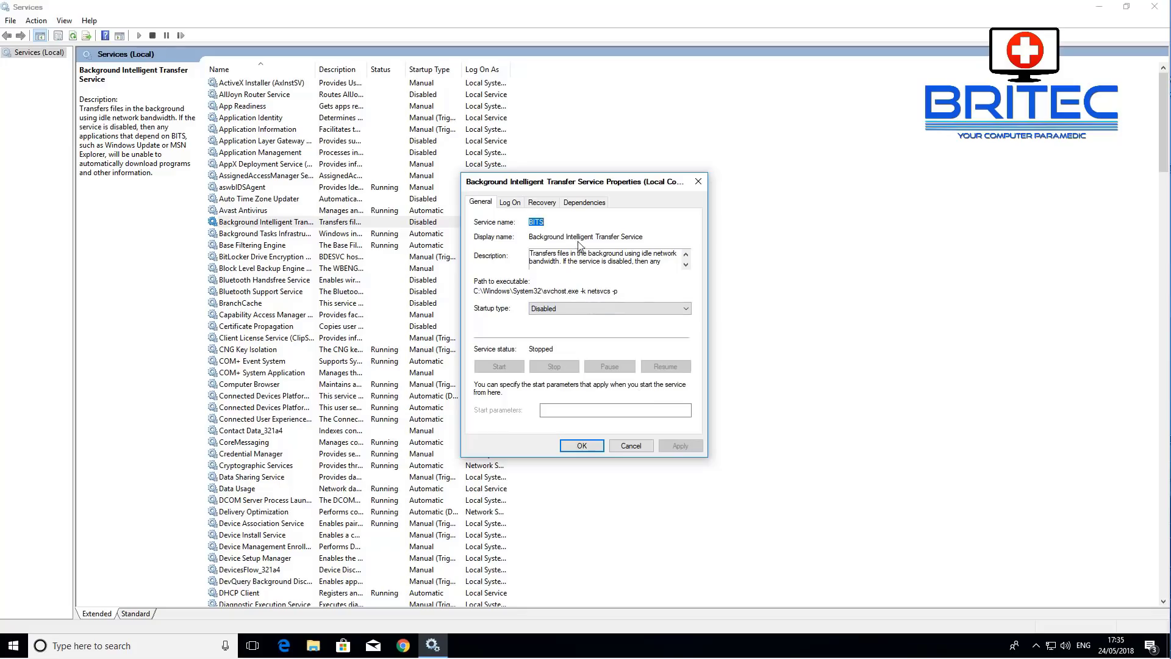
- Set all BITS failure actions to Take No Action with reset count 0, then close Services
click(543, 203)
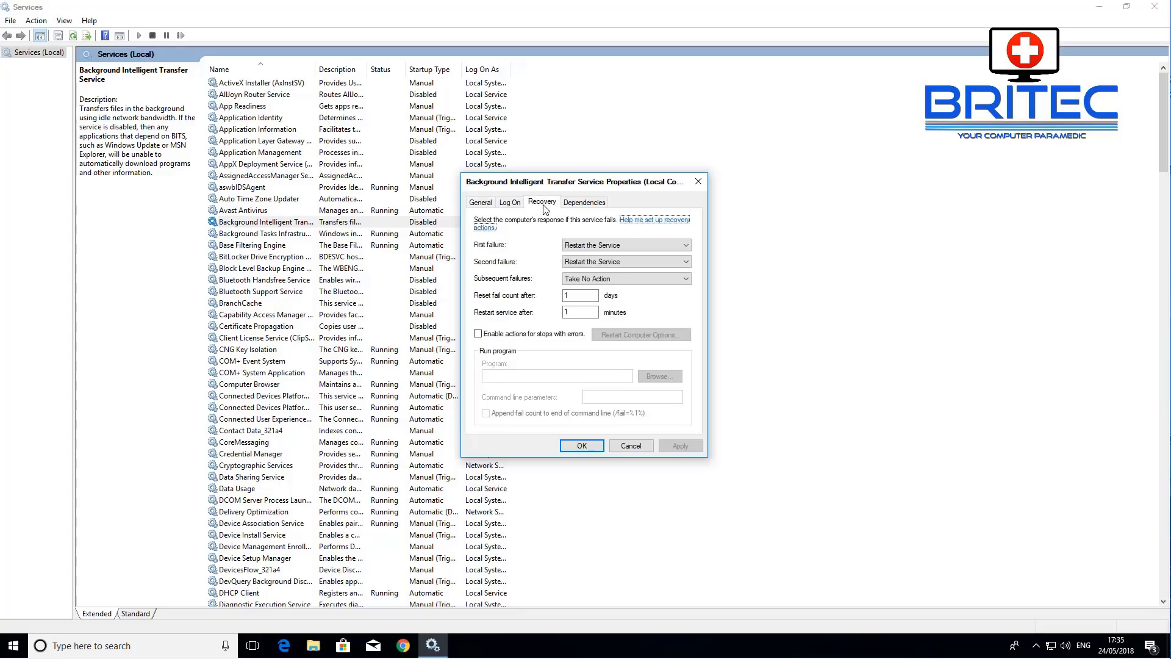
click(656, 245)
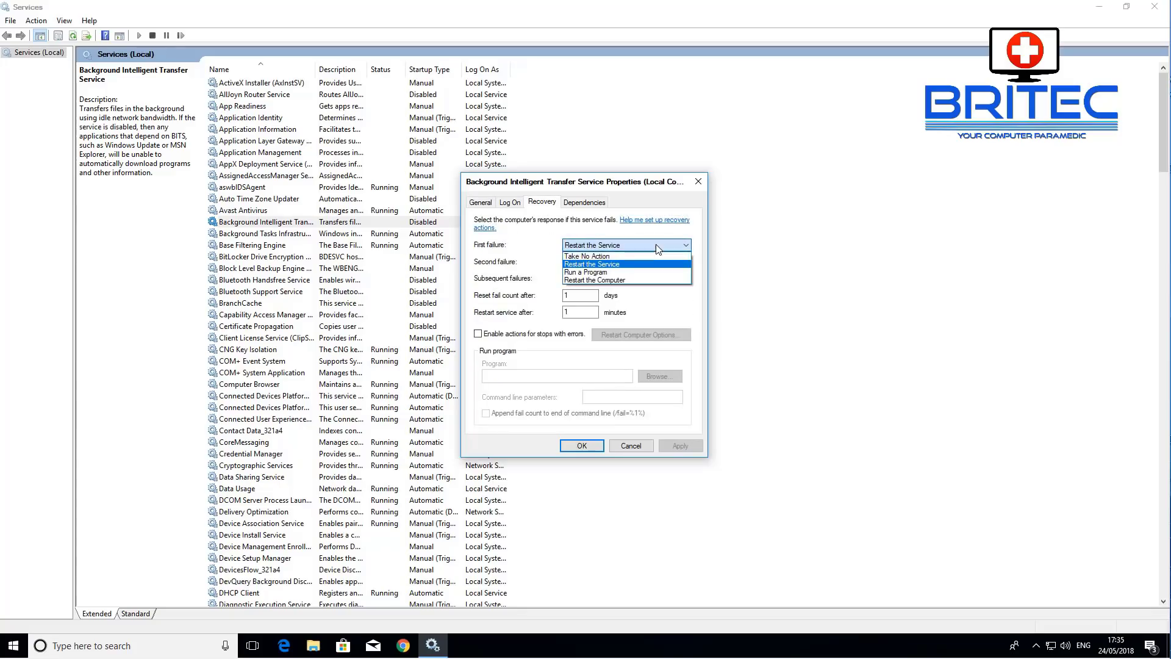
click(627, 256)
click(627, 262)
click(621, 272)
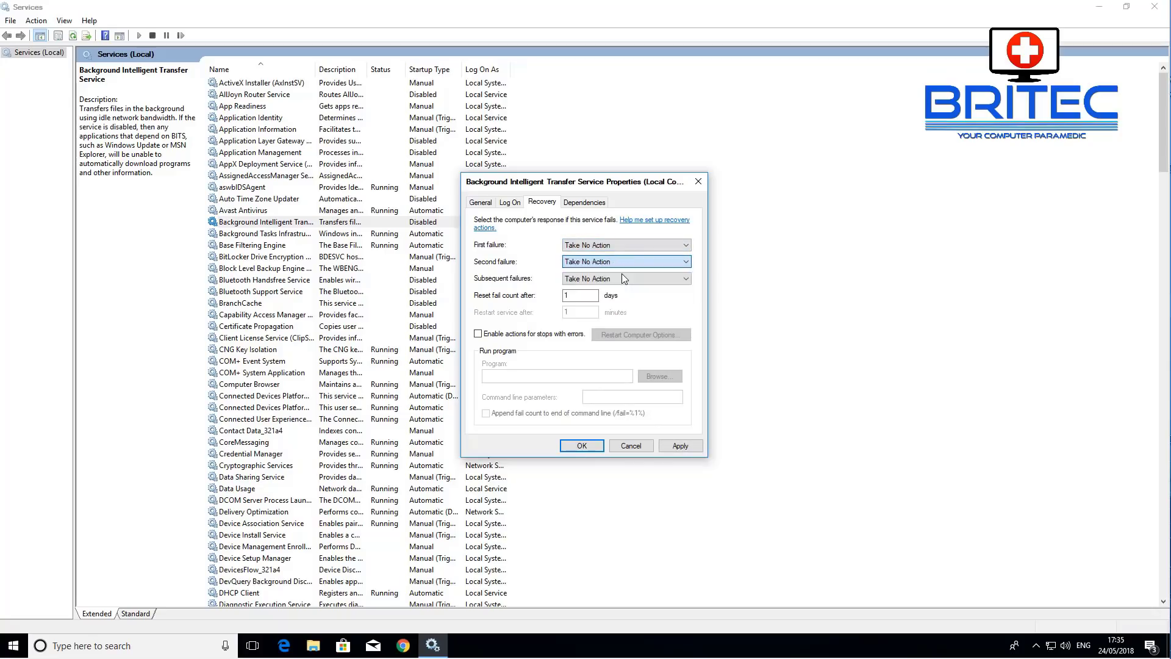
click(620, 278)
click(615, 290)
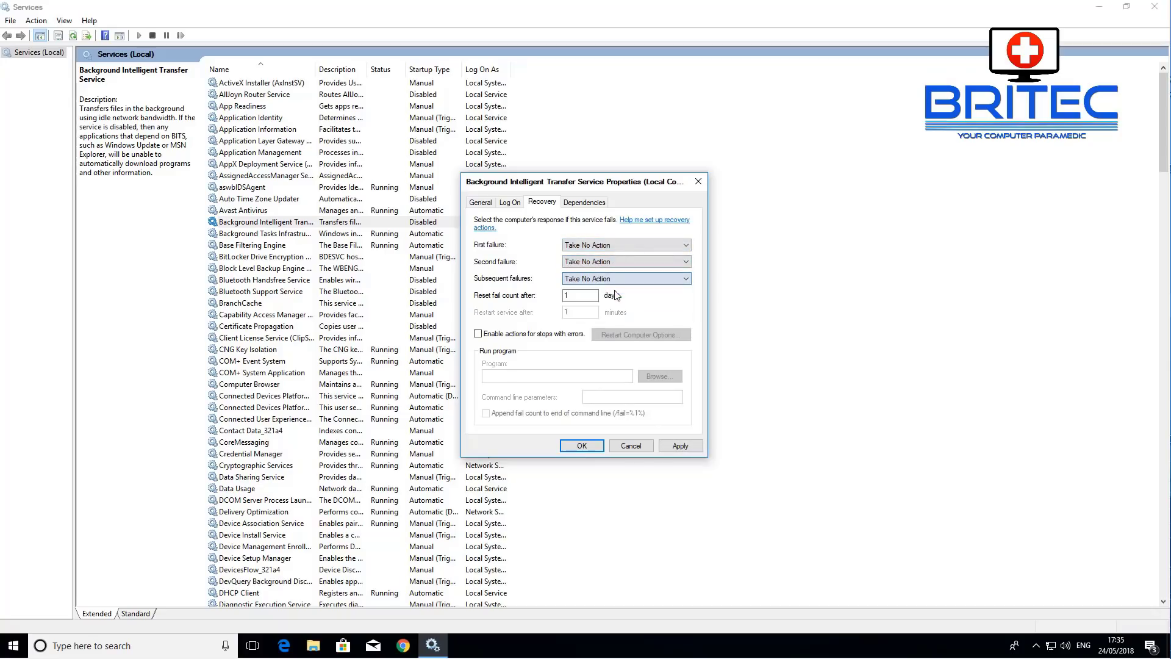
key(Tab)
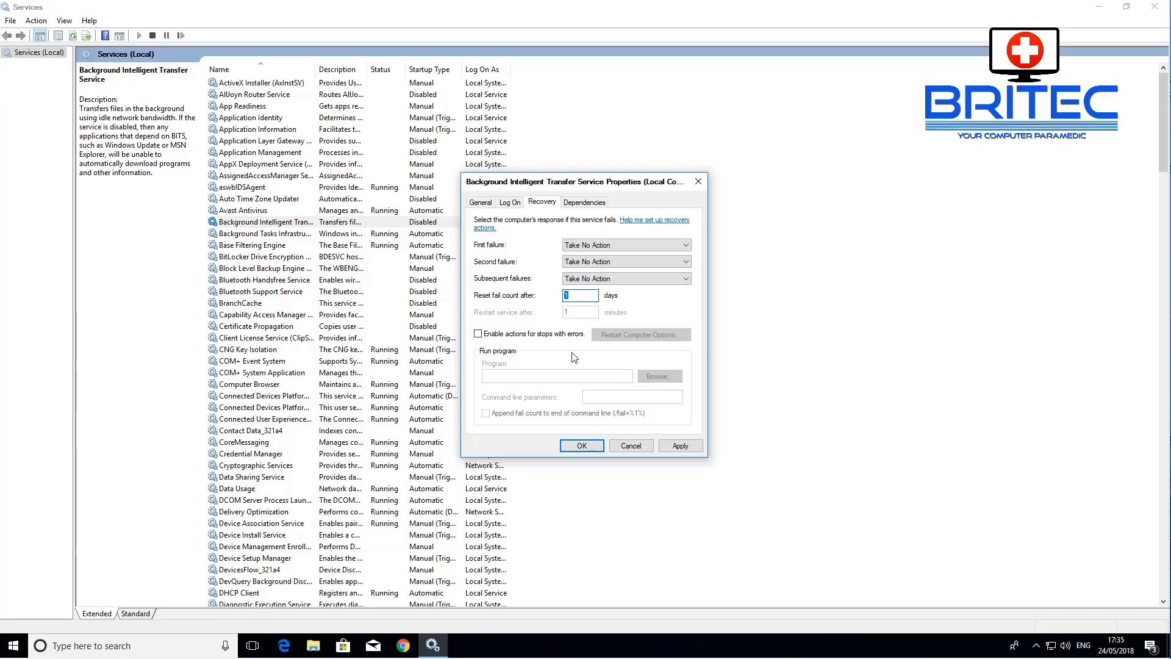
text(0)
click(681, 446)
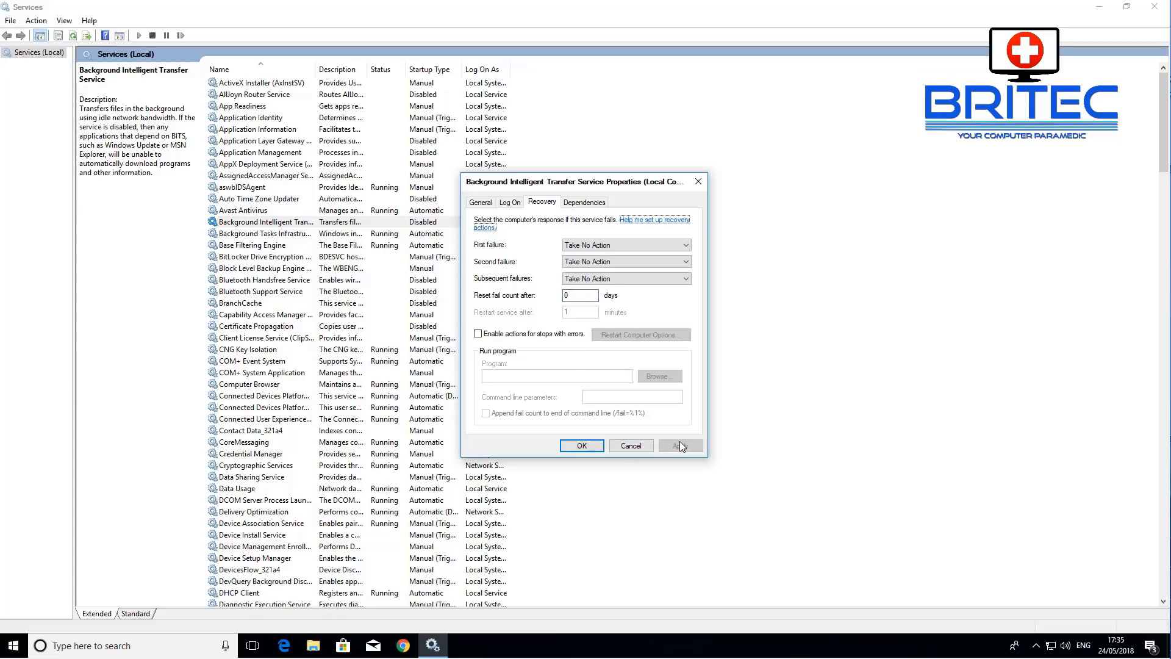
click(595, 446)
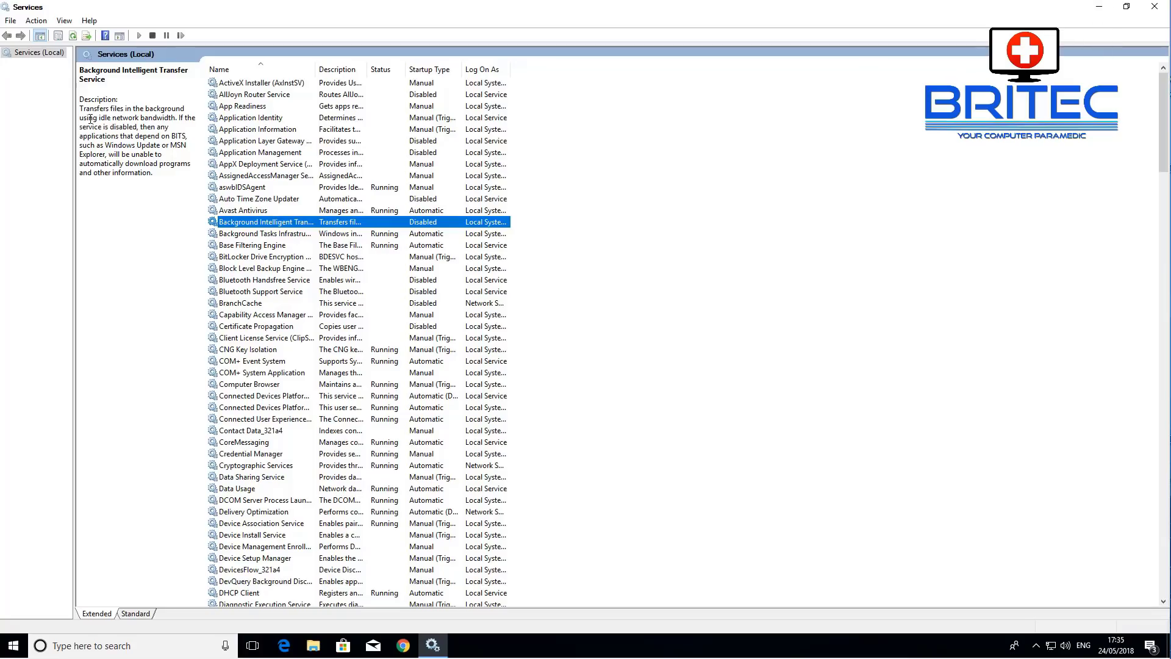
click(107, 147)
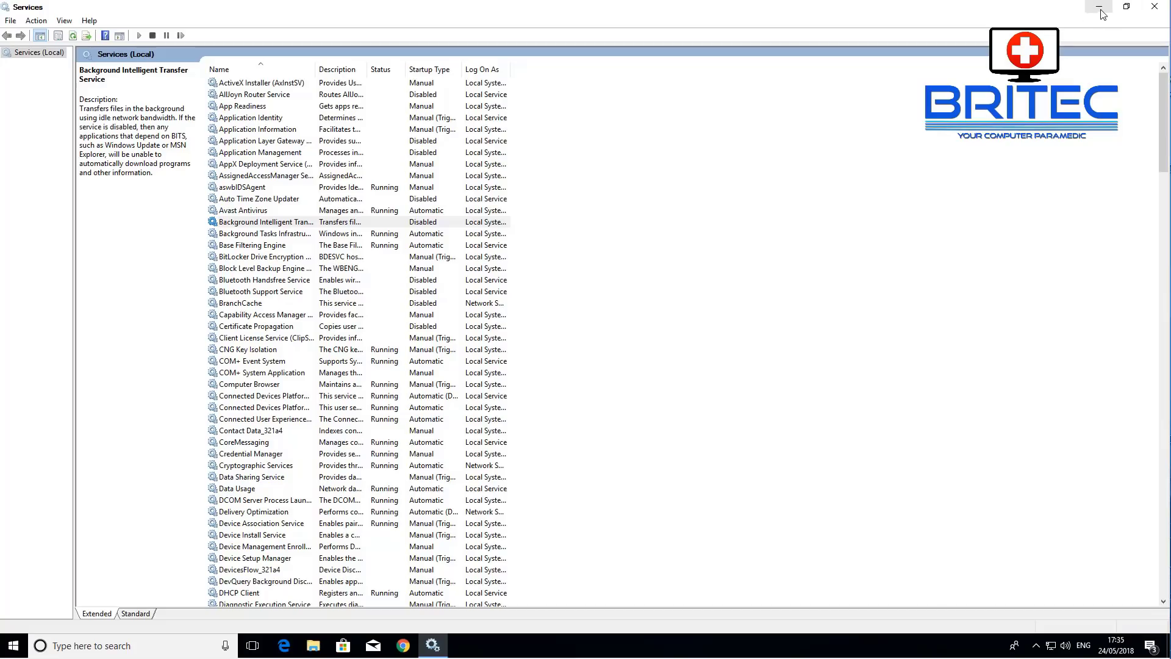
click(1154, 9)
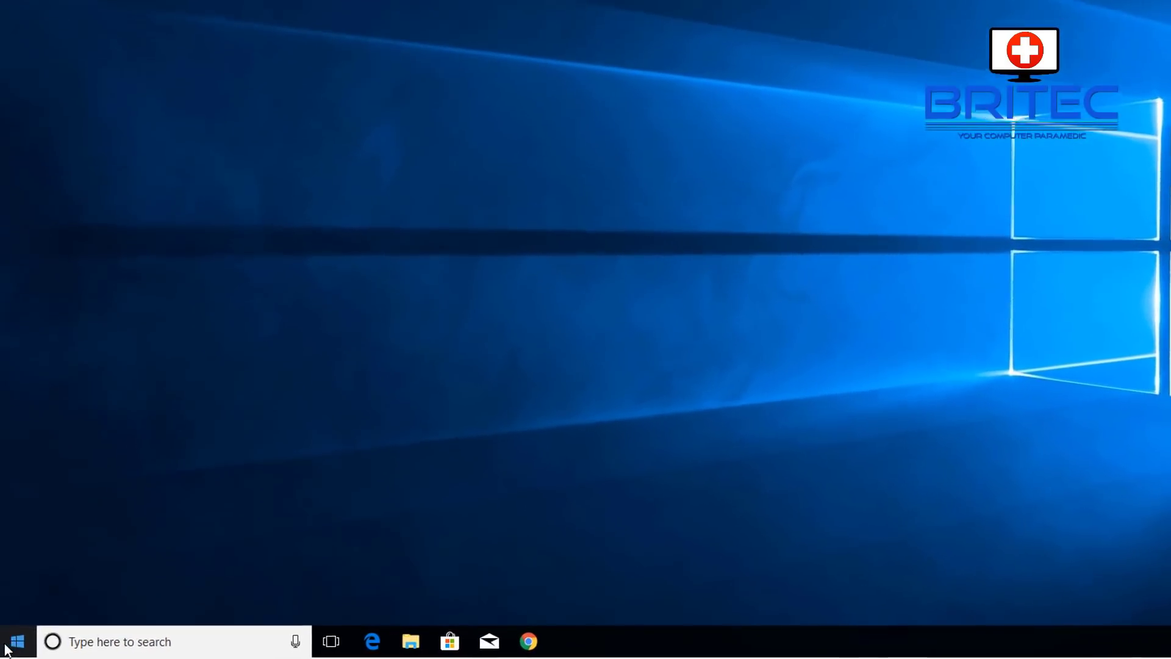
- In Device Manager, check the Standard SATA AHCI Controller's driver files for storahci.sys
right_click(13, 646)
click(86, 305)
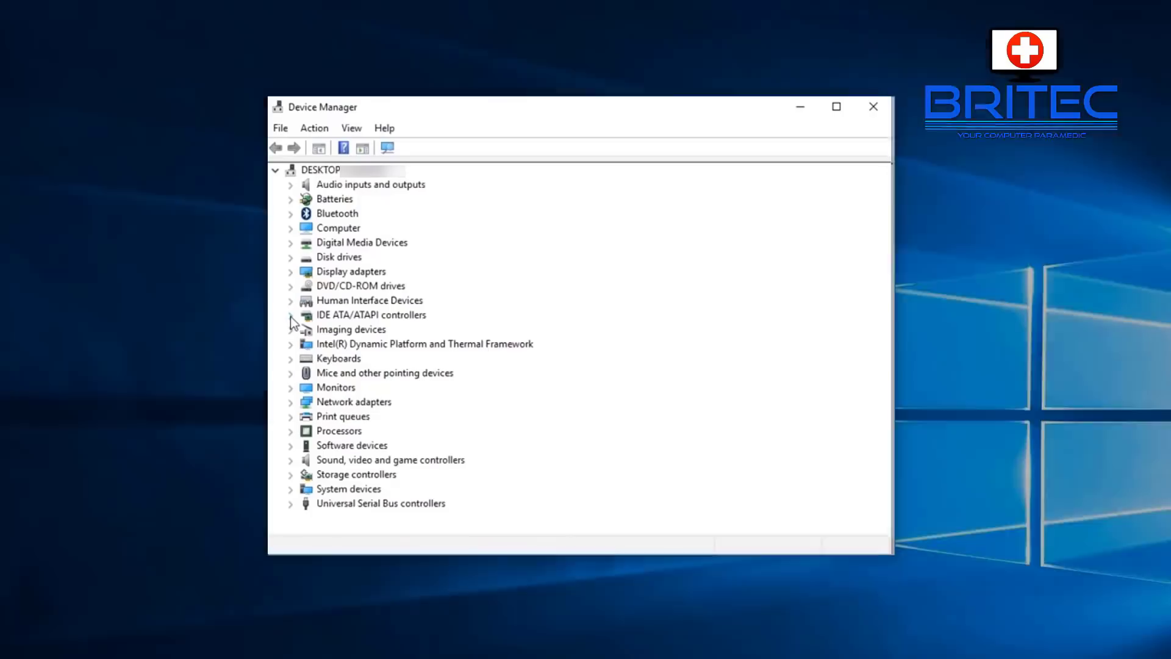
click(290, 316)
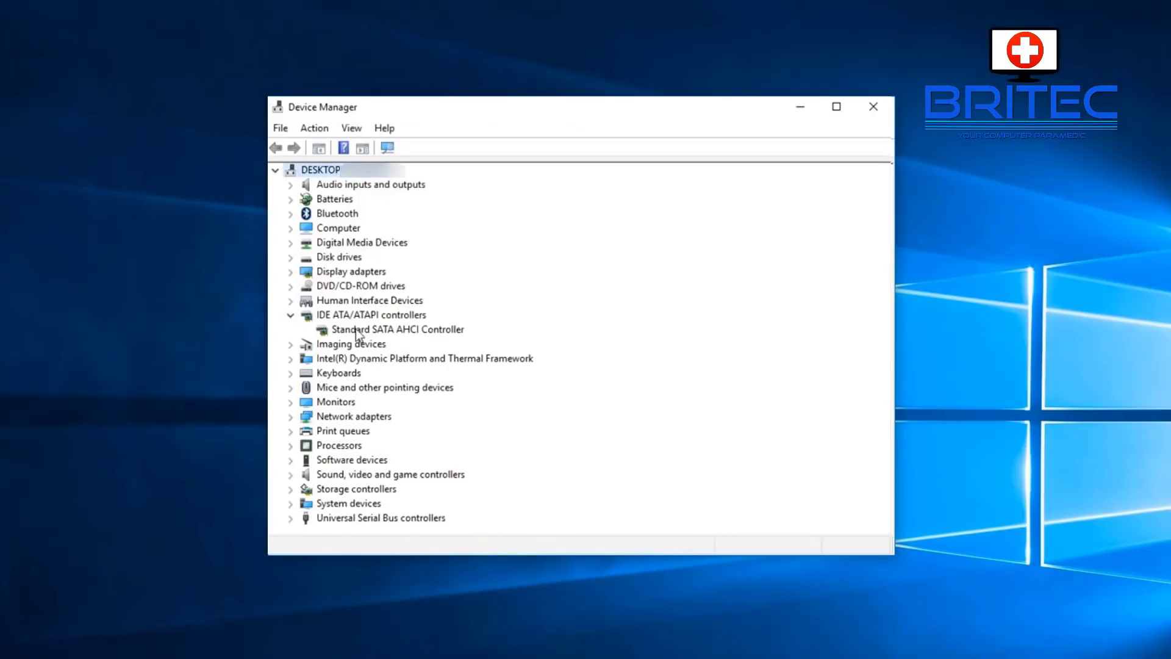
double_click(407, 328)
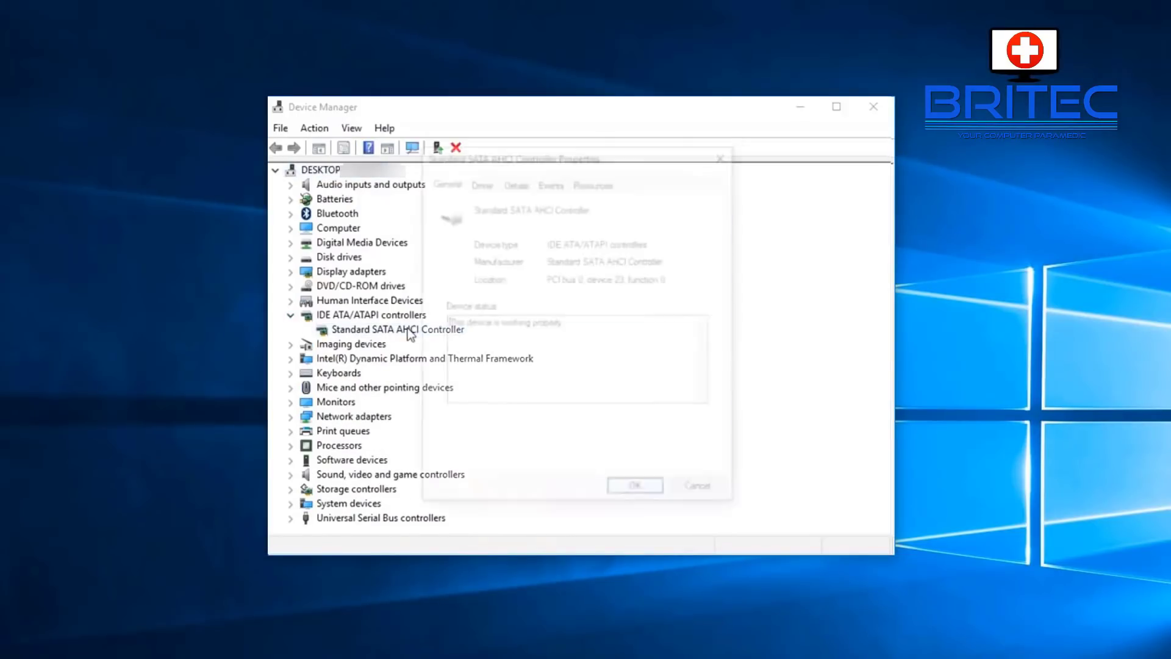
drag(575, 158, 566, 166)
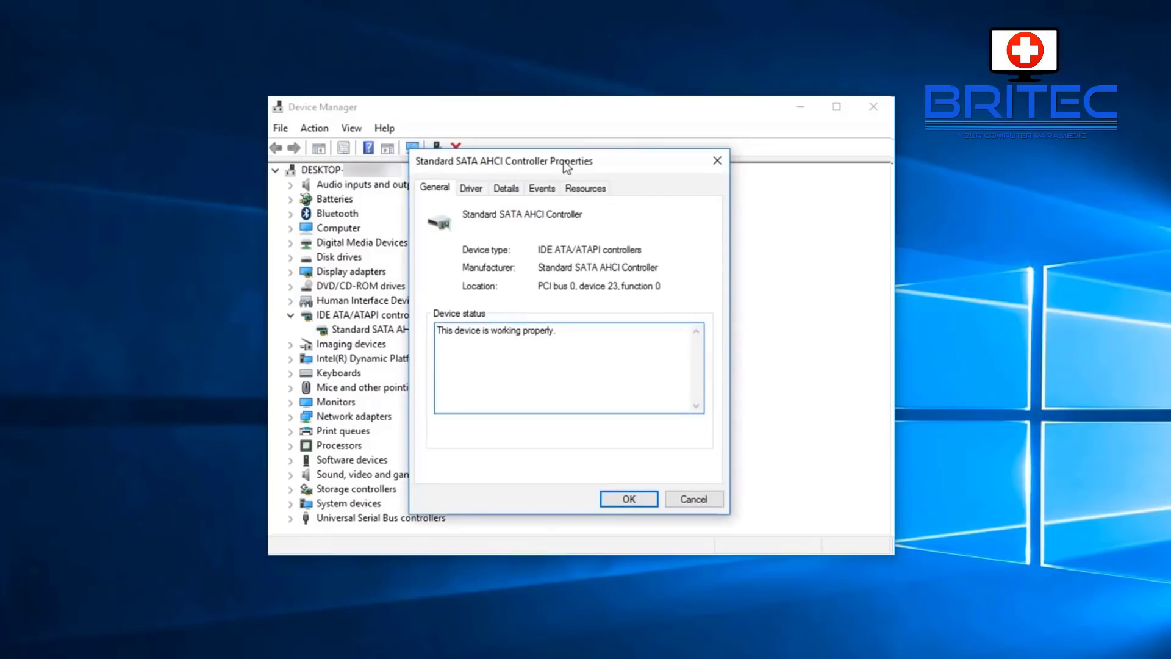
click(473, 191)
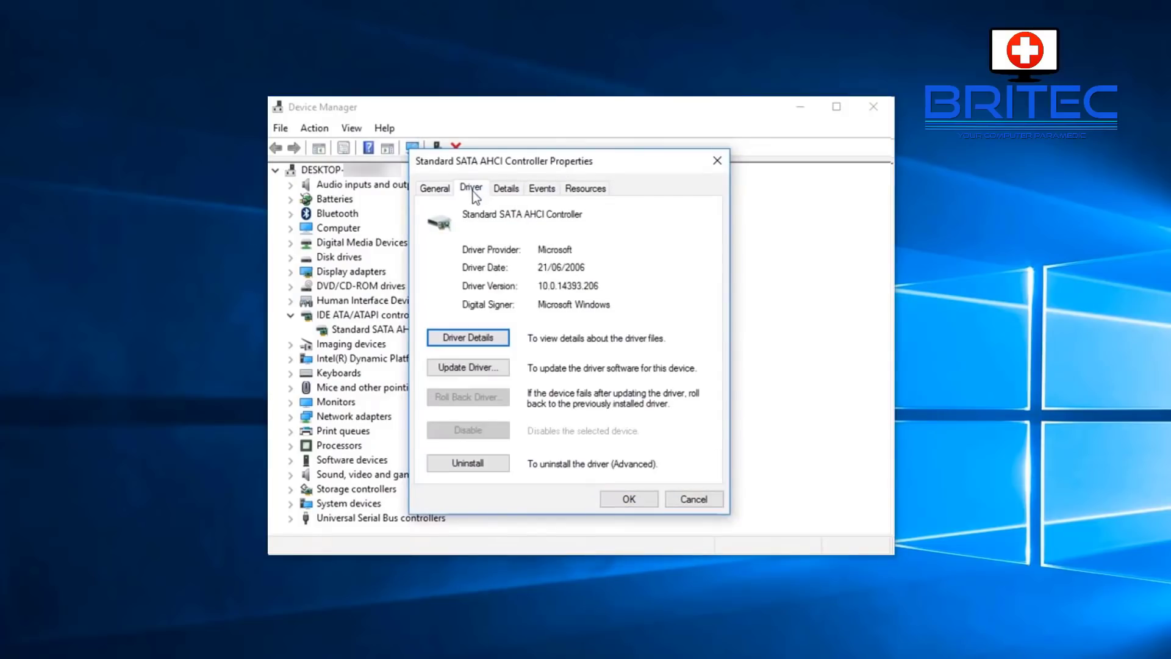
click(487, 339)
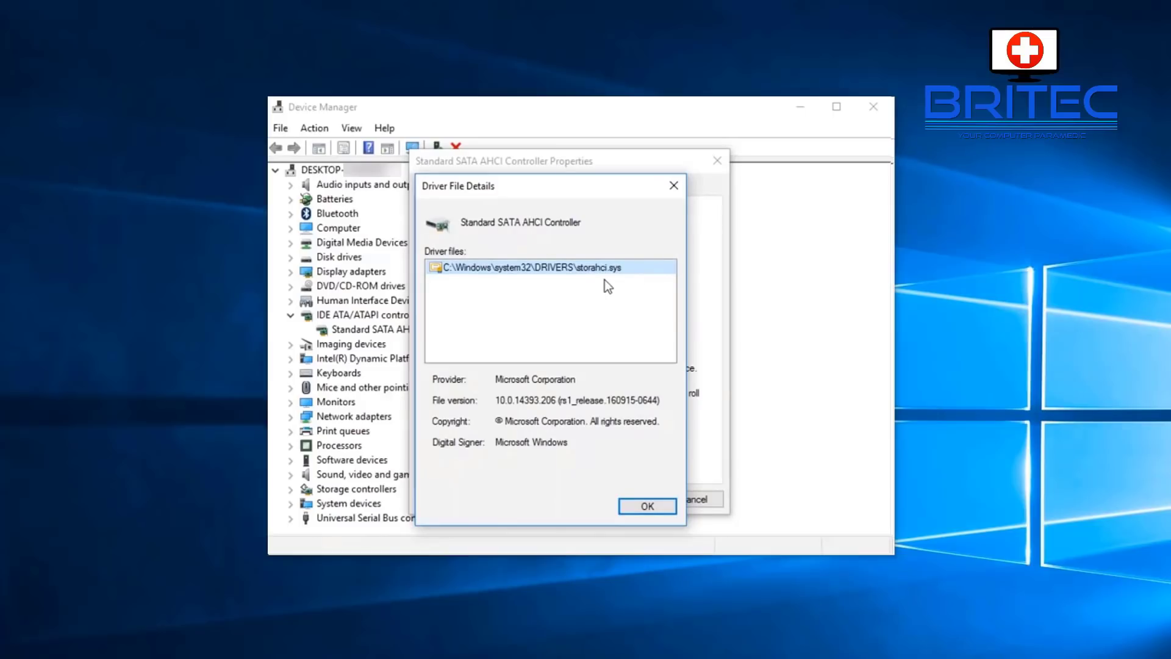
click(656, 505)
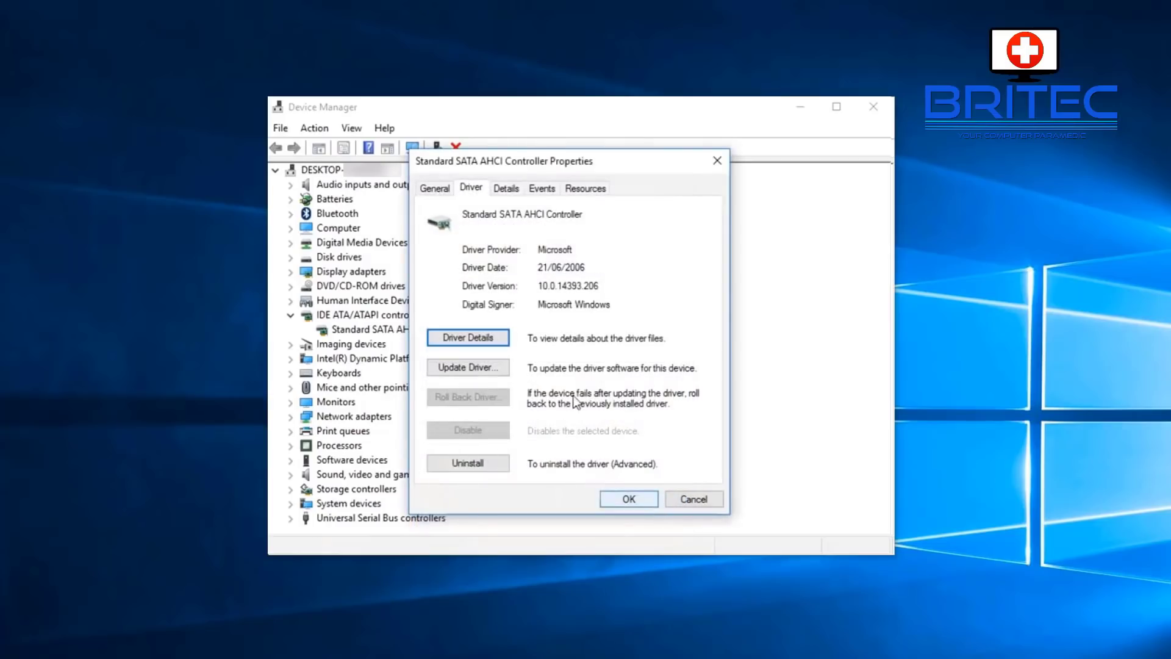
- Show the controller's Device instance path on the Details tab and copy it
click(503, 189)
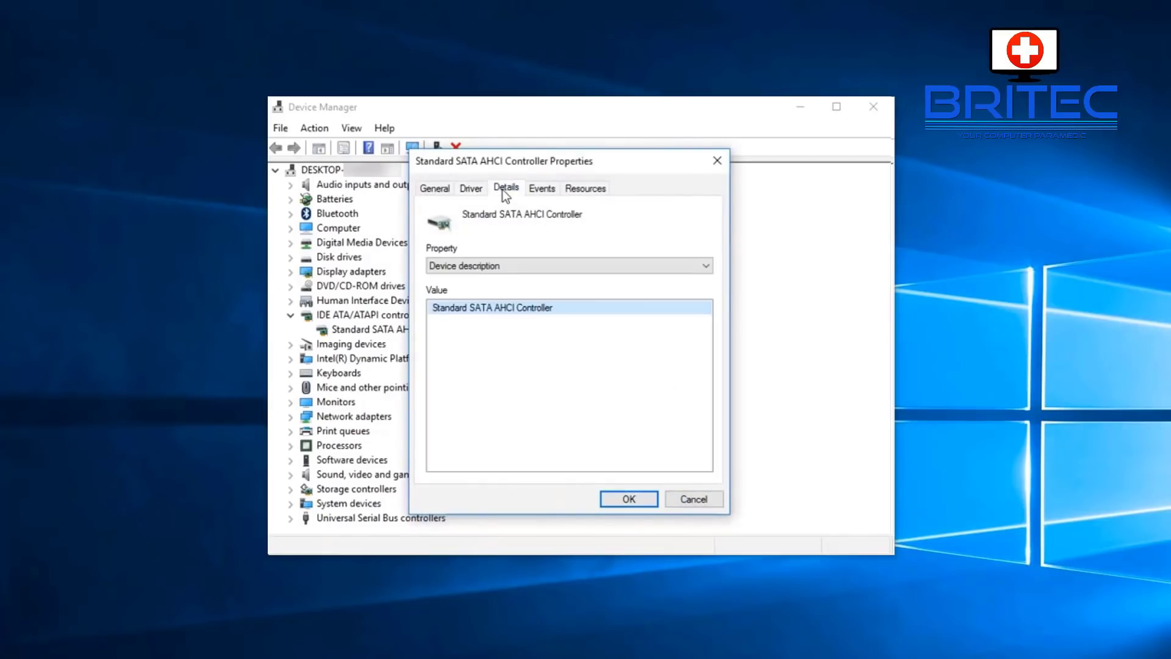
click(540, 265)
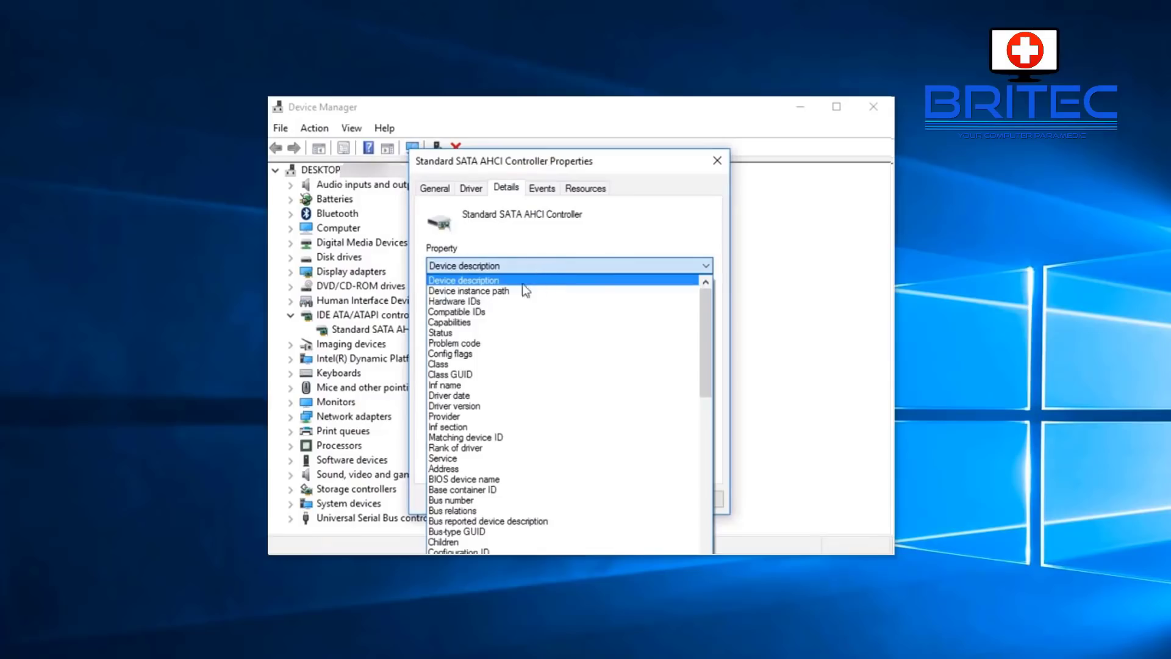
click(469, 290)
right_click(480, 309)
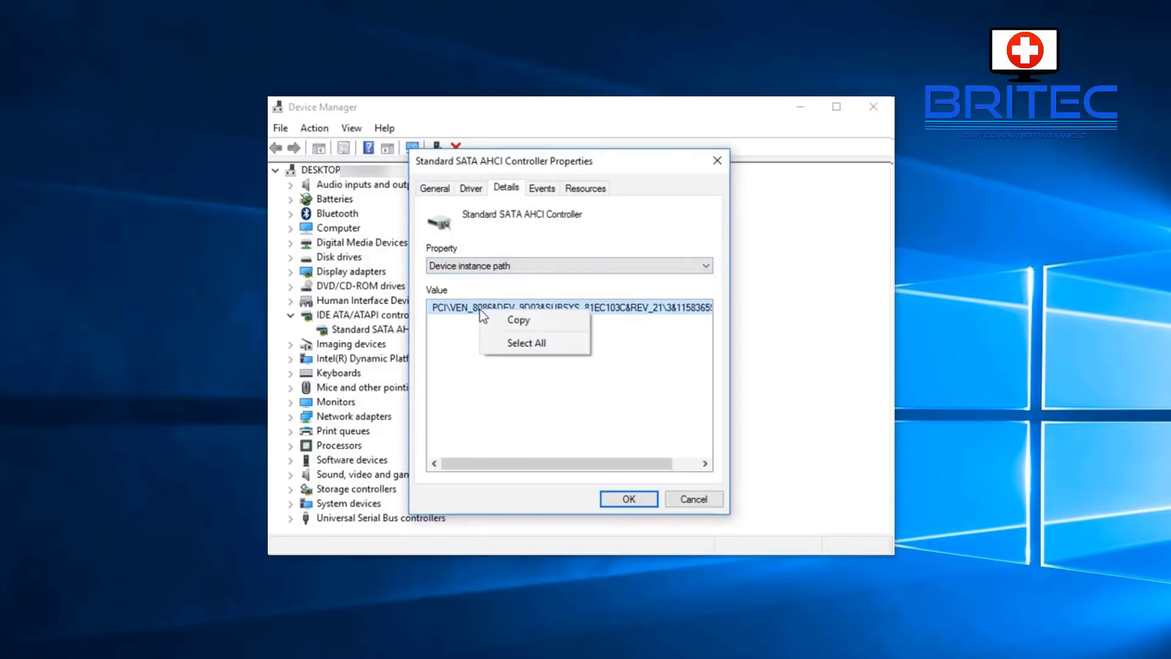
click(518, 320)
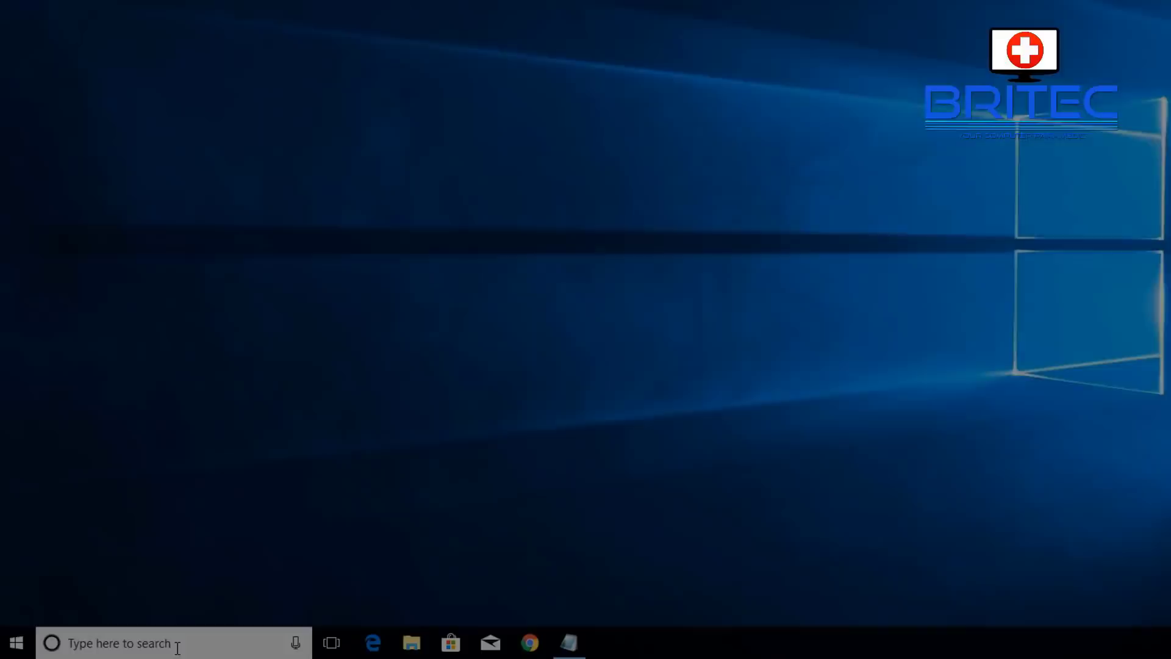
- Launch Registry Editor via regedit and expand HKLM\SYSTEM\CurrentControlSet\Enum
click(178, 645)
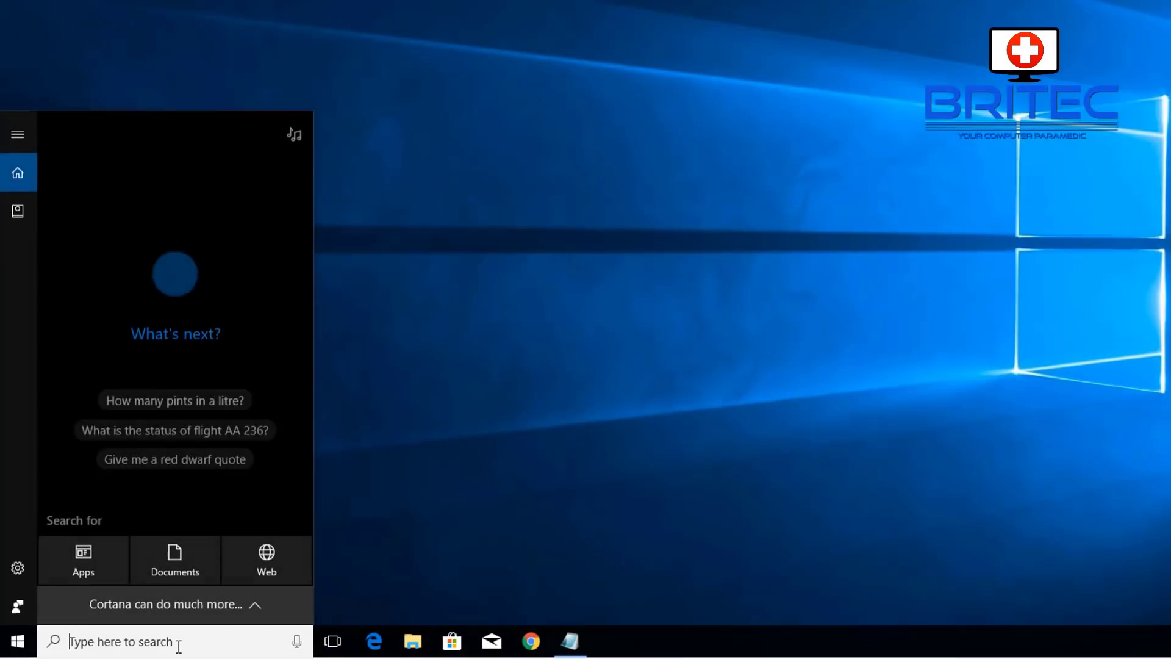
text(r)
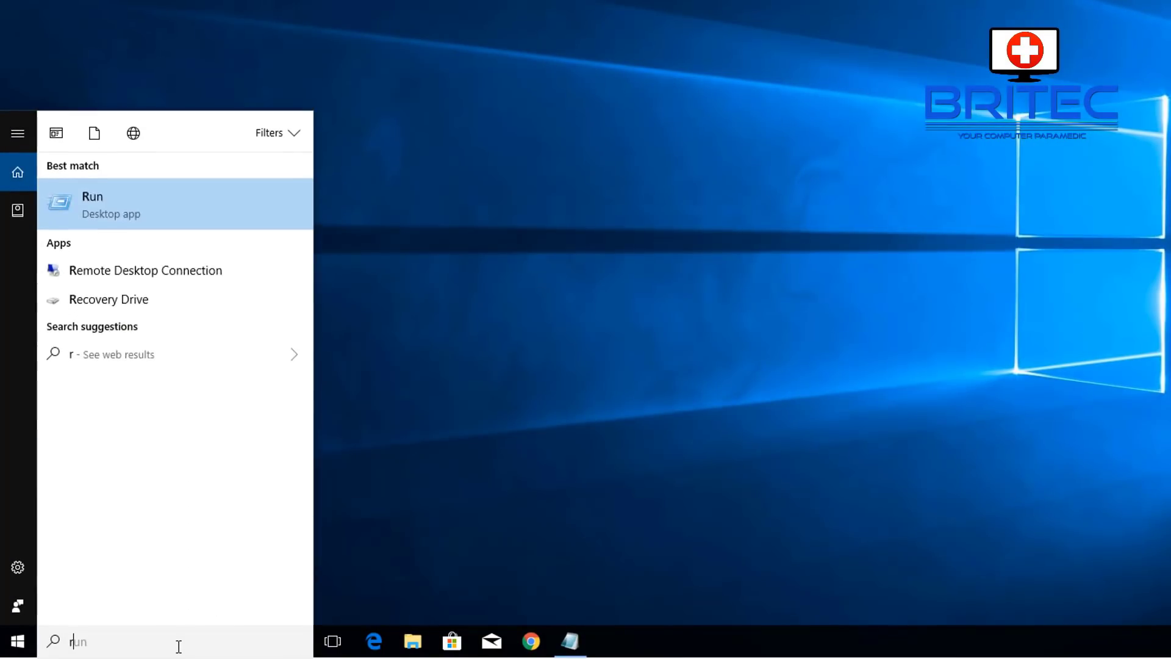
text(eged)
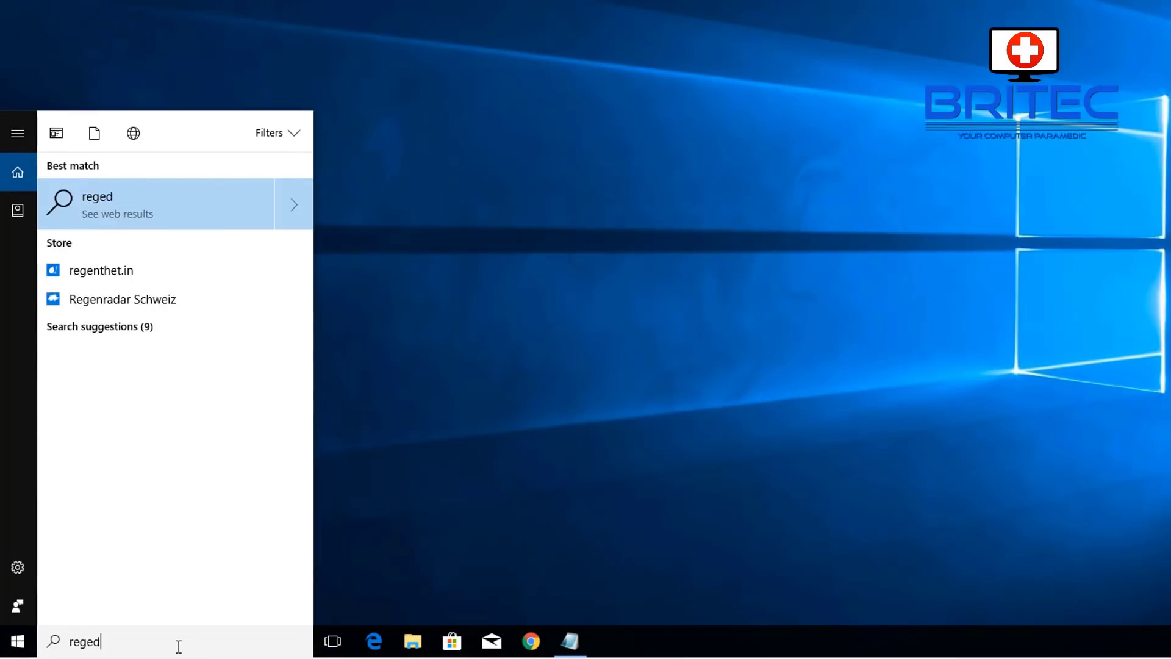
text(it)
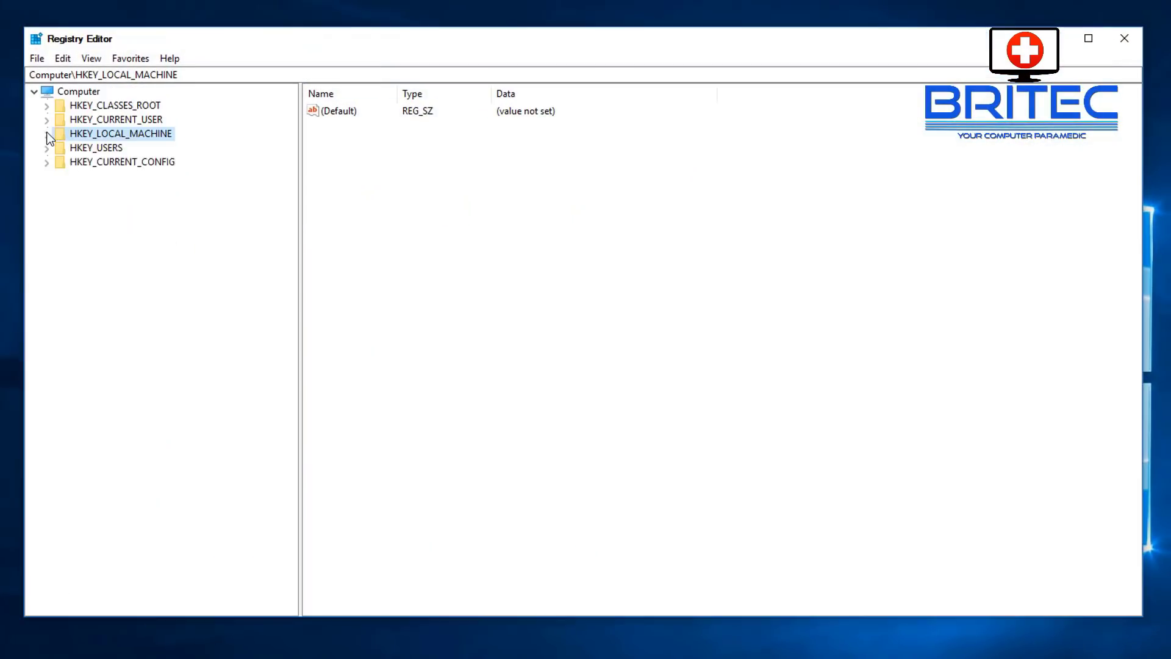
click(47, 133)
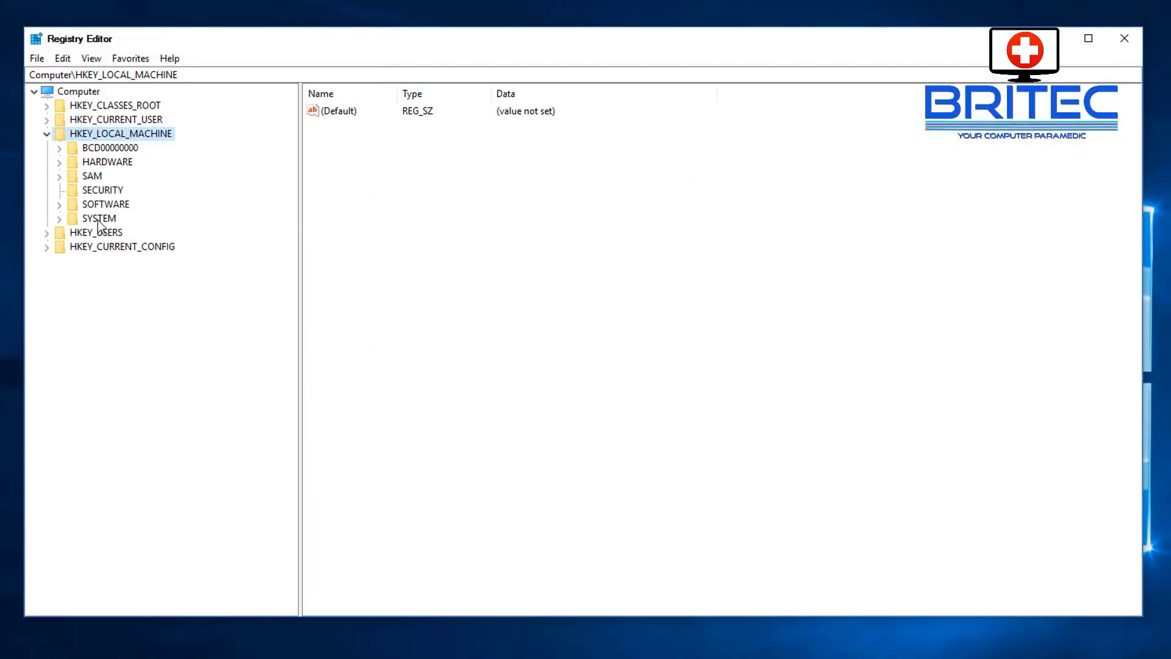
click(98, 220)
click(59, 218)
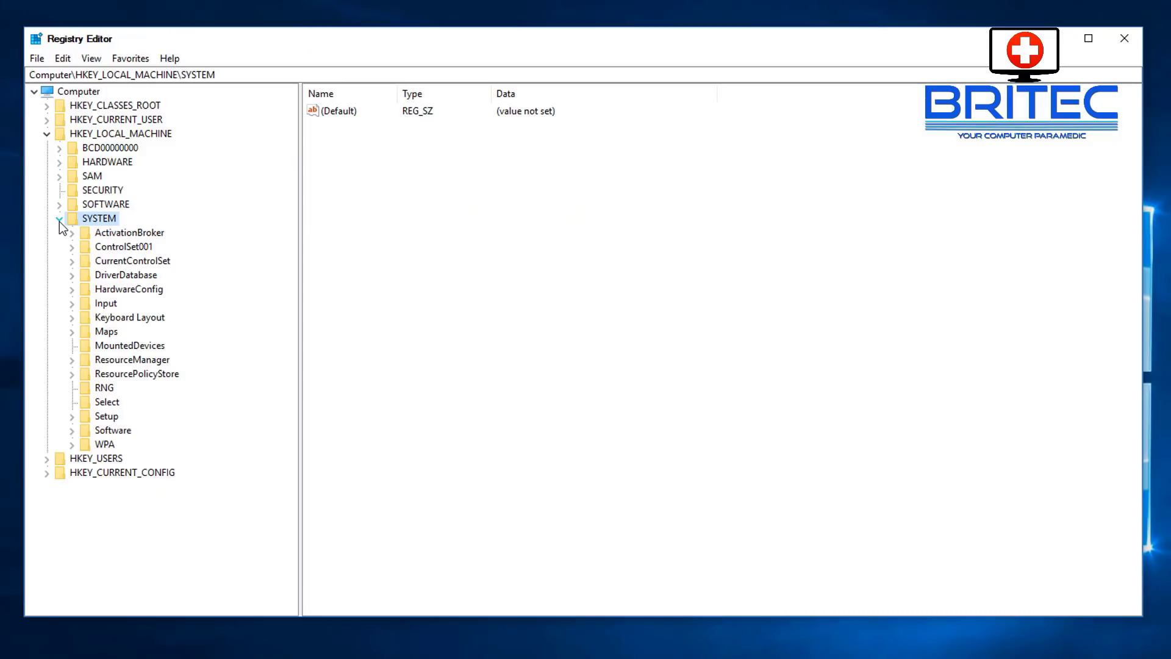
click(87, 259)
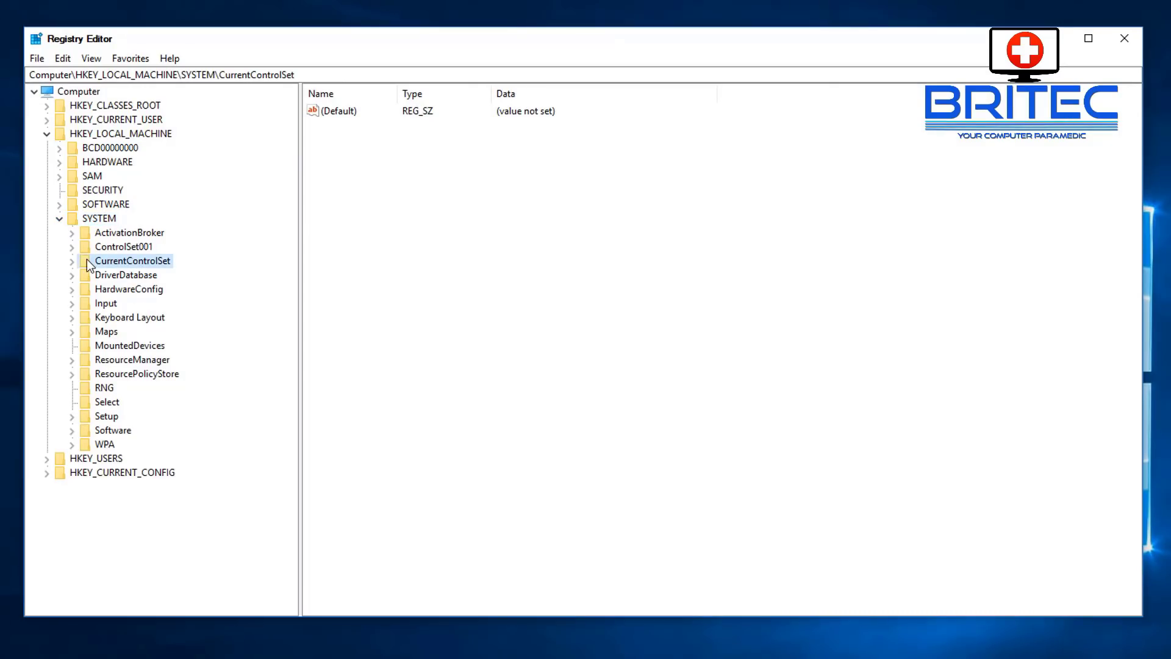
click(72, 261)
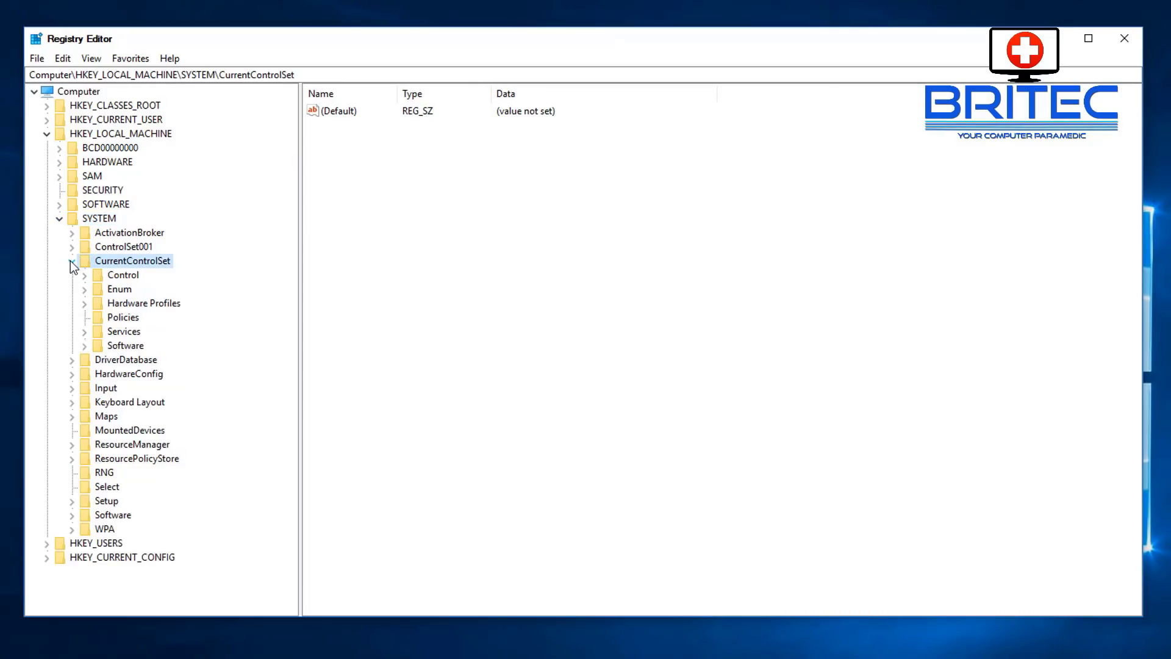
click(116, 290)
click(85, 290)
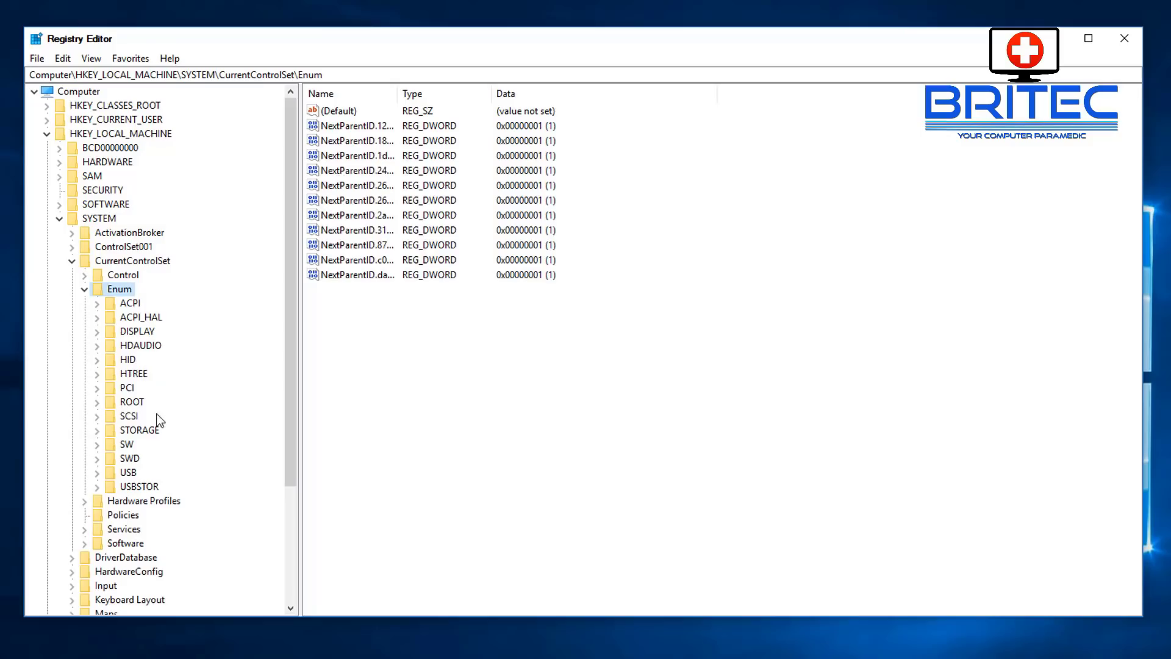
- Expand PCI, the device instance 3&267a616a&0&68, and its Device Parameters key
click(128, 388)
click(97, 387)
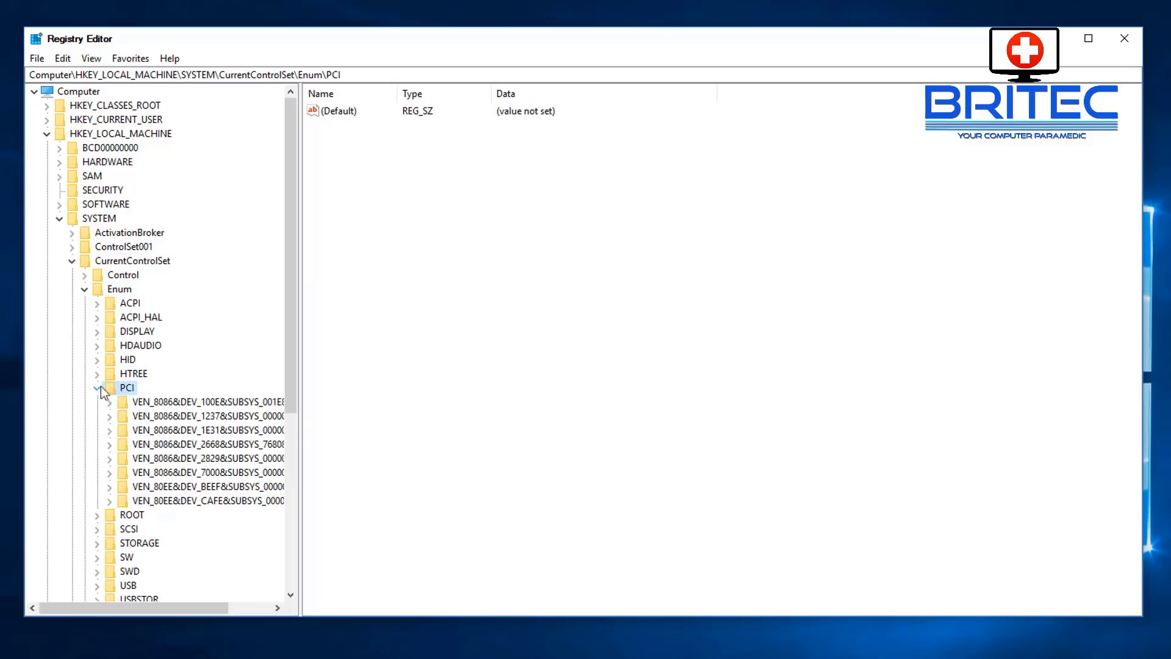
drag(300, 425, 421, 426)
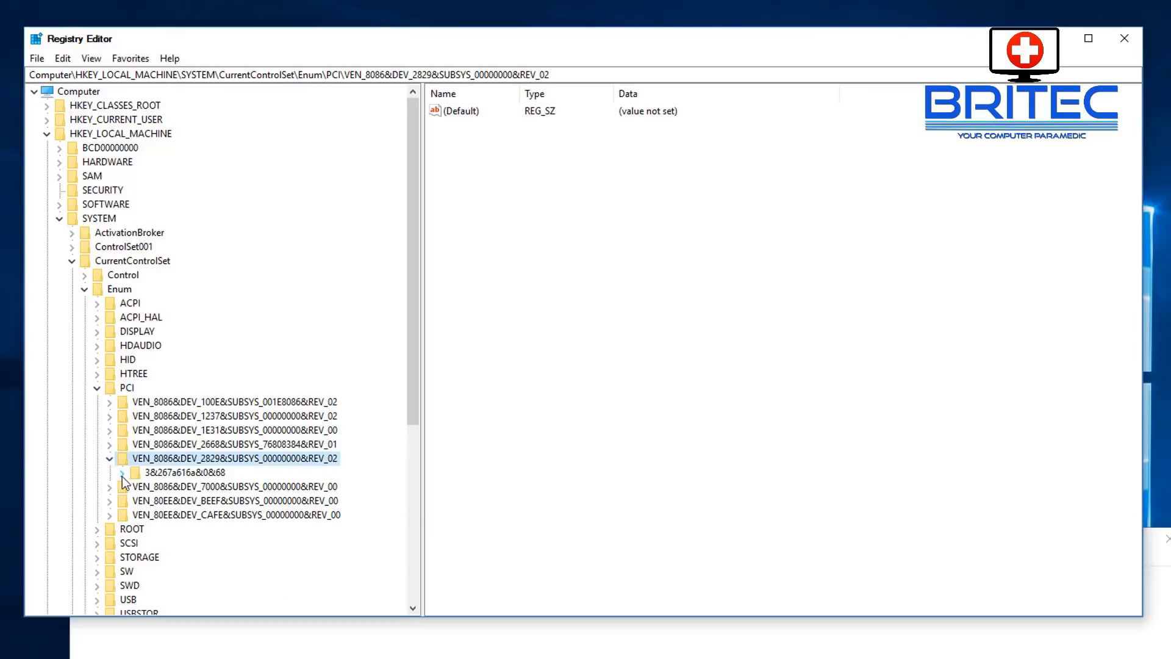
click(122, 473)
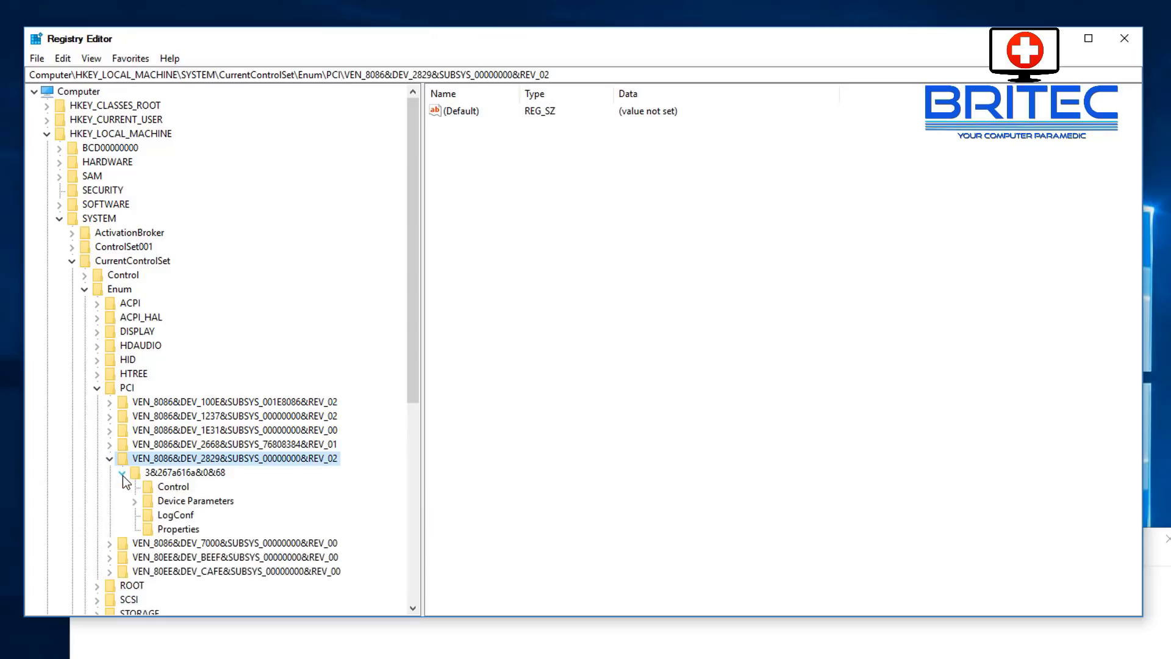
click(201, 501)
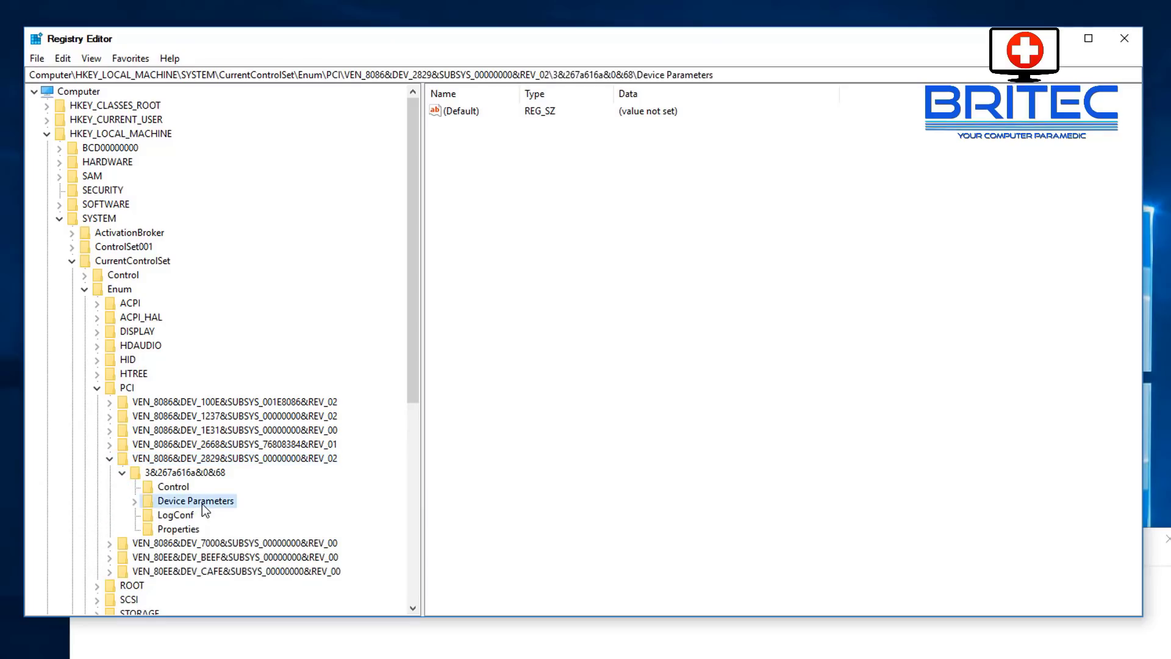
click(135, 502)
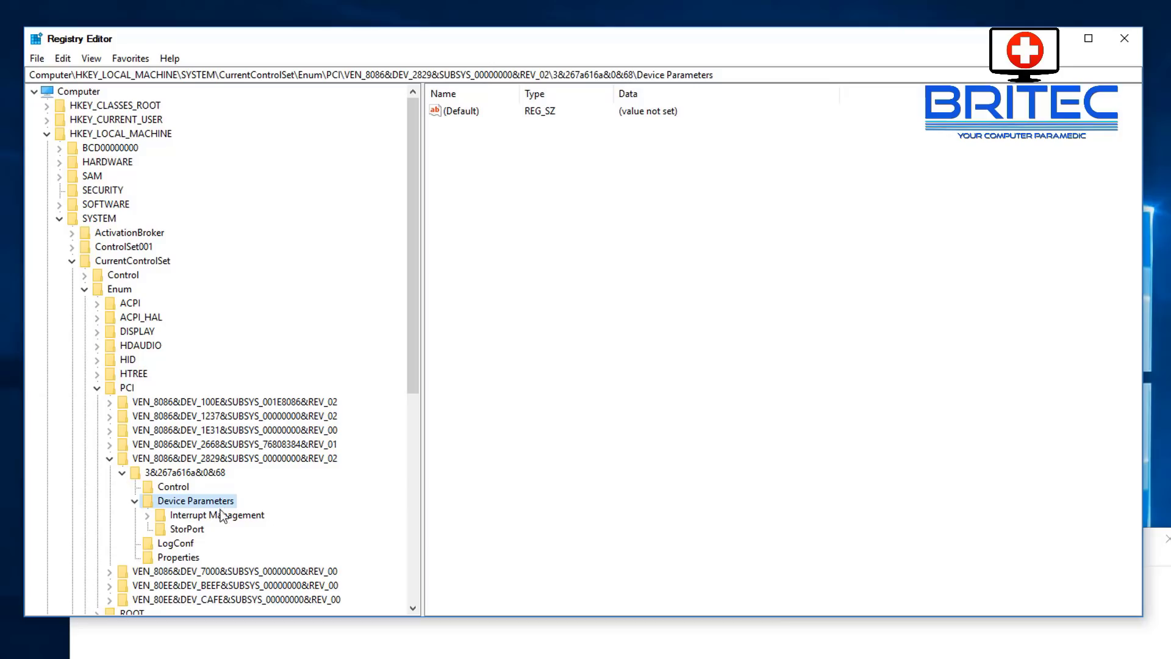
- Set MSISupported under Interrupt Management\MessageSignaledInterruptProperties to 0
click(201, 516)
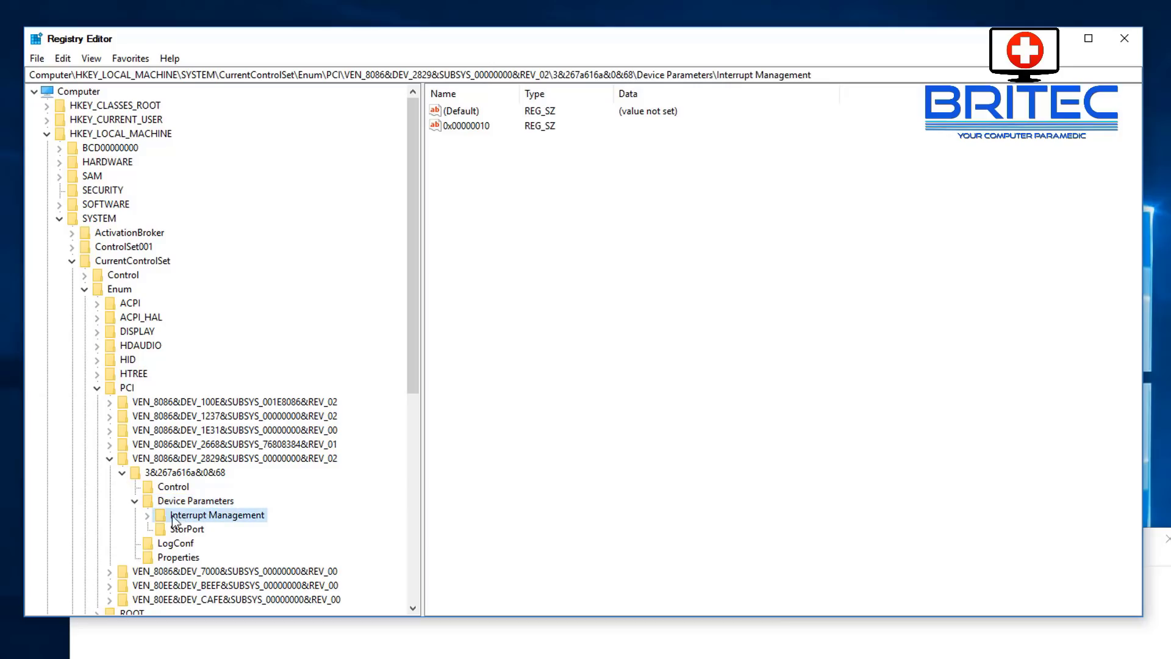
click(152, 515)
click(224, 557)
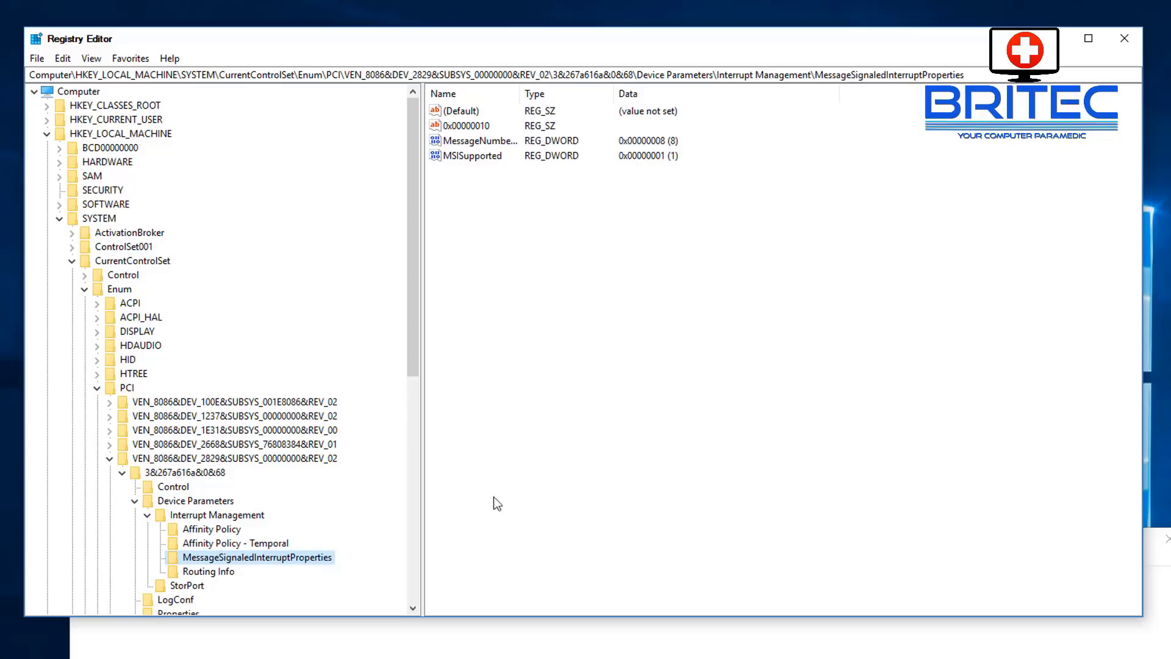
click(476, 164)
click(488, 156)
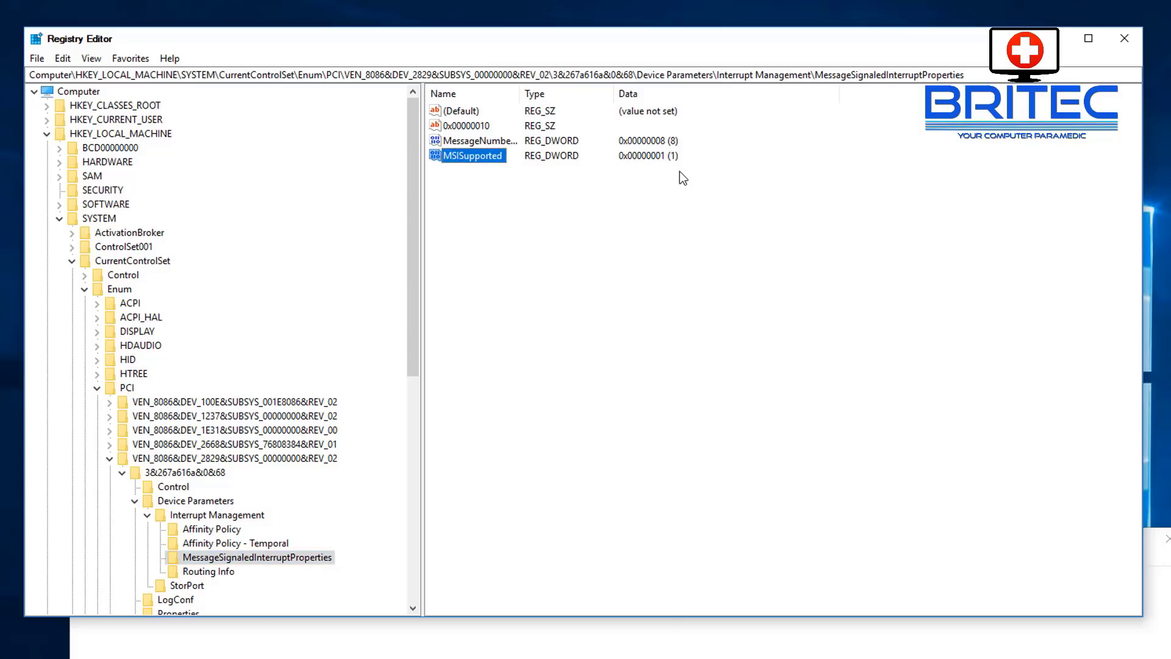
double_click(488, 156)
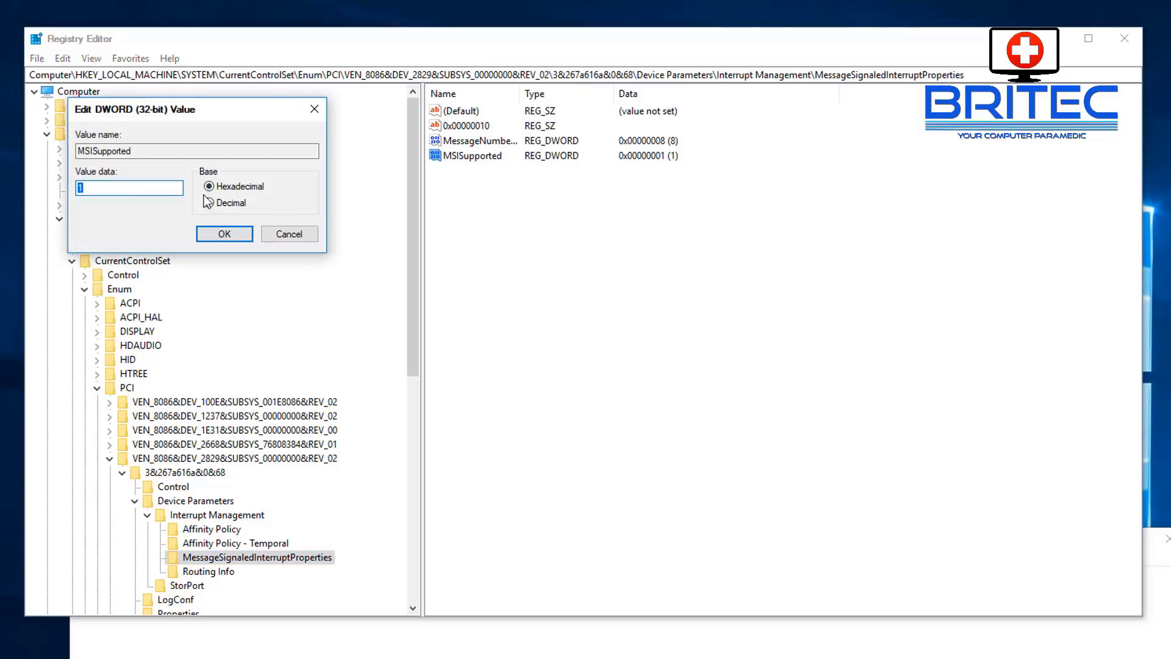
text(0)
click(247, 234)
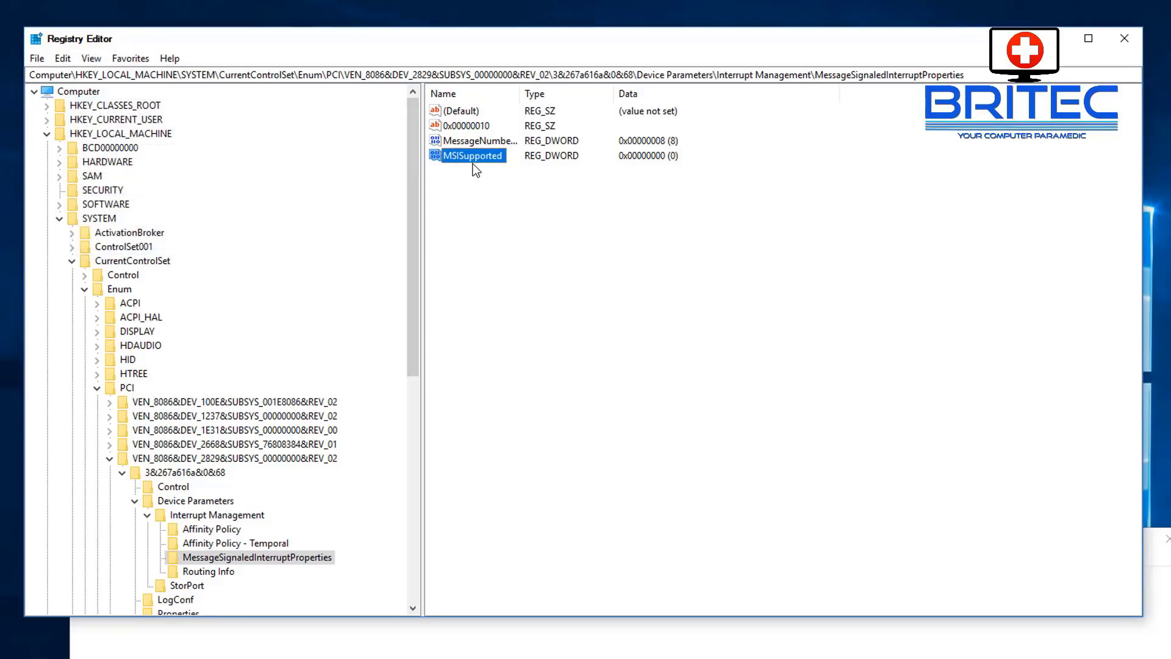
- Close Registry Editor and the unsaved Notepad note, then run Command Prompt as administrator
click(1129, 49)
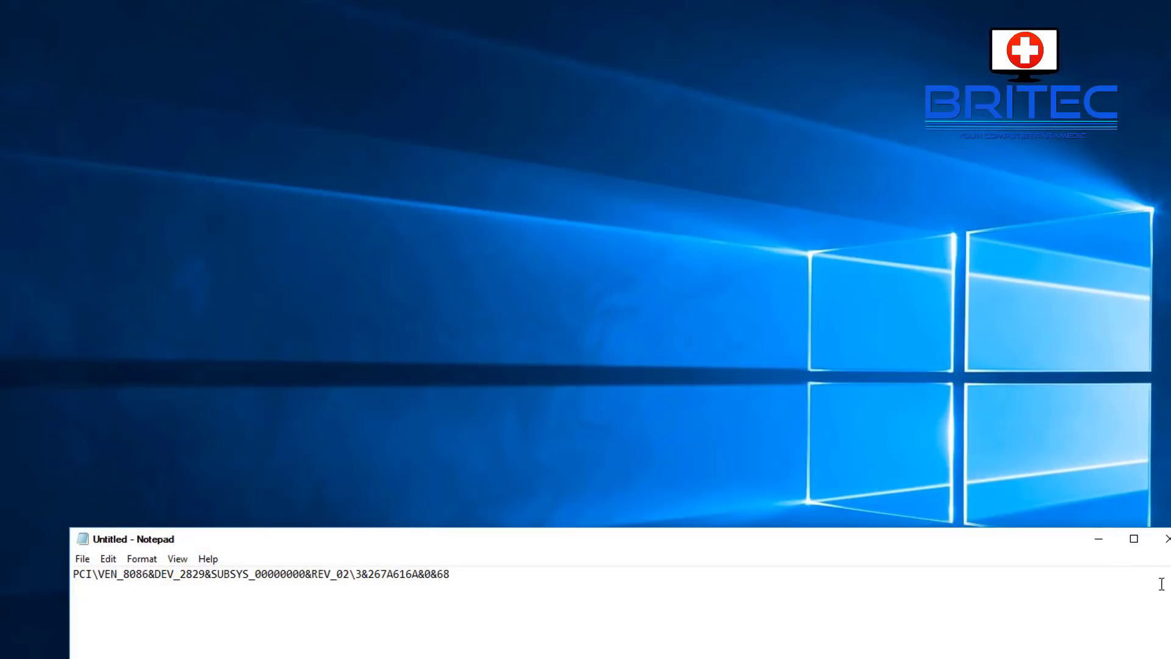
click(1166, 538)
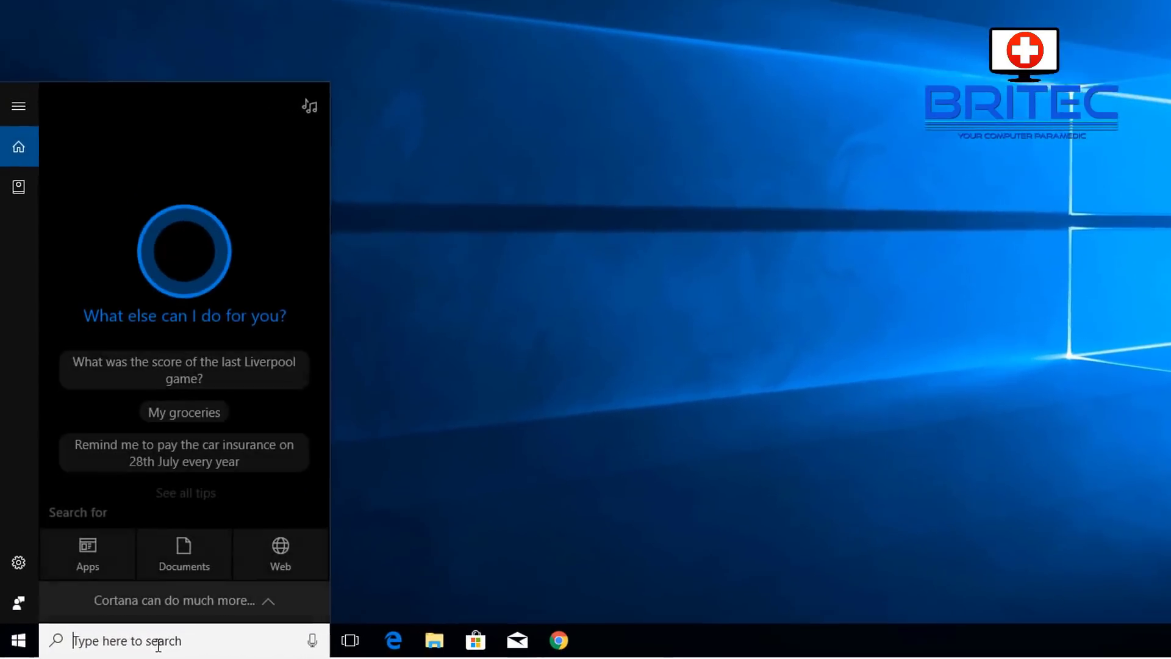
text(cmd)
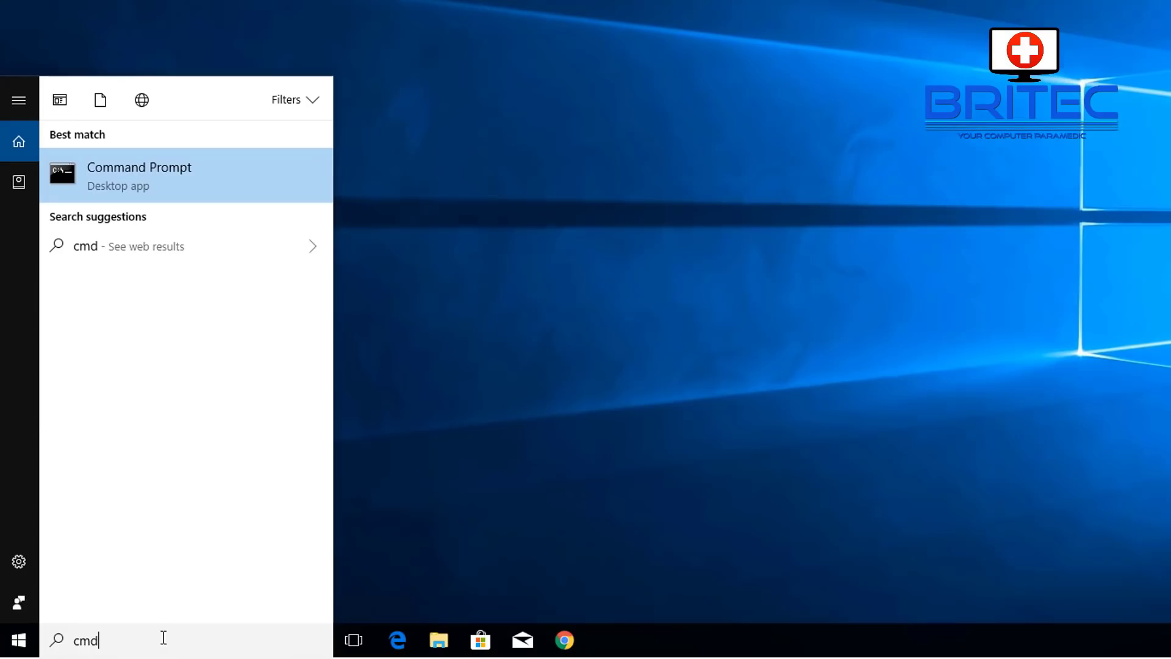
right_click(137, 182)
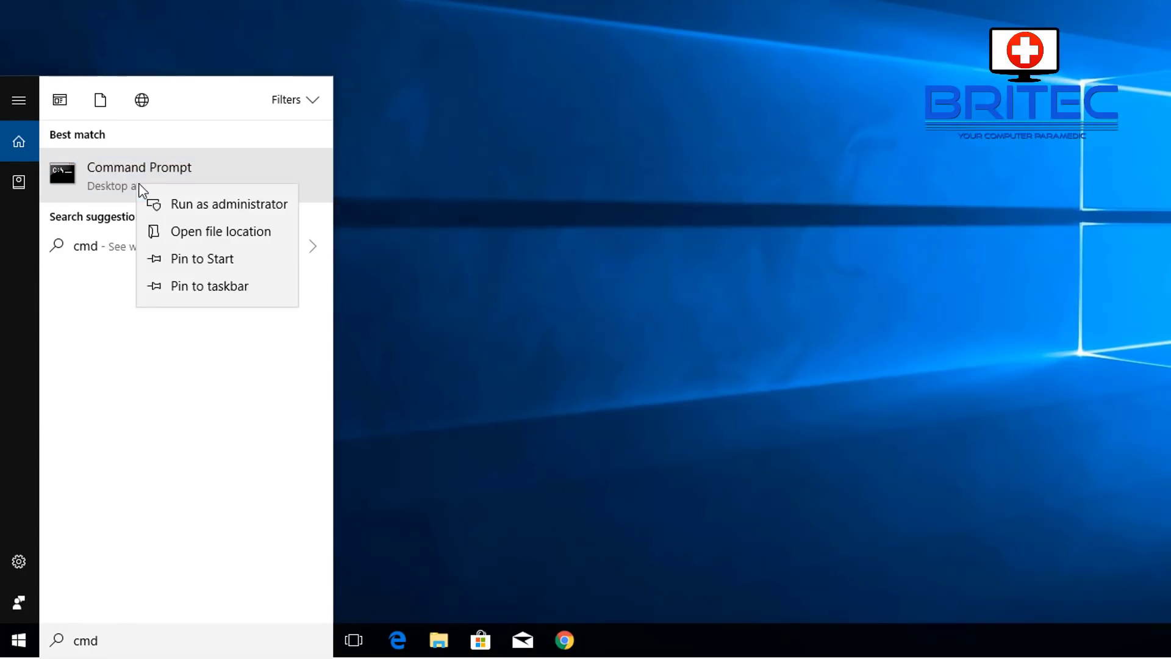
click(195, 205)
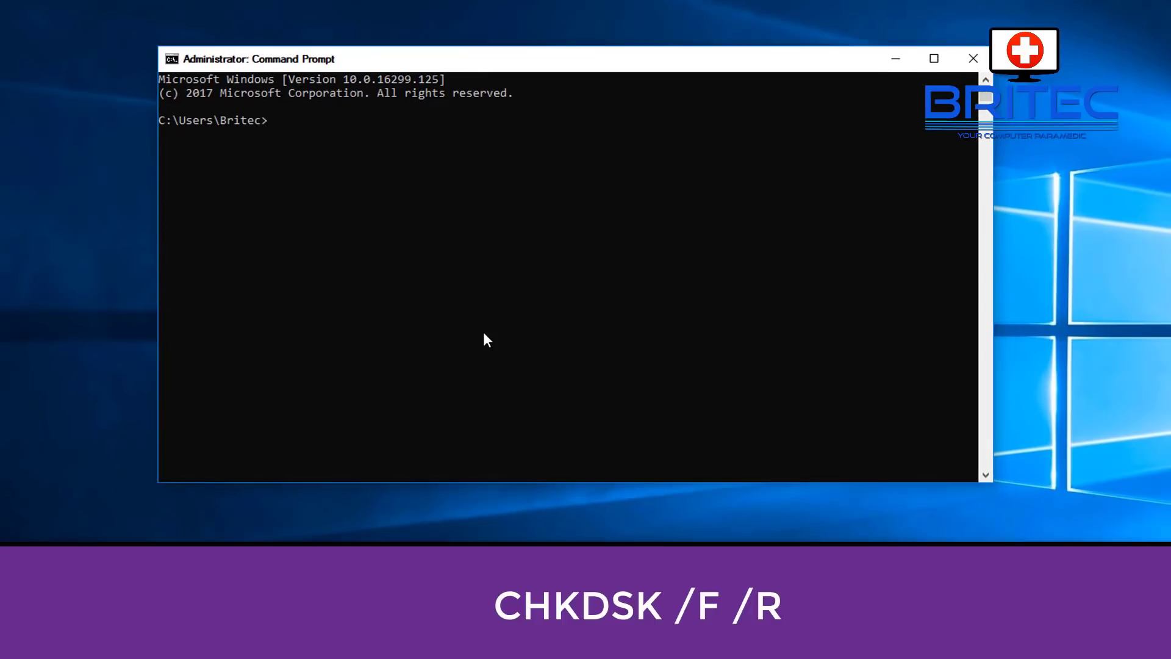
- Run chkdsk /f /r and agree to check drive C: at the next restart
text(chkdsk /f /r)
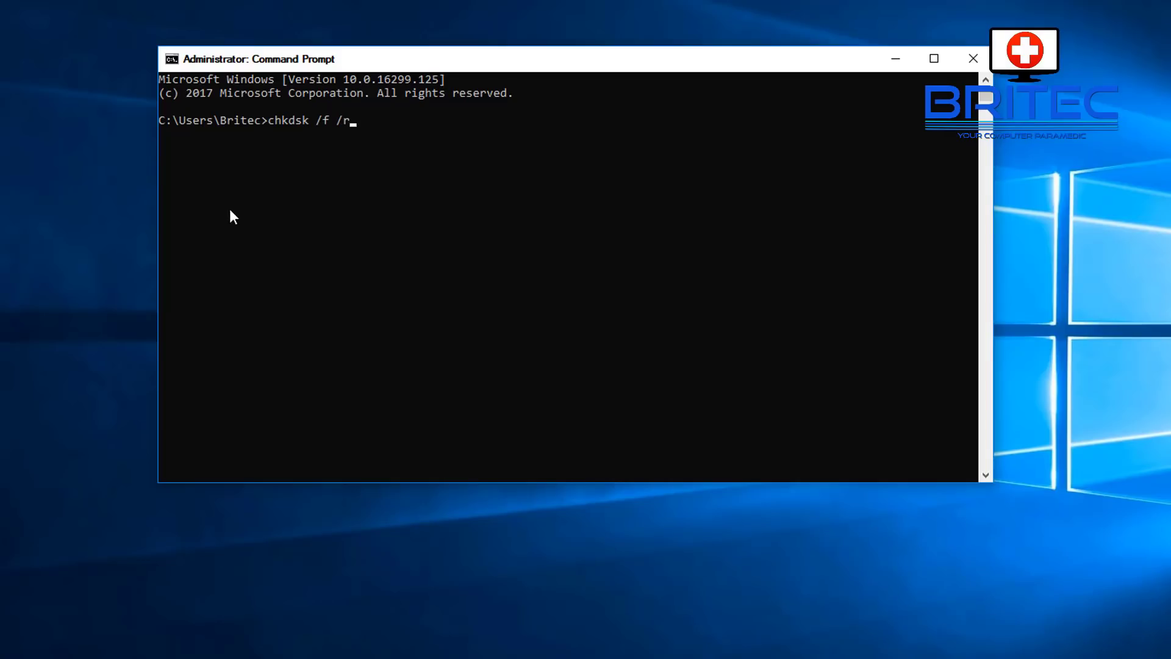
key(Return)
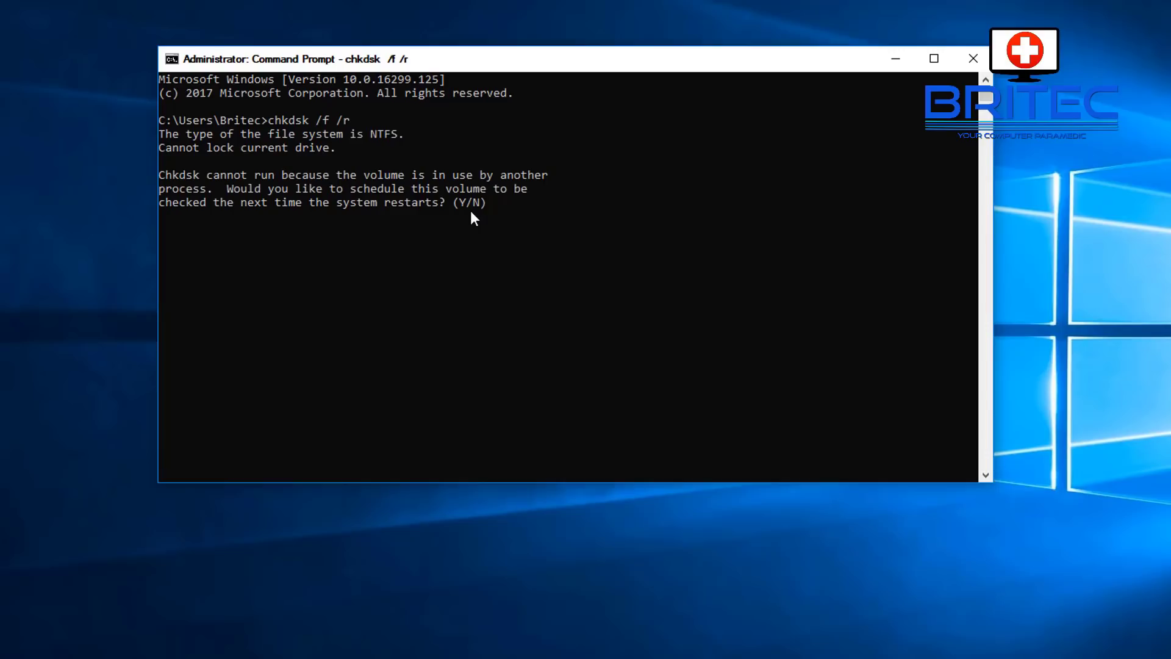
key(Return)
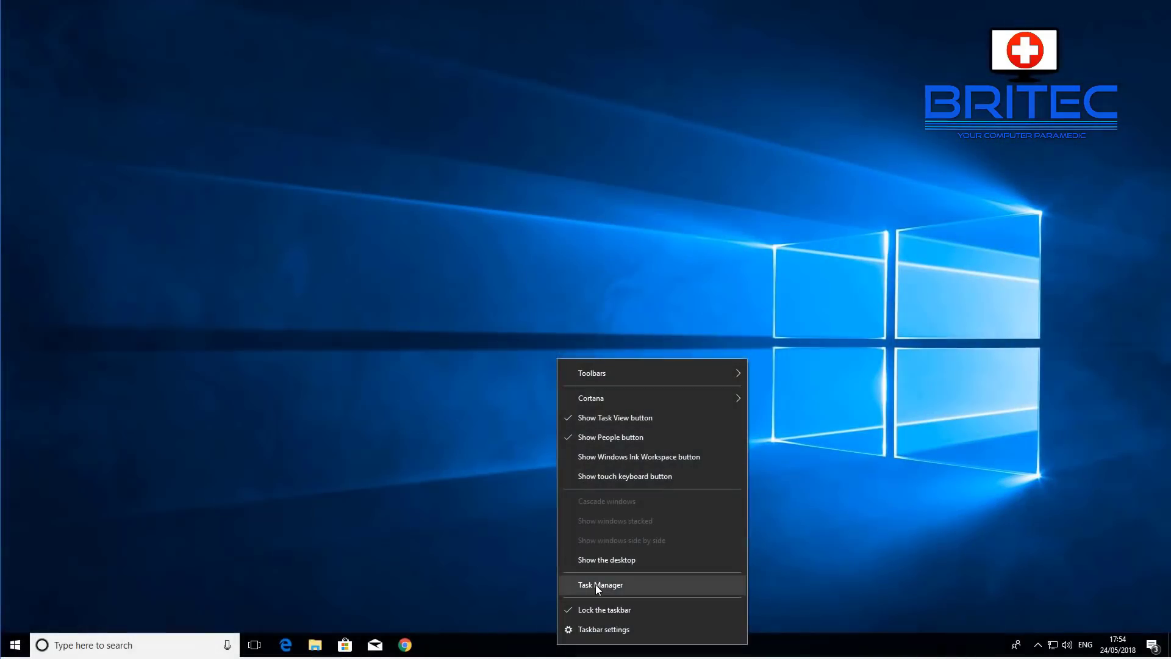
- Open Task Manager's Performance tab and show the Ethernet adapter's throughput details
click(596, 585)
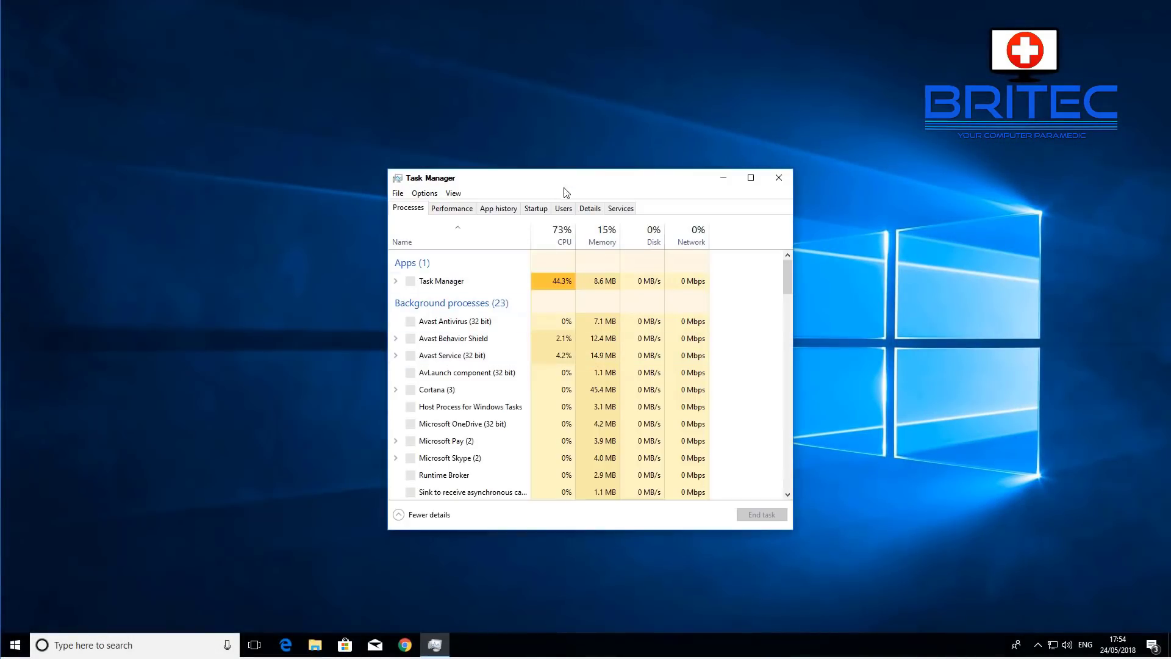
drag(566, 183, 568, 142)
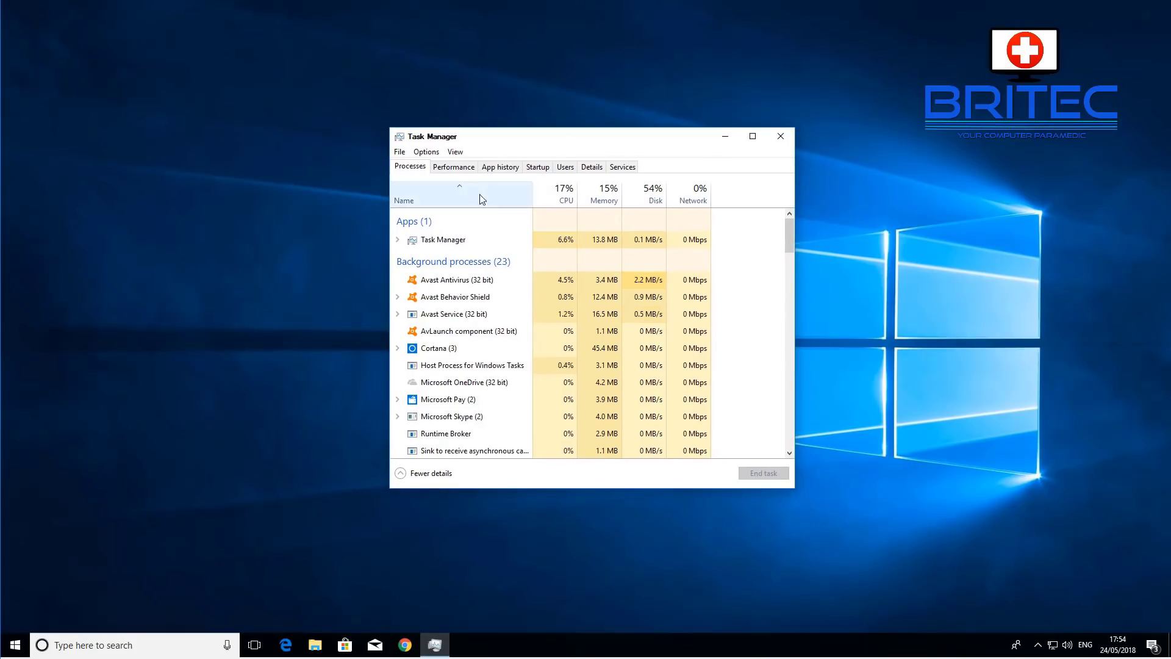
click(460, 171)
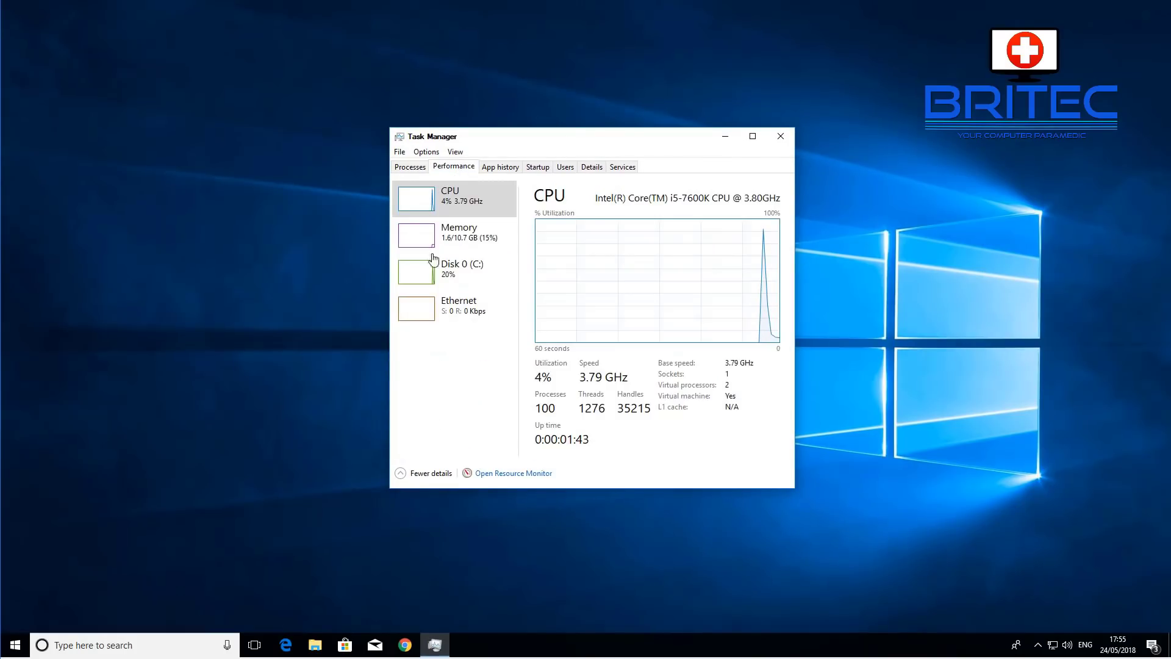
click(434, 309)
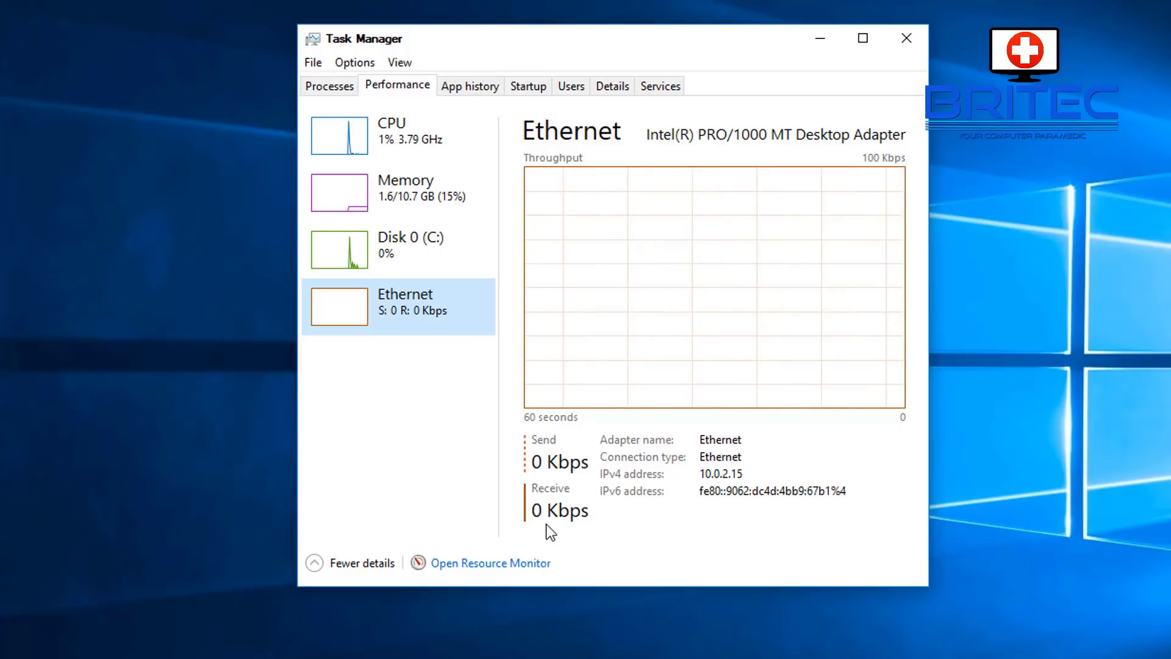
click(552, 469)
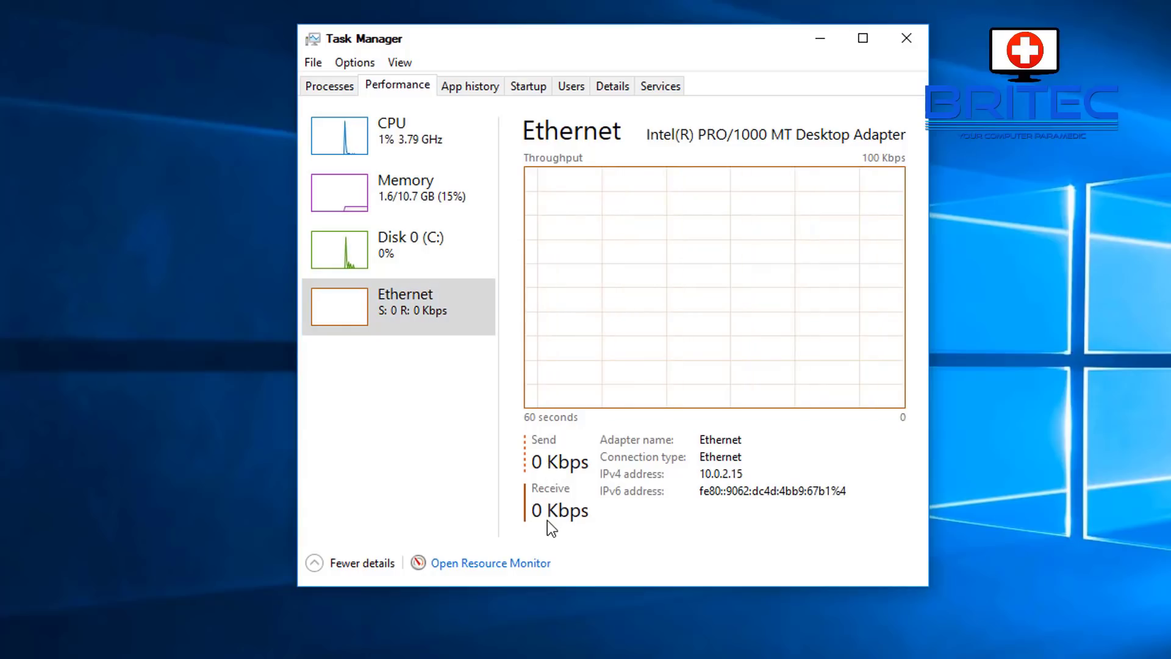
- Open Resource Monitor and reposition and enlarge its window
click(503, 565)
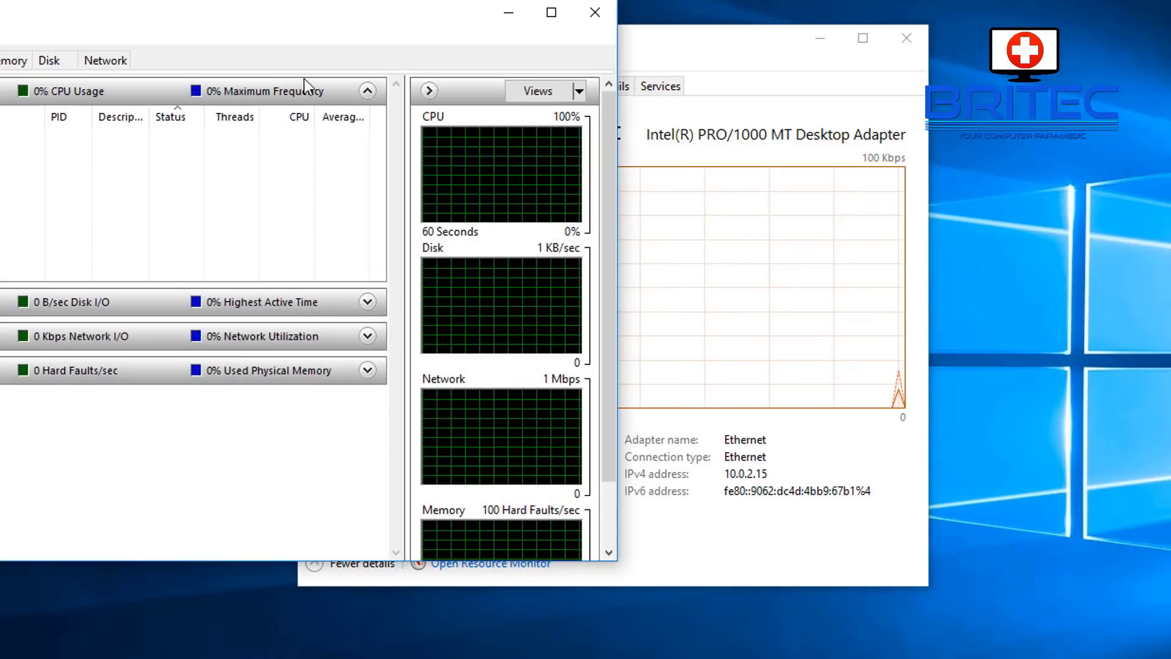
drag(266, 29, 638, 49)
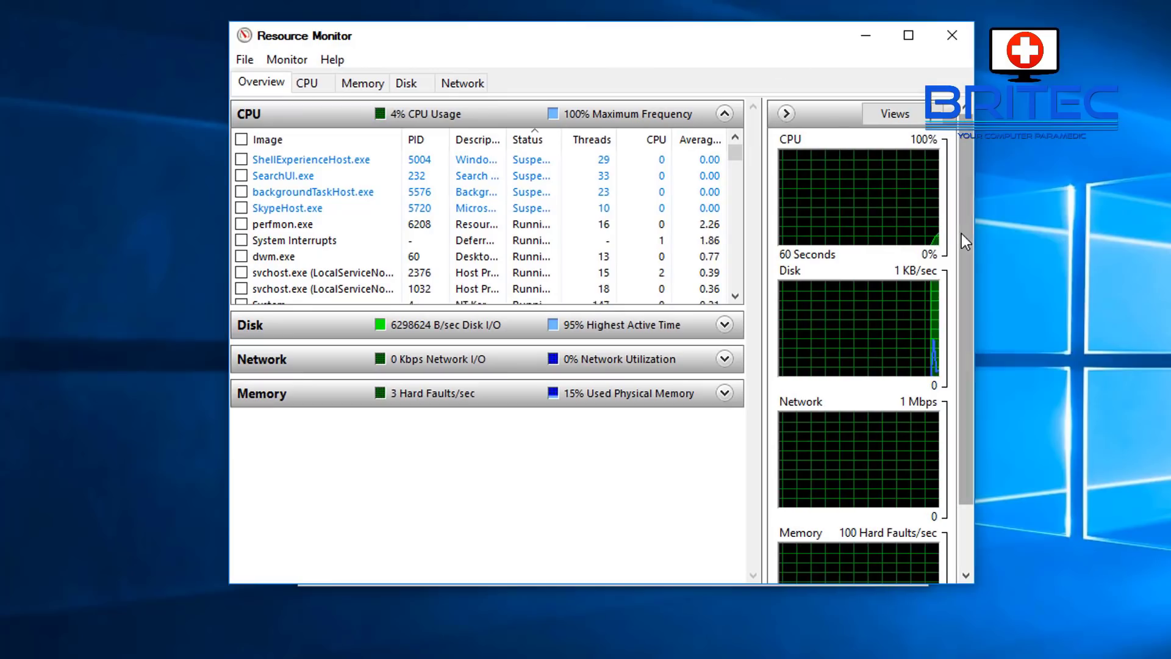
drag(974, 233, 1170, 233)
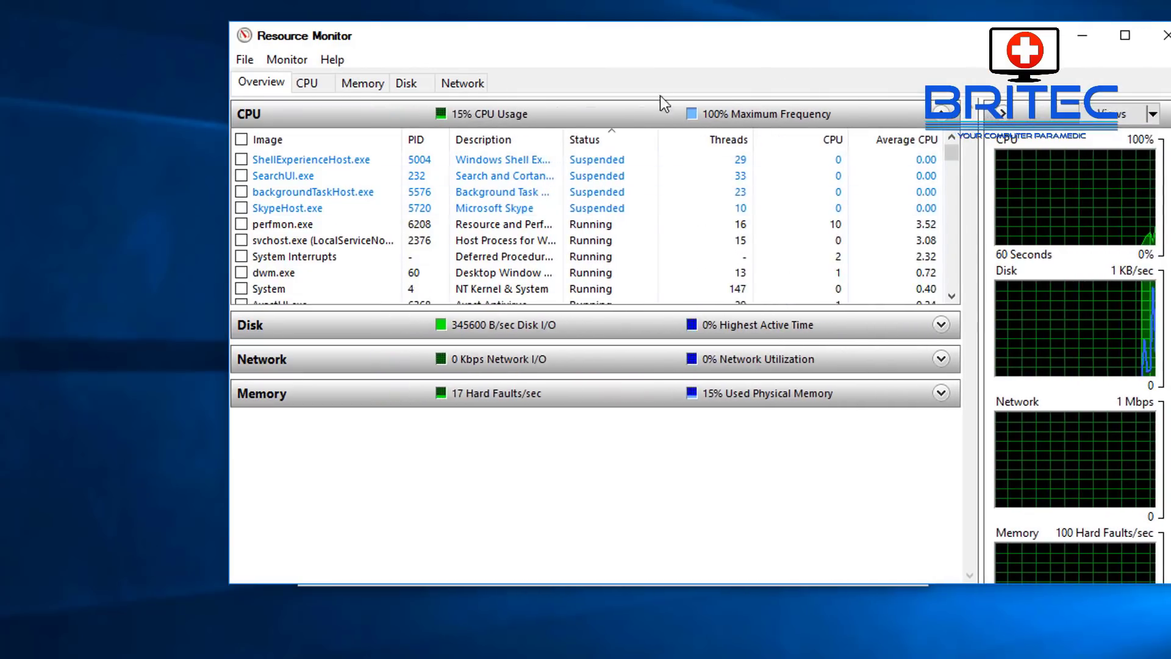
drag(661, 47, 541, 31)
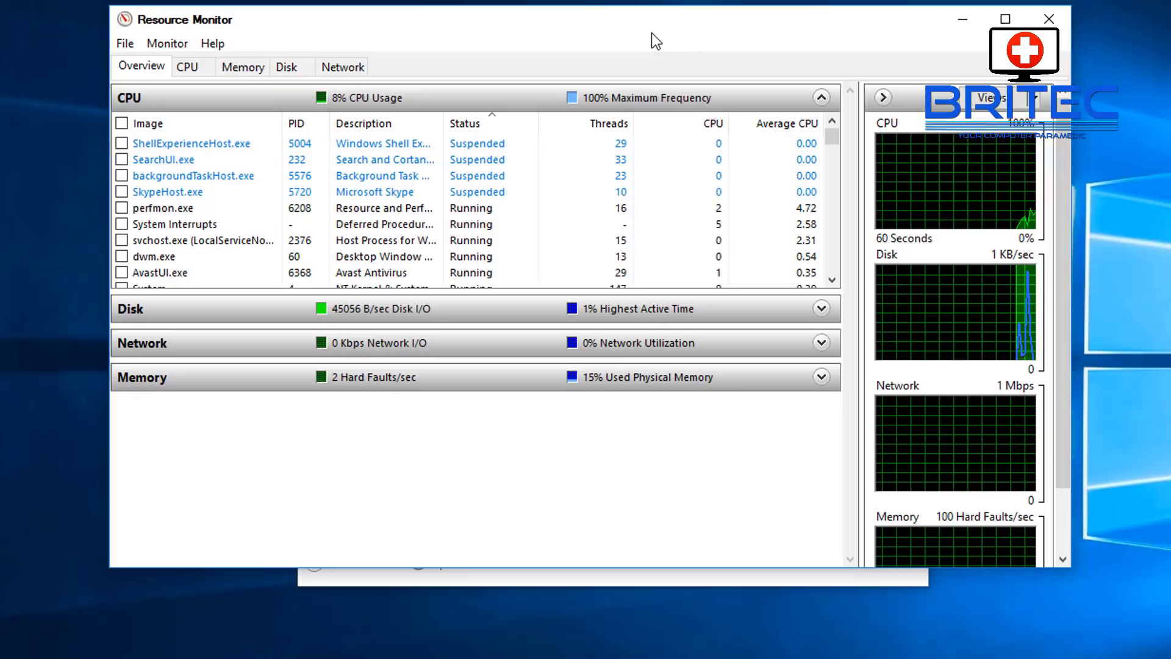
drag(650, 32, 671, 57)
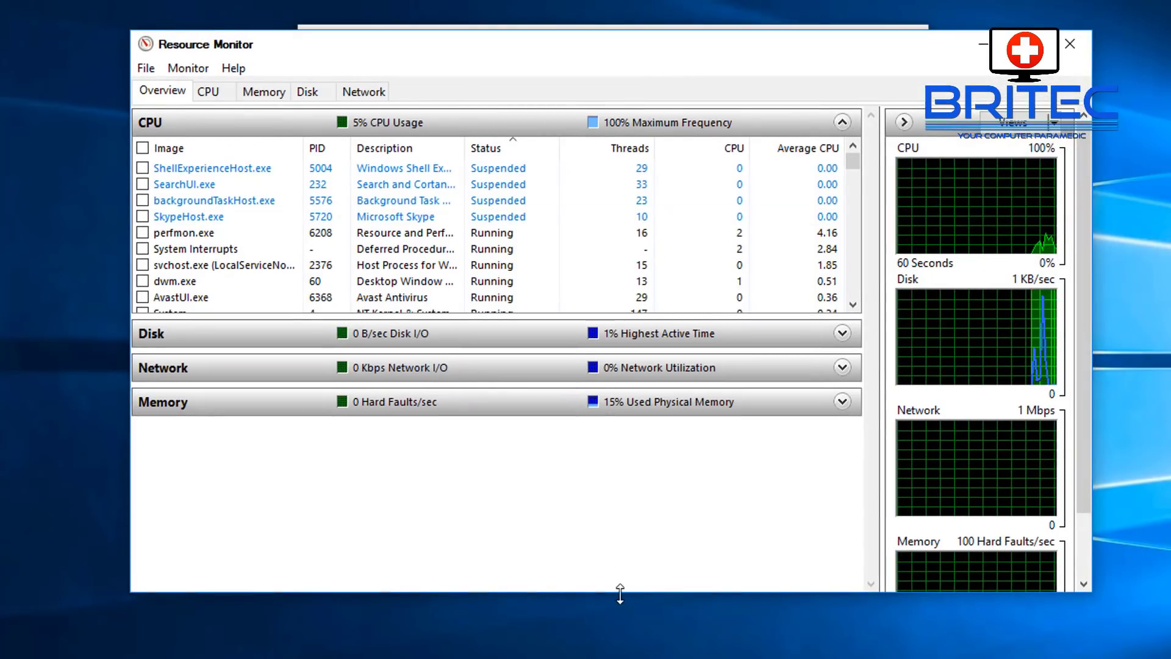
drag(622, 590, 623, 655)
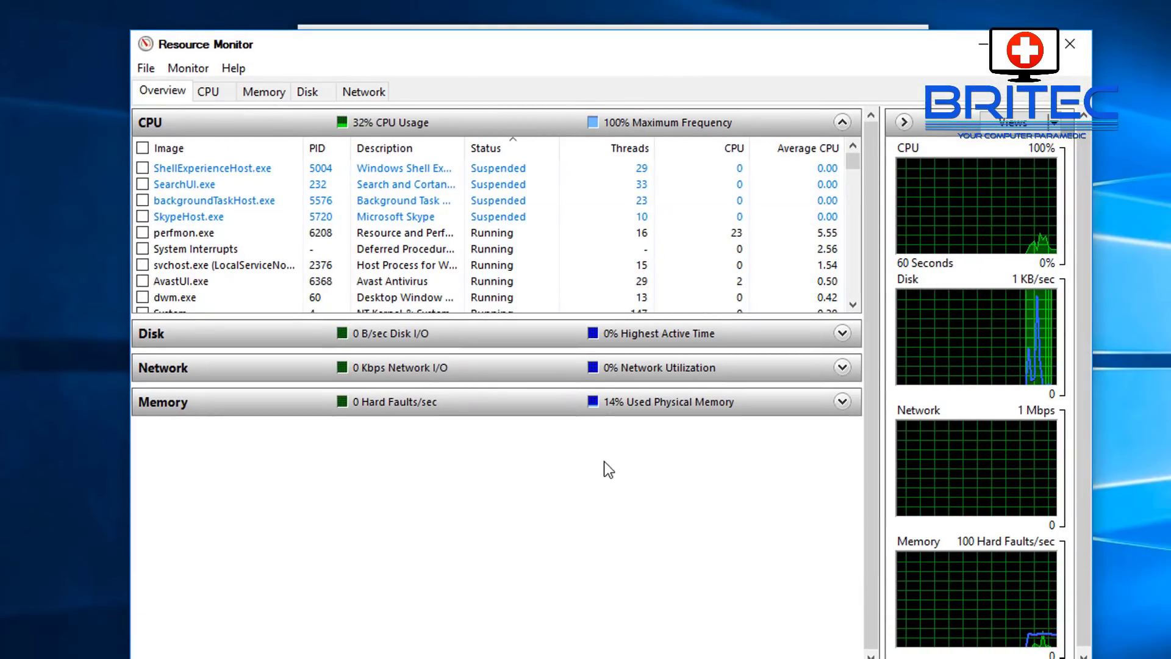
- Collapse CPU, expand Disk, widen the File column, select explorer.exe, and open the Disk tab
click(842, 123)
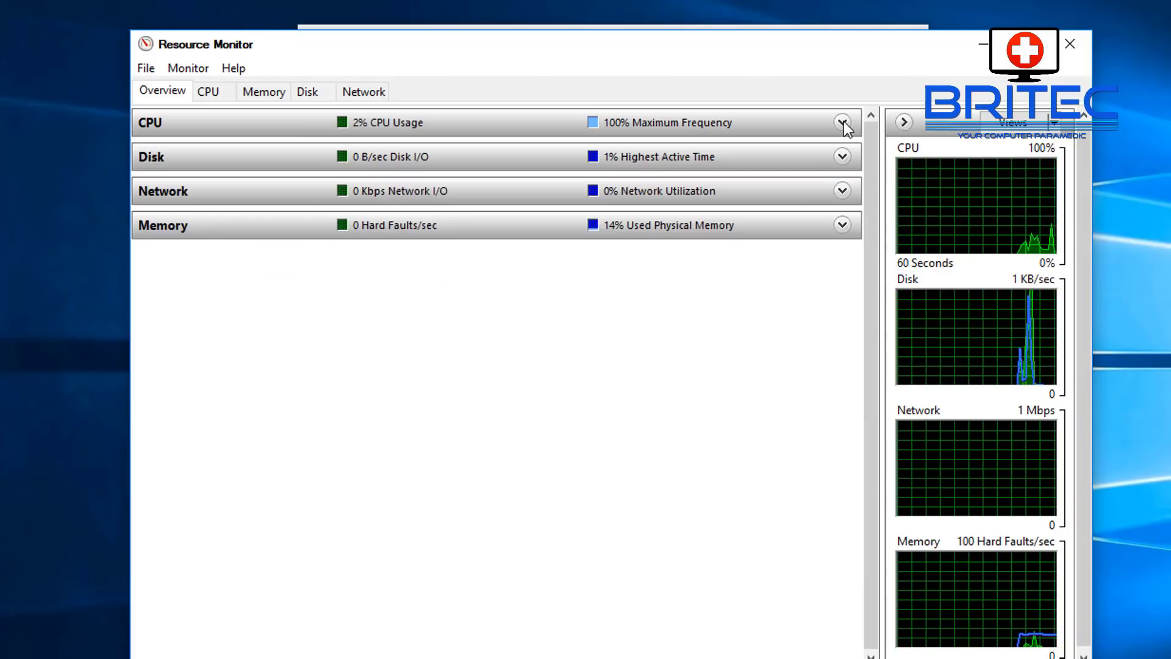
click(842, 157)
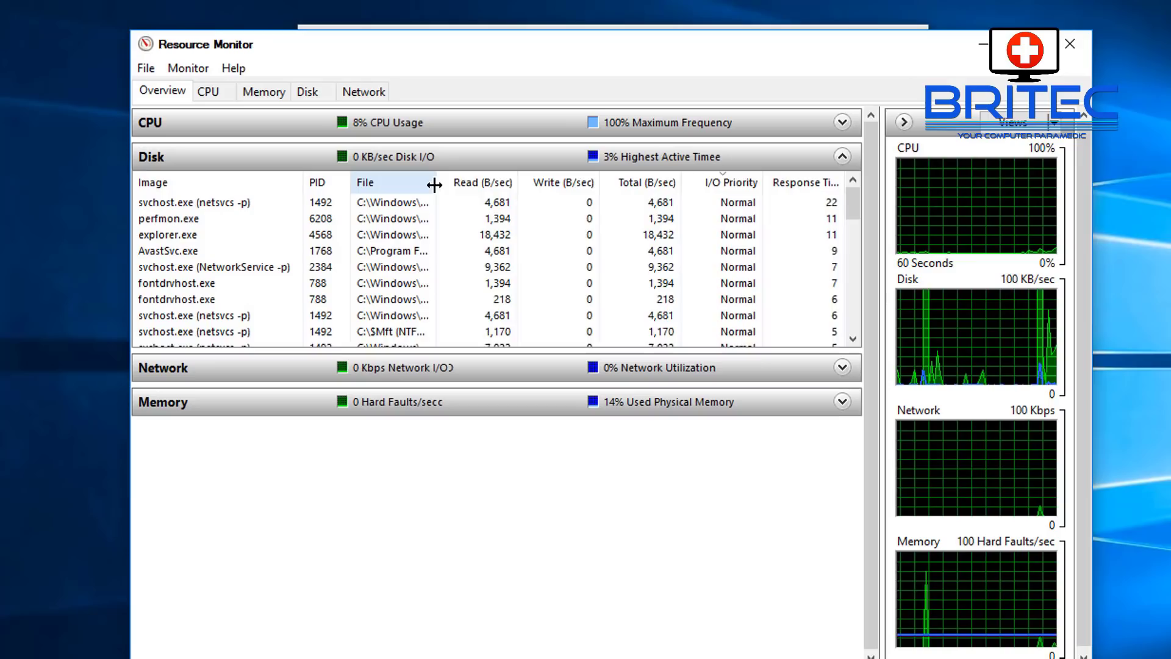
drag(434, 182, 591, 194)
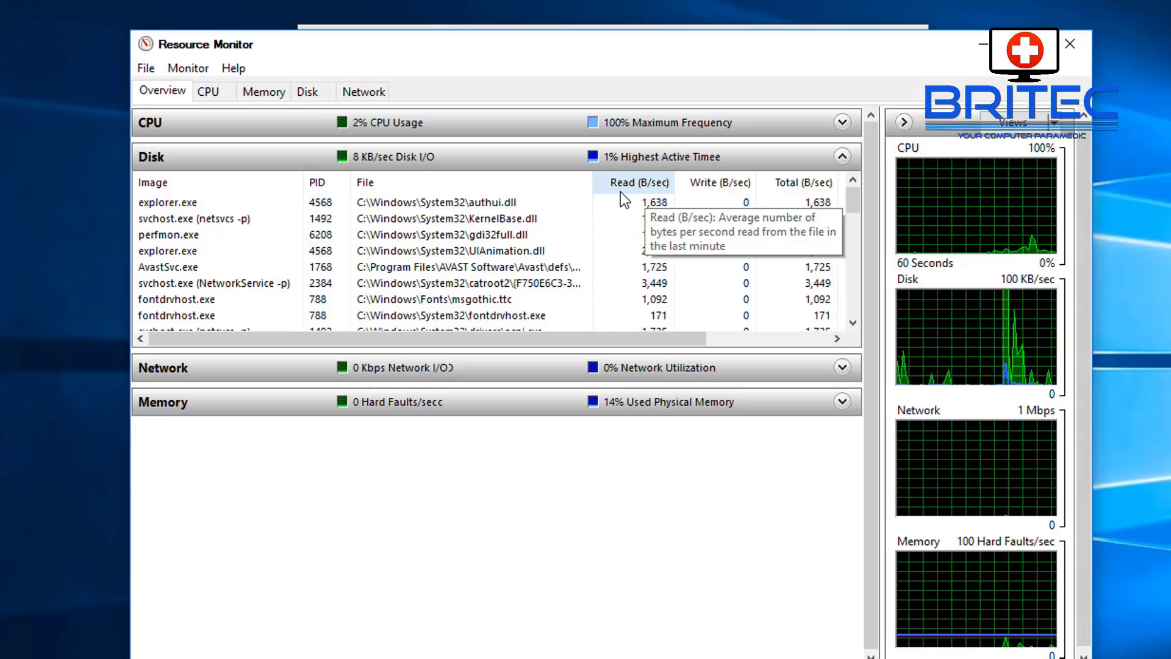
click(501, 203)
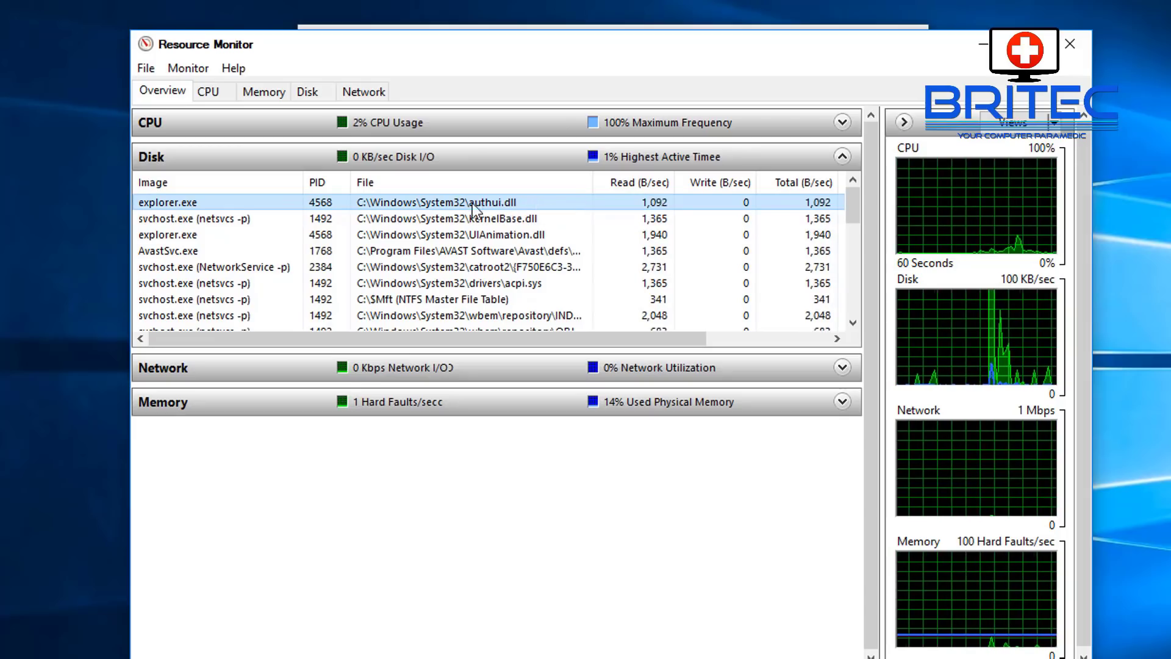
click(302, 89)
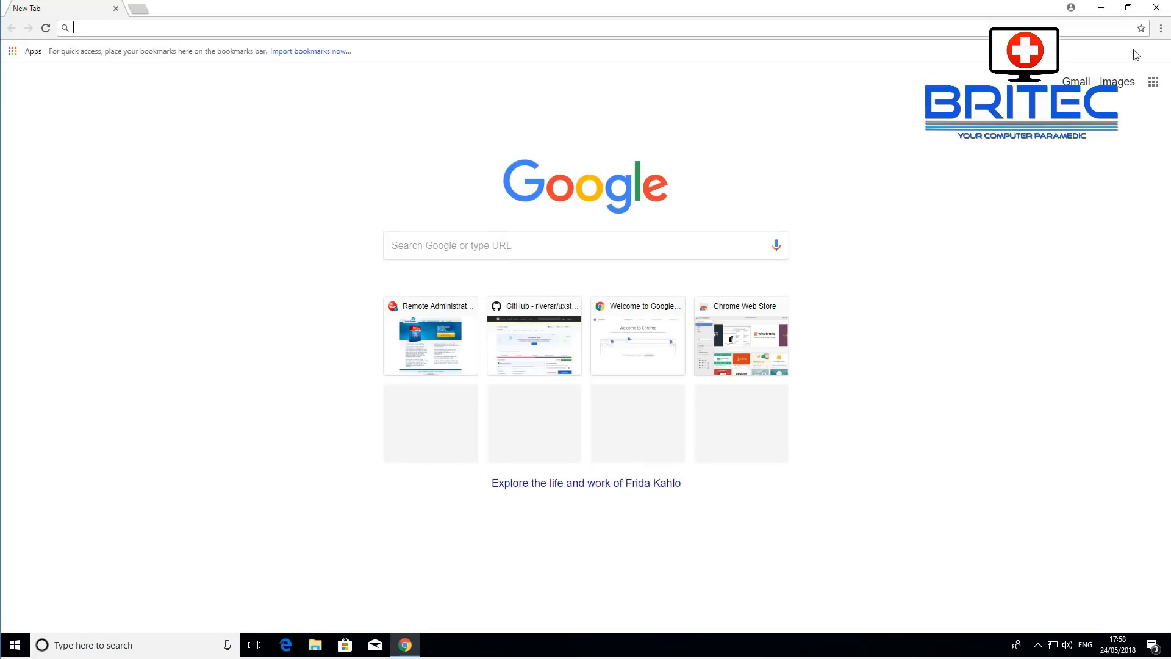
- Open Chrome's Task manager from More tools to check running tasks, then close it
click(1160, 29)
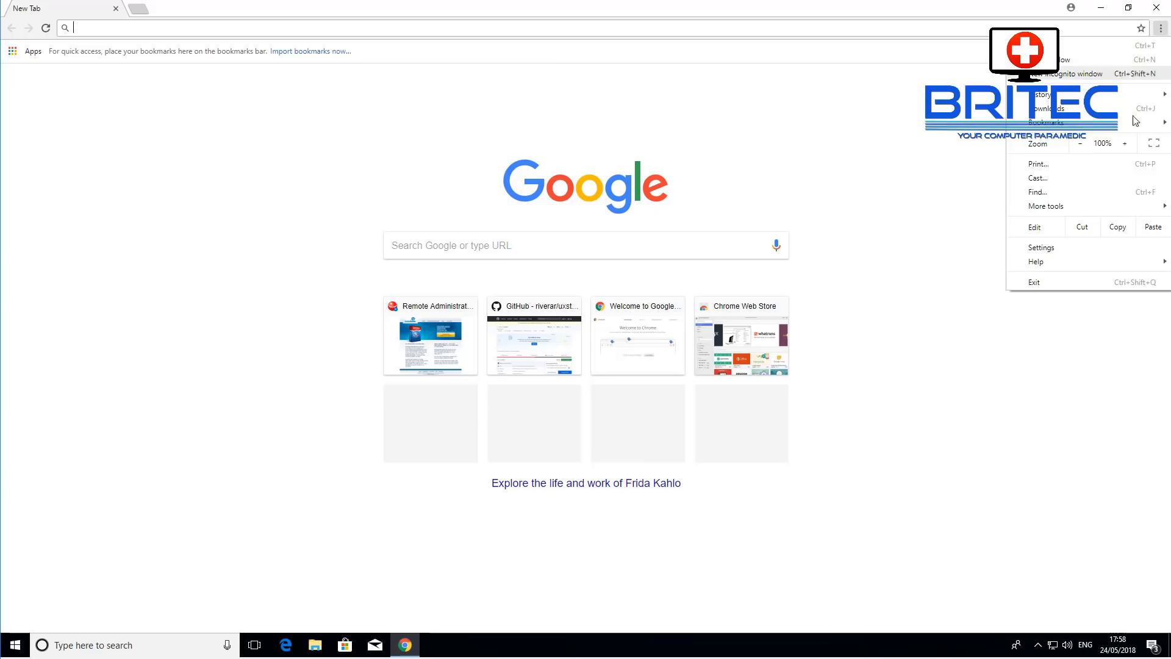
mouse_move(1109, 211)
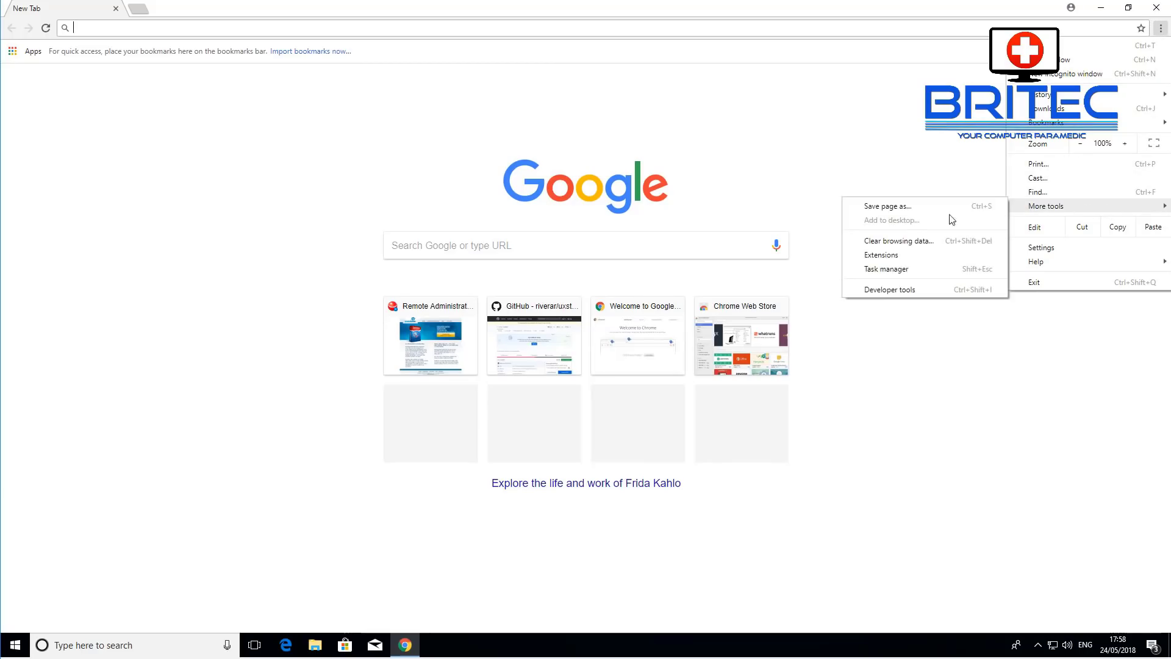
click(877, 269)
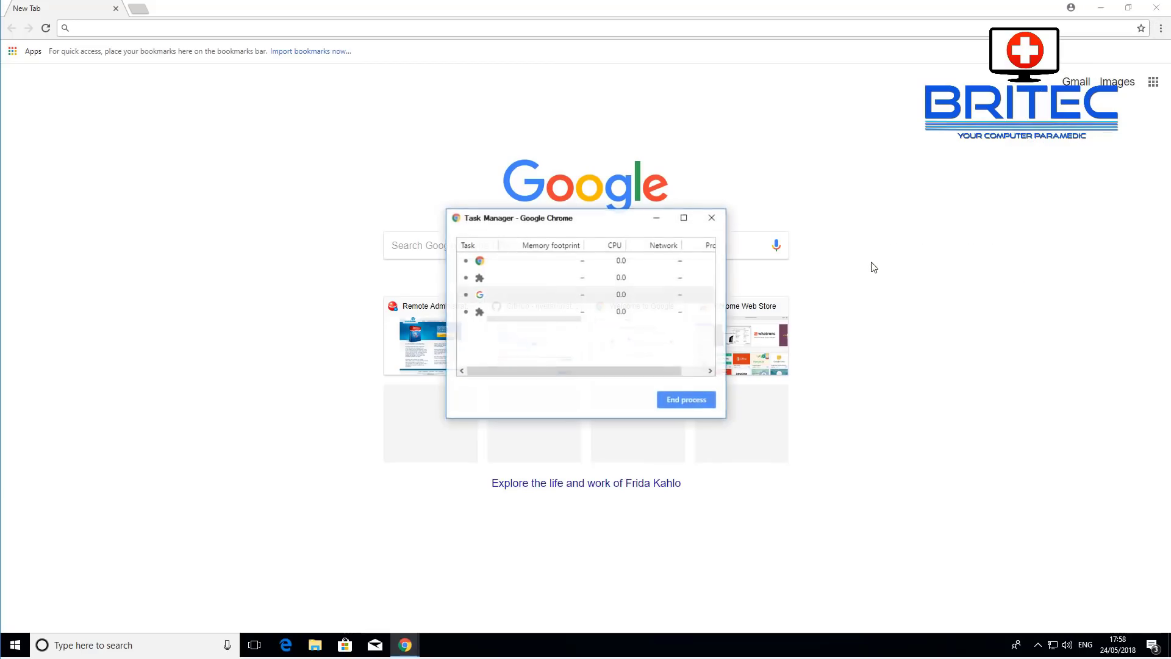
click(712, 218)
- Open Chrome's Extensions page from More tools
click(1159, 30)
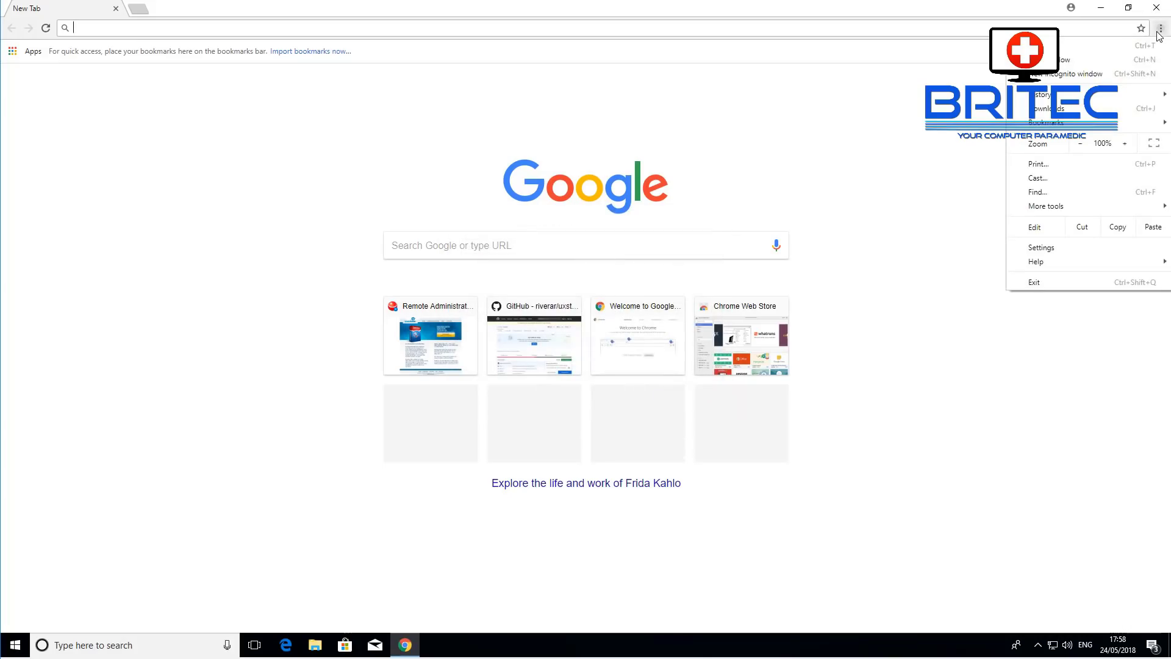
mouse_move(1031, 207)
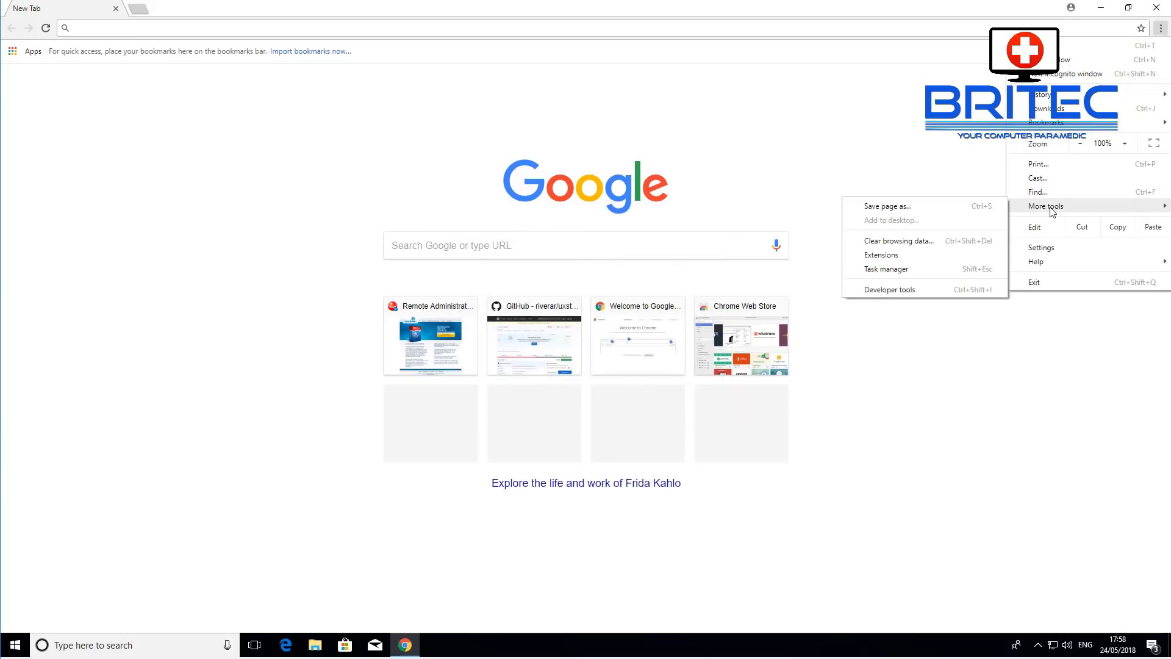
click(909, 255)
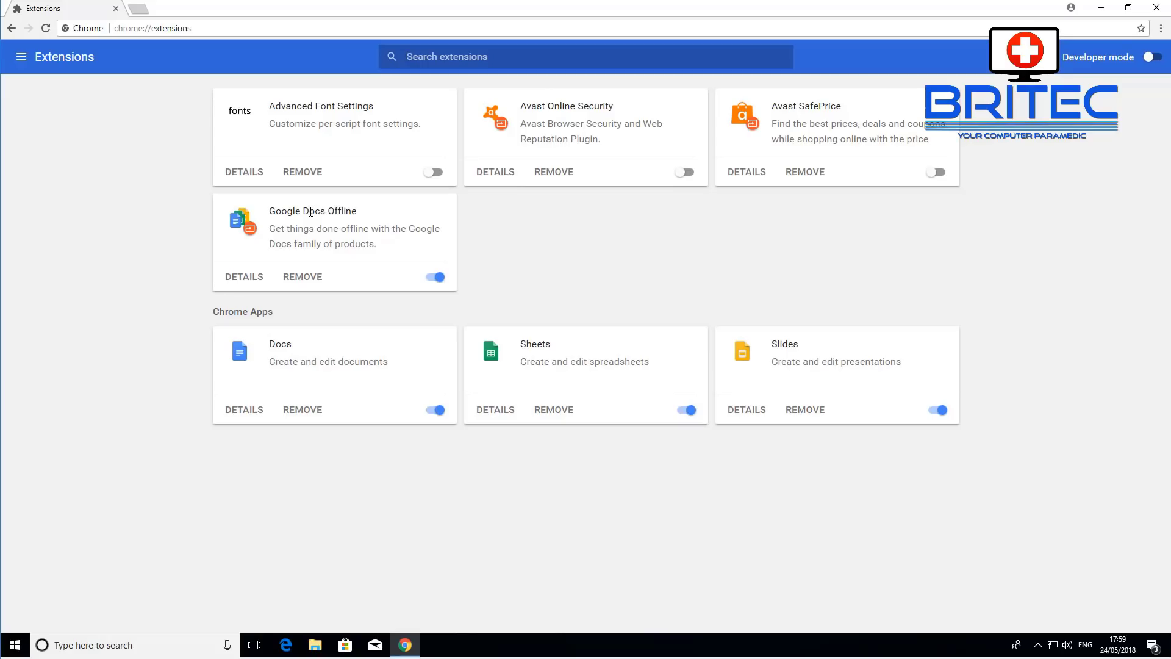
- Open Chrome Settings in a new tab from the main menu
click(1160, 28)
mouse_move(1096, 261)
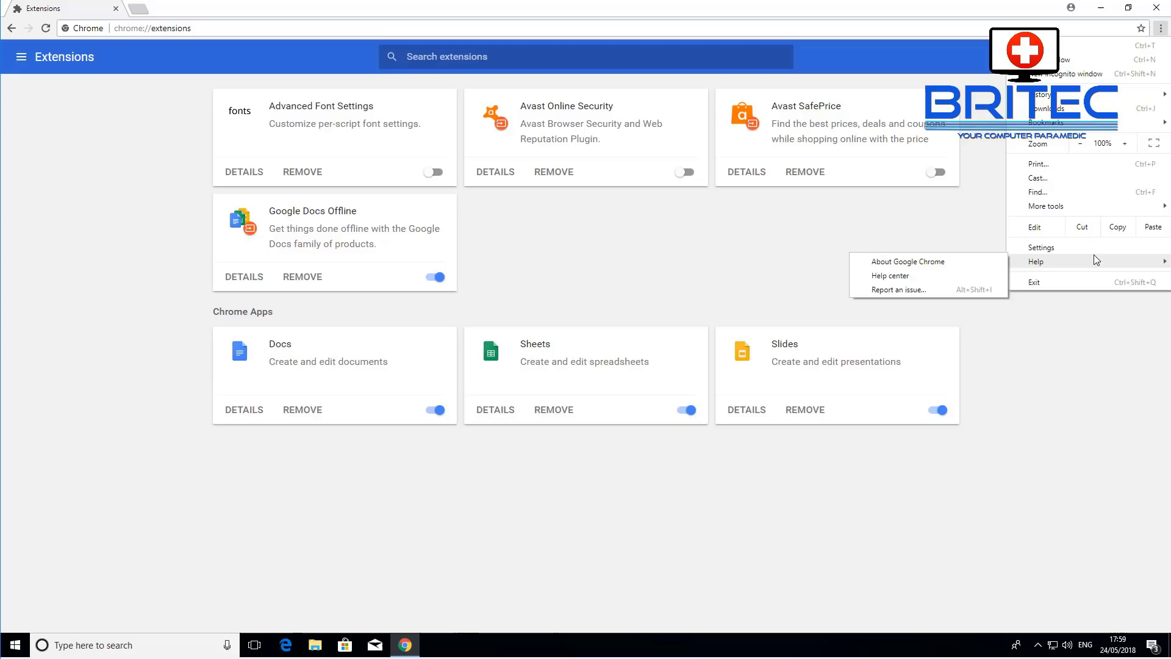
click(1055, 346)
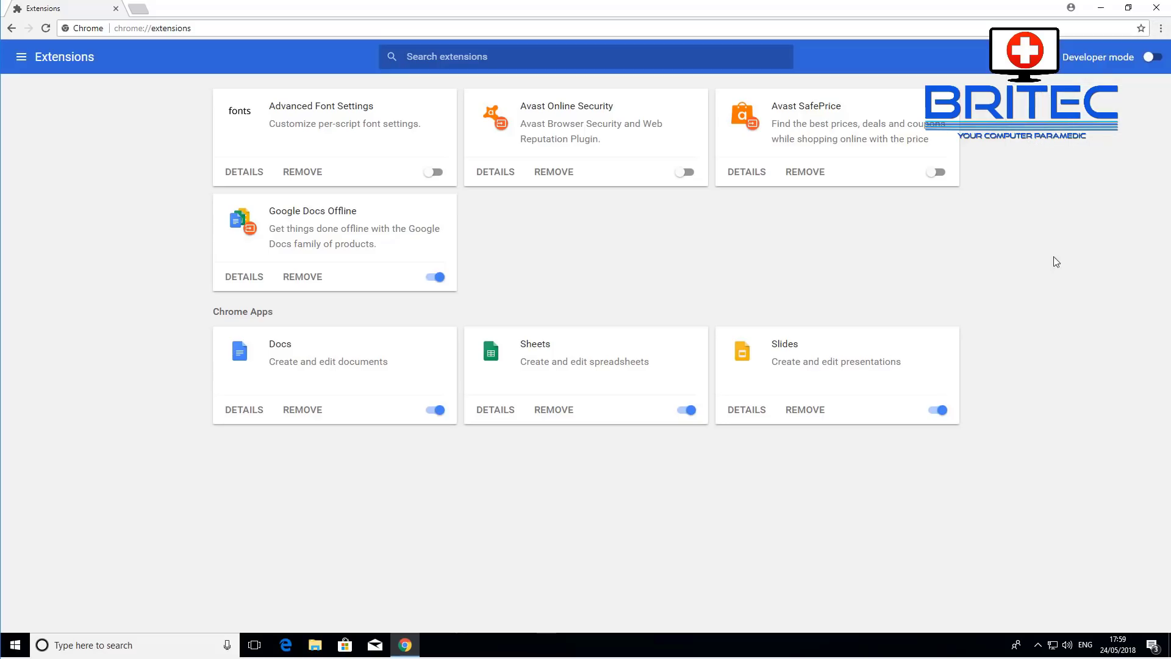
click(1159, 29)
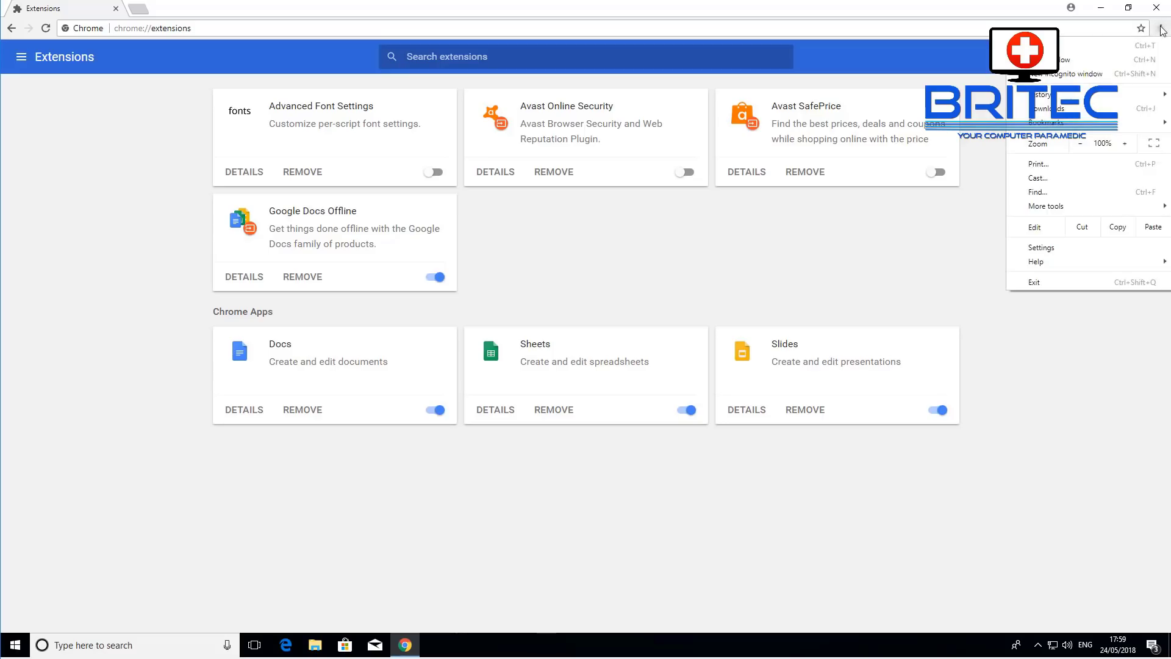
click(1044, 250)
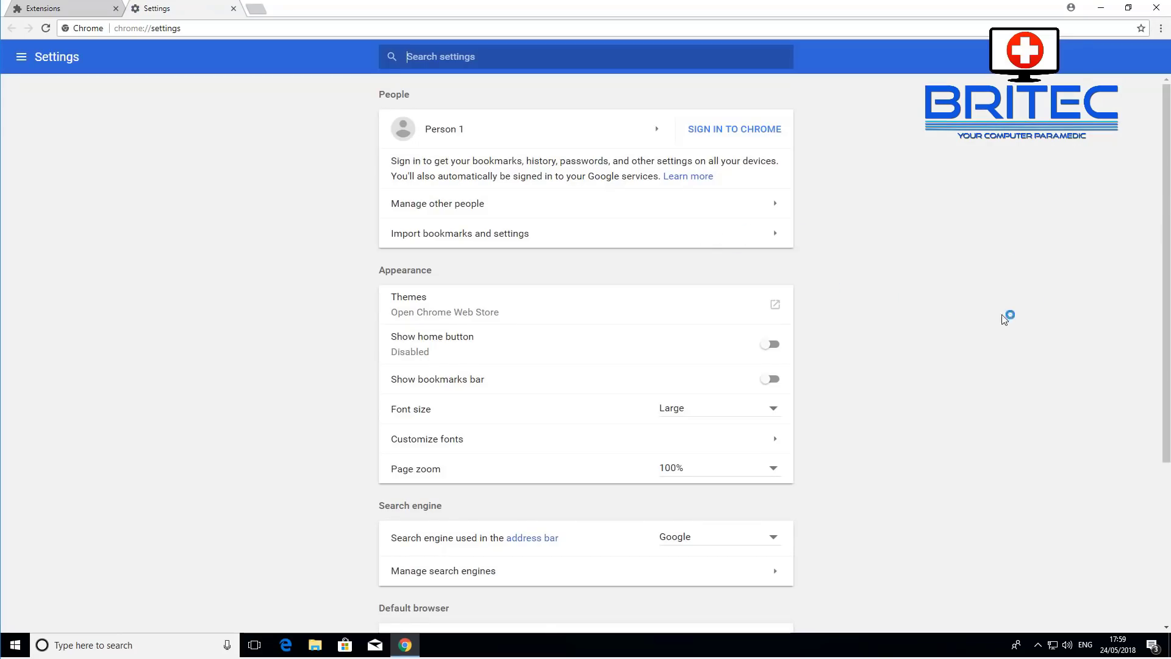
- In Chrome's advanced settings, turn off the page-load prediction service
drag(1165, 162, 1165, 321)
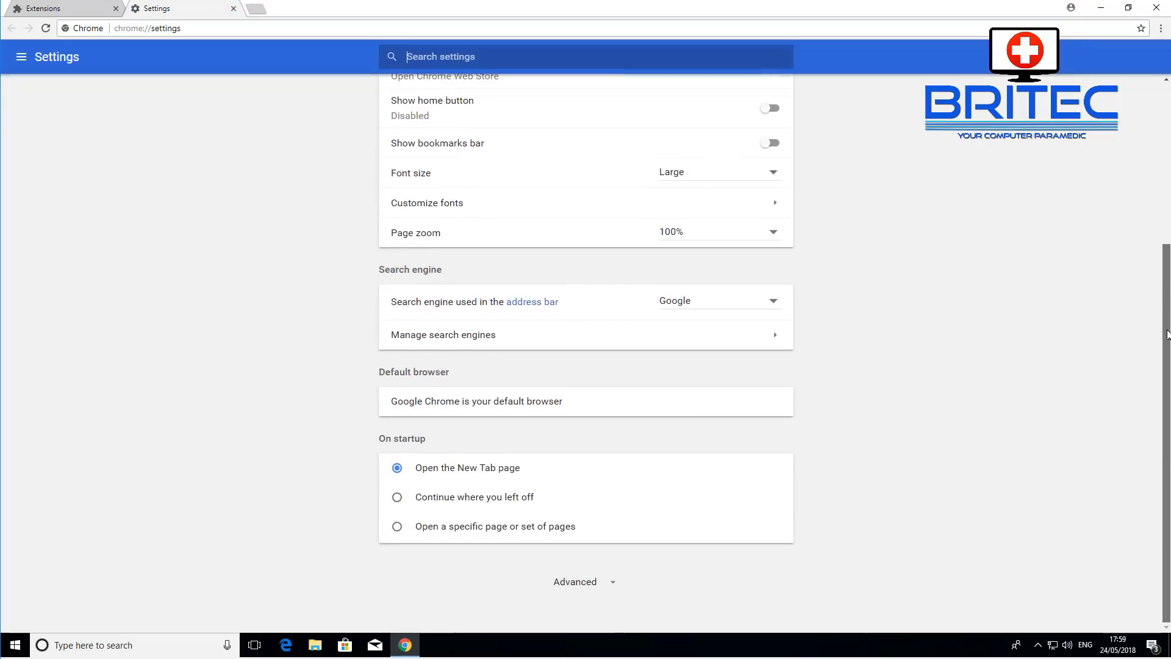
click(595, 583)
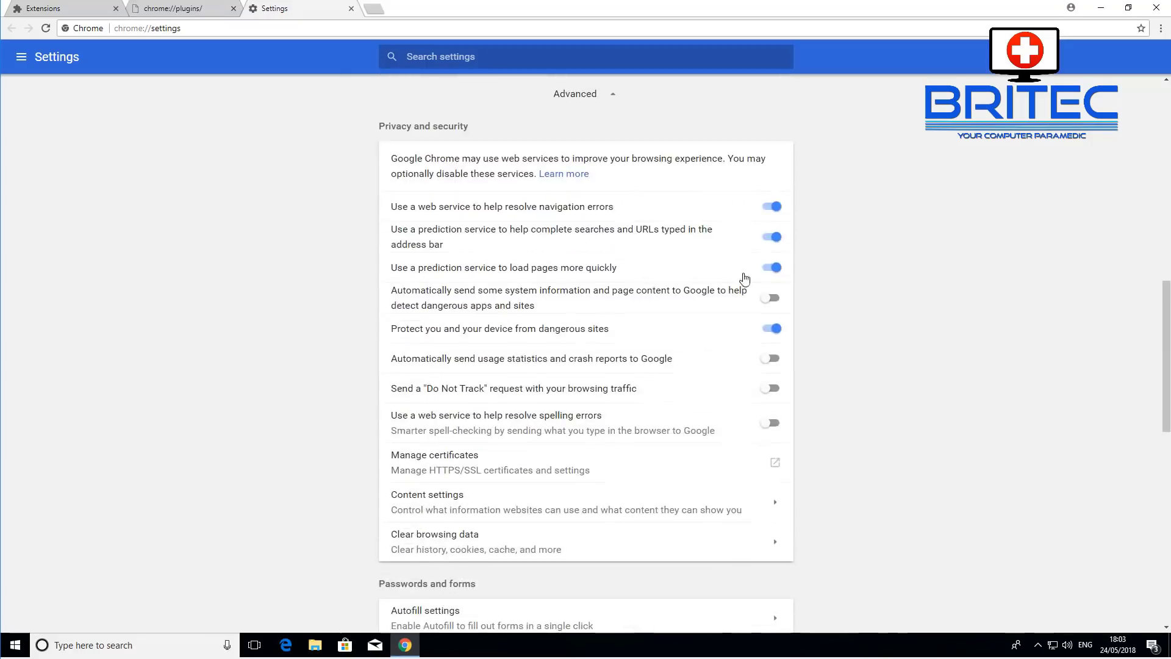
click(772, 268)
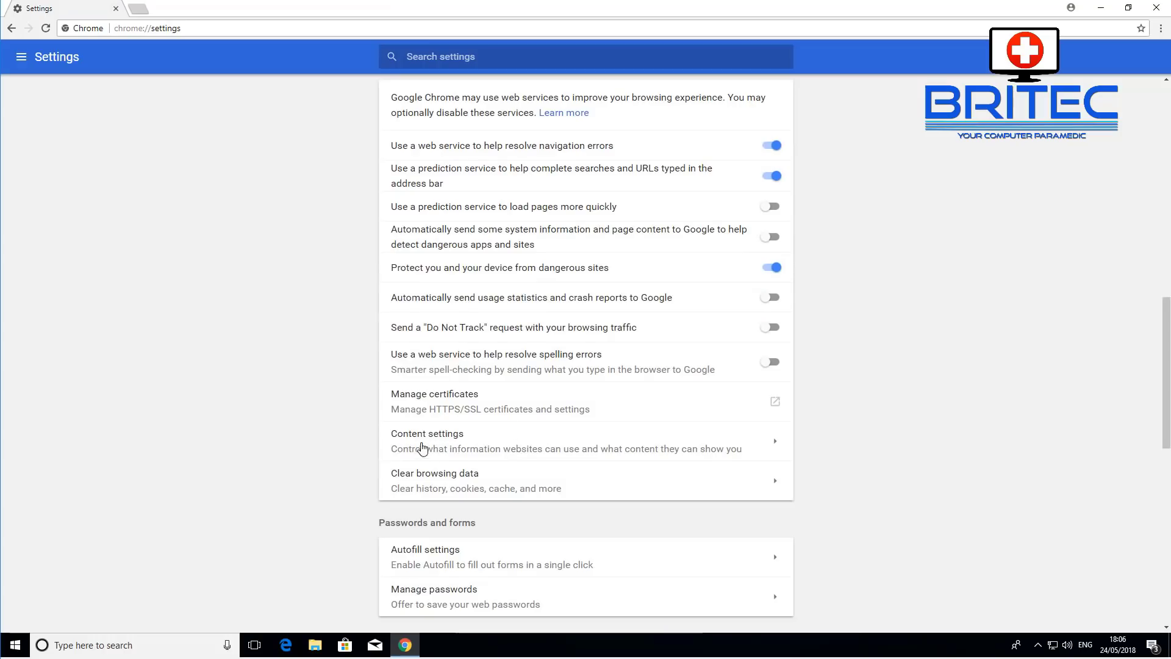
- Block JavaScript and Flash for all sites in Content settings, then close Chrome
click(445, 439)
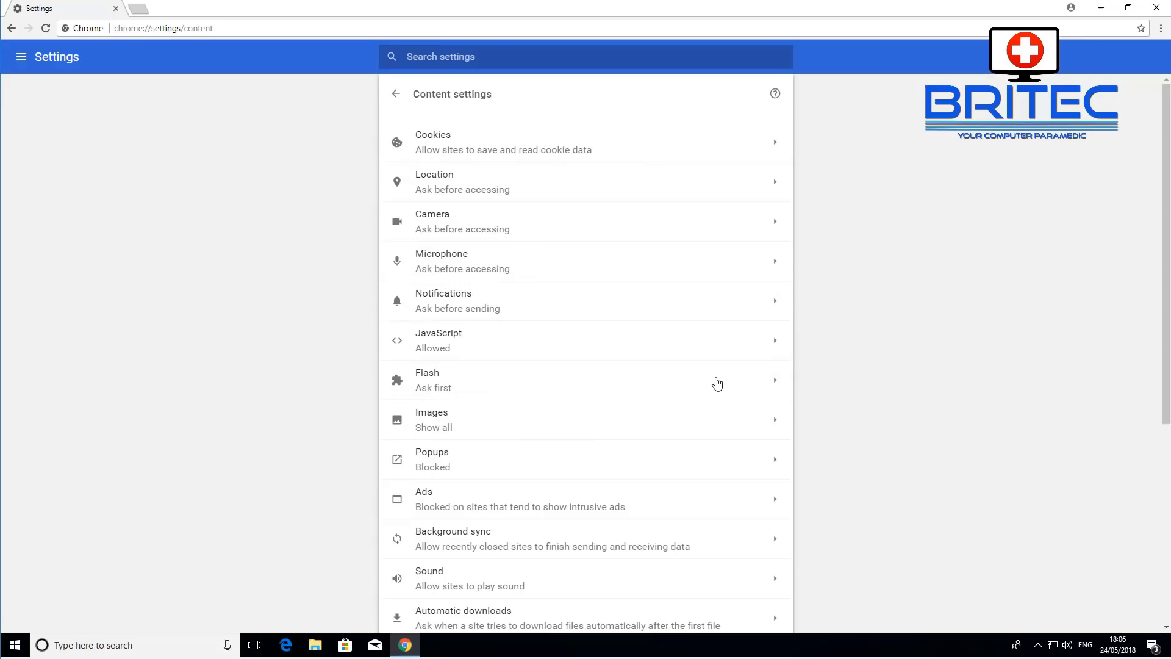
click(773, 348)
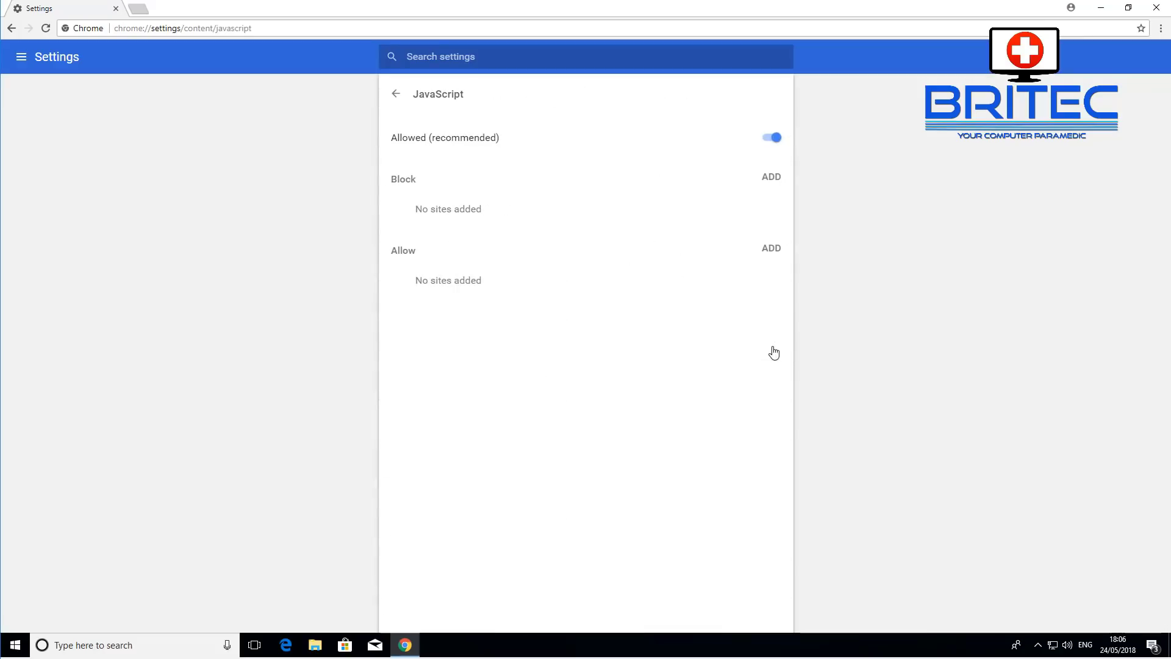
click(771, 139)
click(12, 28)
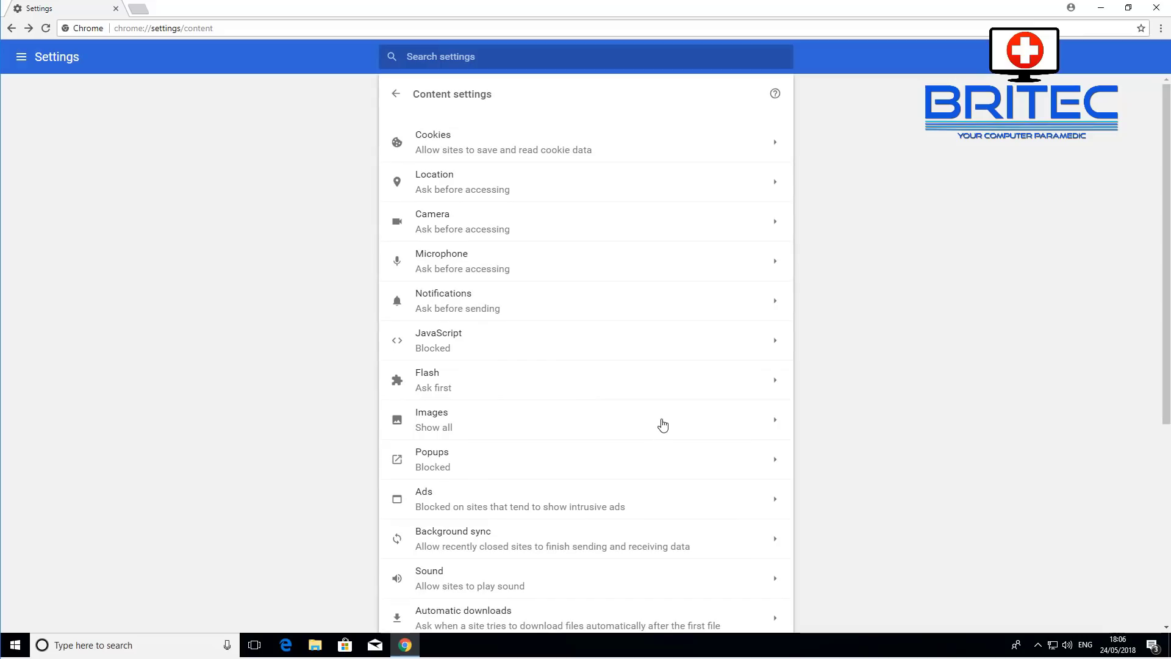
click(659, 390)
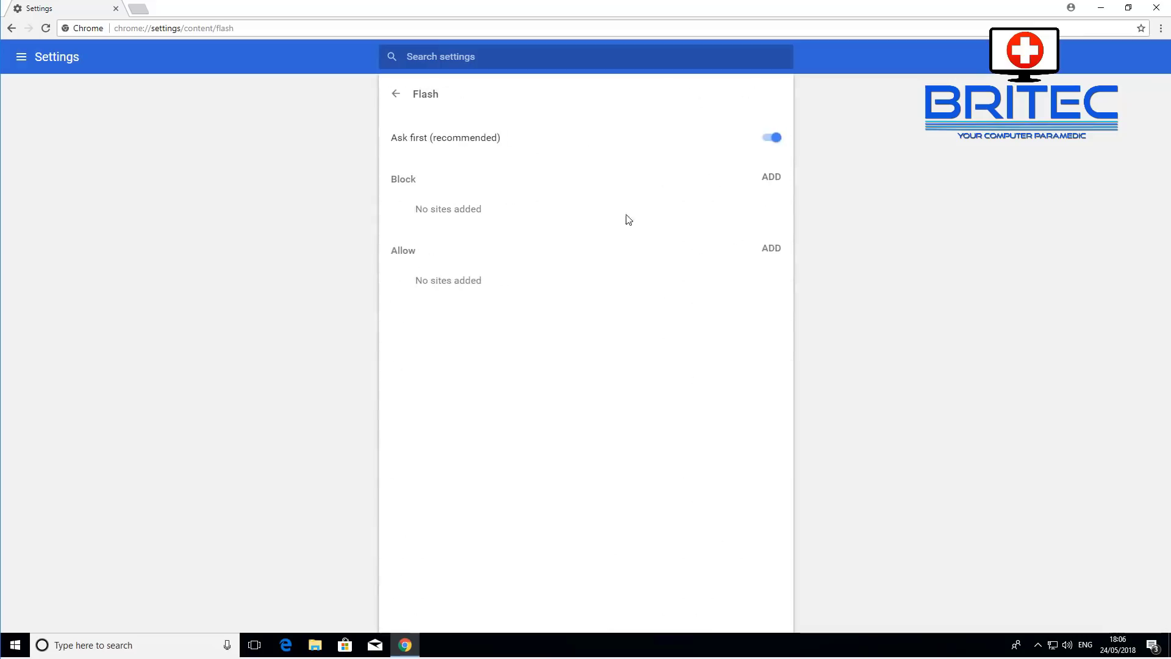
click(771, 140)
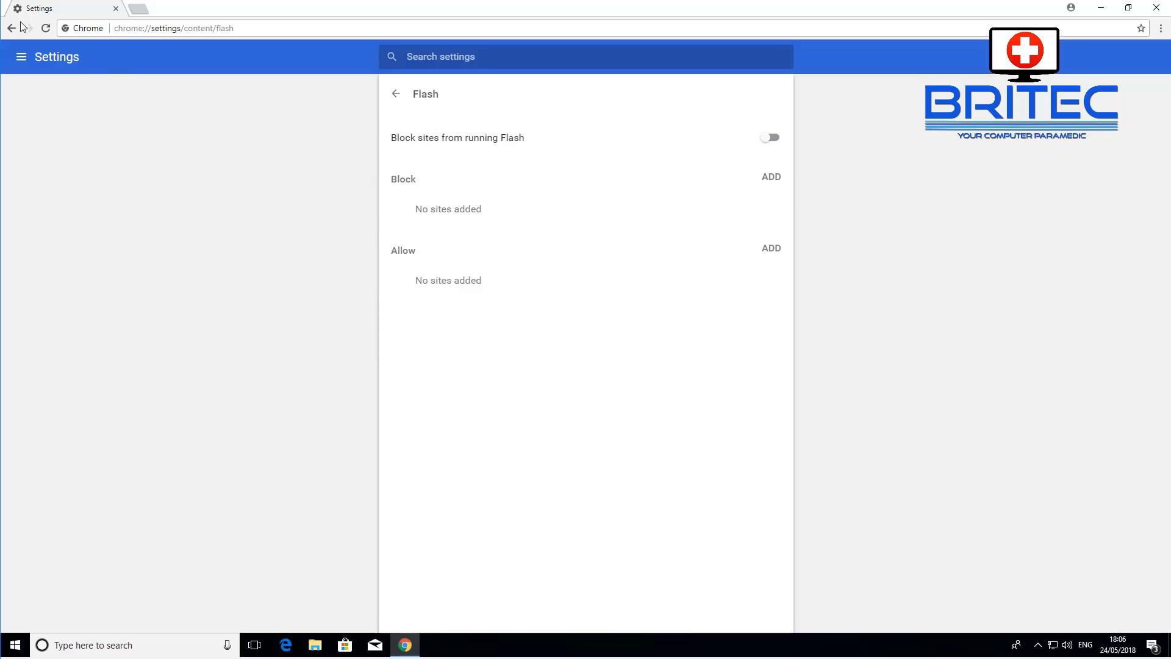
click(1156, 8)
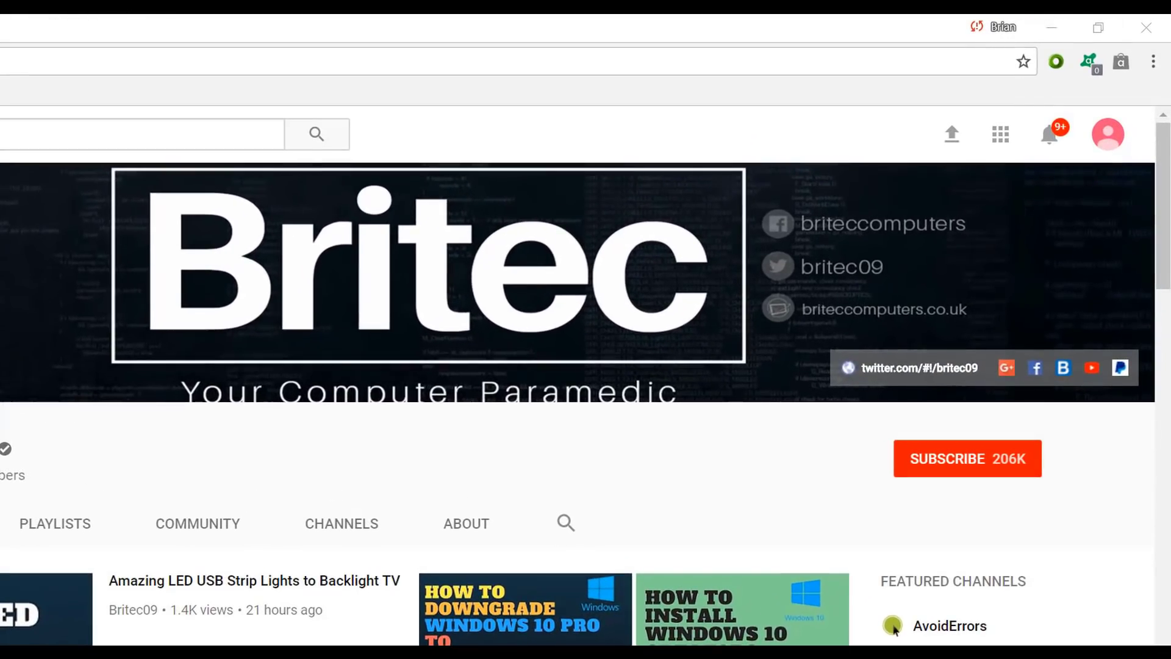
- Subscribe to the 206K-subscriber Britec channel from its YouTube page
click(983, 473)
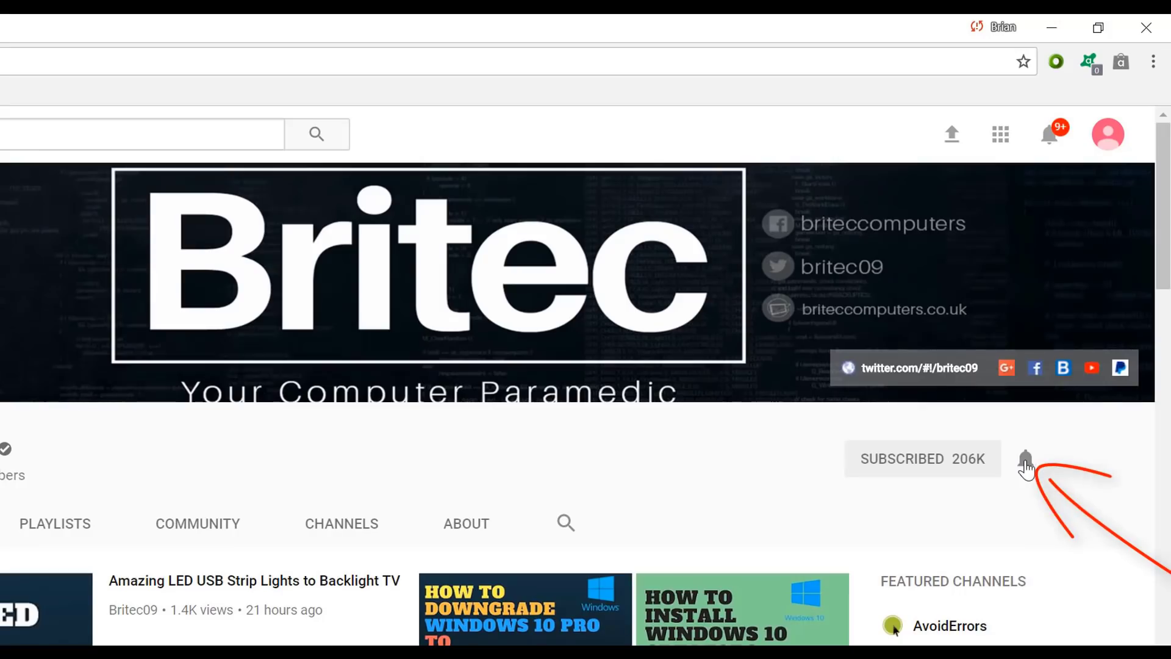